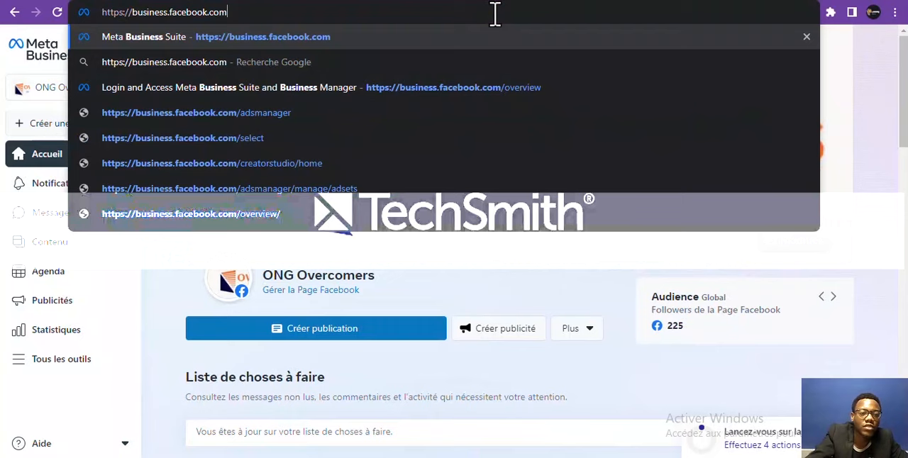
# Load business.facebook.com and review the objectives offered for a new ad without choosing one
pyautogui.press('Return')
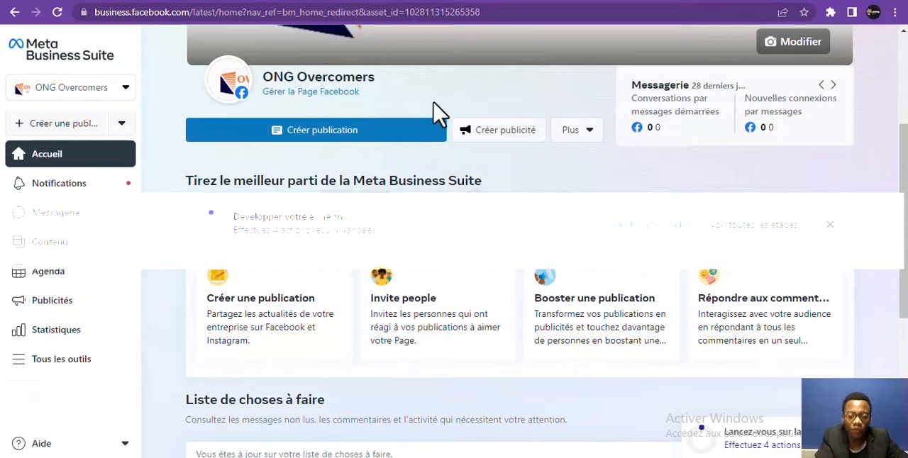
pyautogui.click(505, 134)
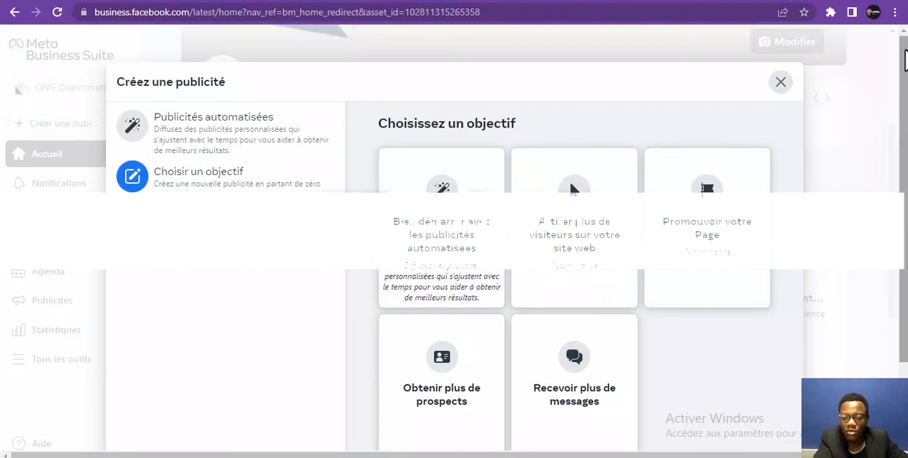
pyautogui.scroll(-1, 906, 94)
pyautogui.scroll(-1, 904, 106)
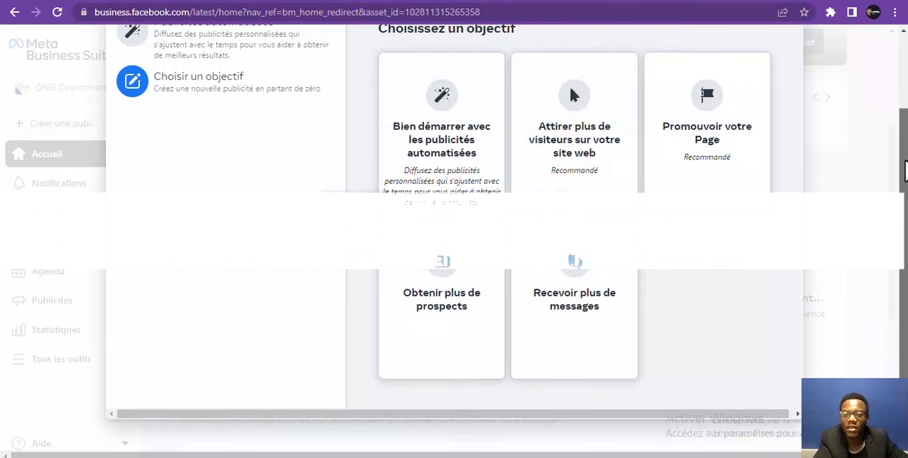
pyautogui.scroll(1, 903, 213)
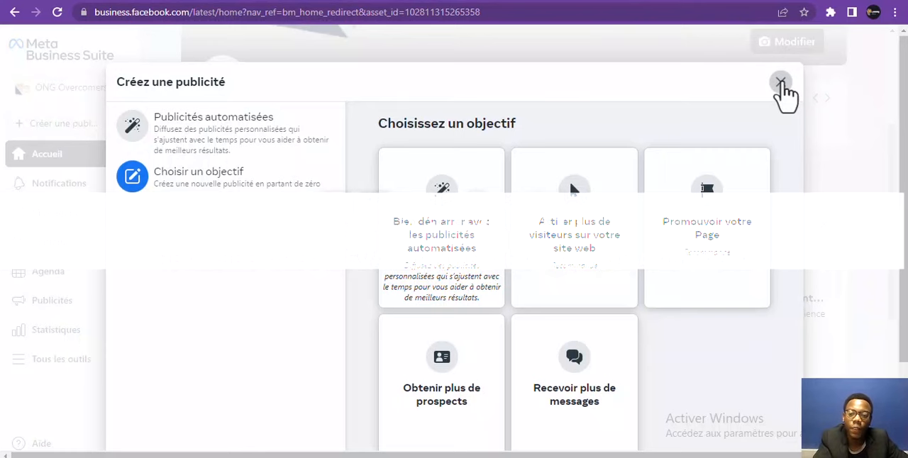
pyautogui.click(781, 83)
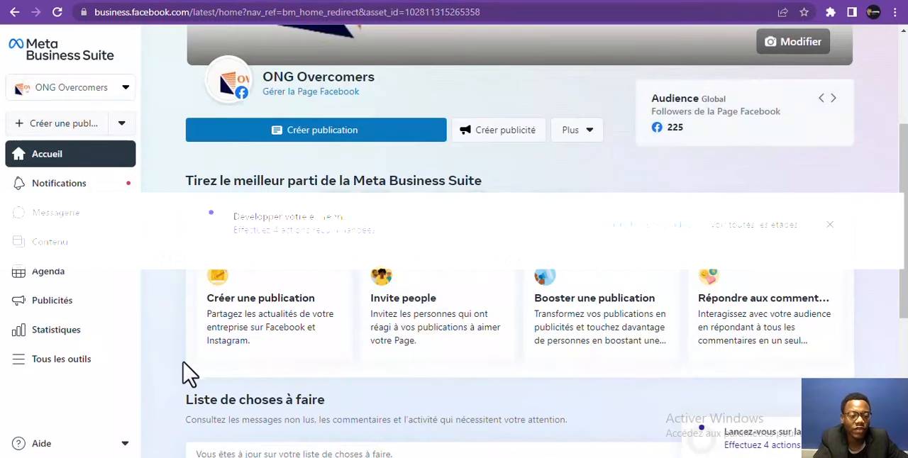
# Open Gestionnaire de publicités from the full tool list and check which ad accounts are available
pyautogui.moveTo(61, 372)
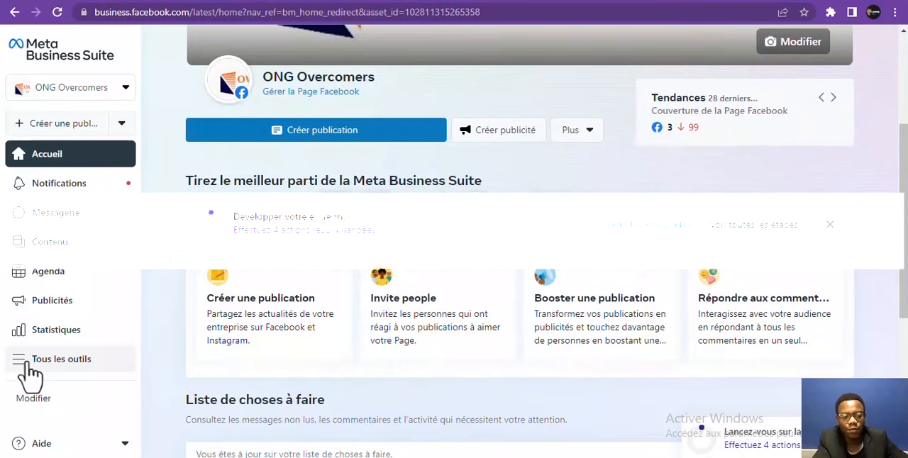
pyautogui.click(27, 364)
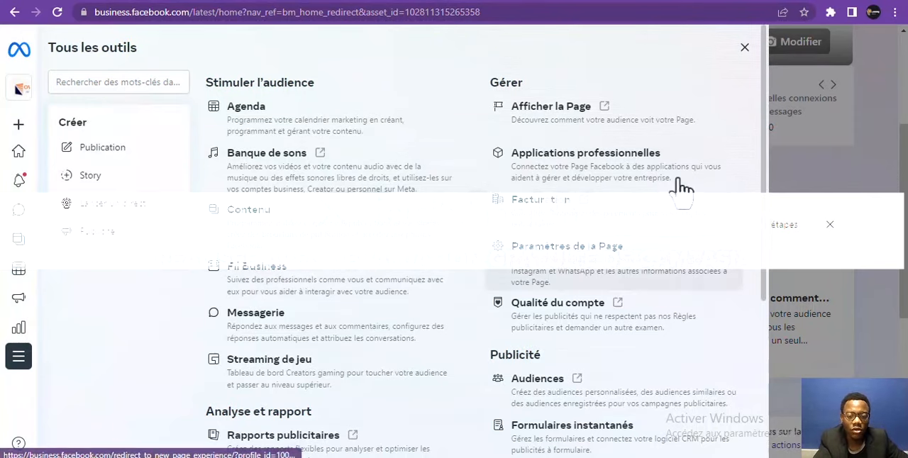
pyautogui.moveTo(764, 141); pyautogui.dragTo(767, 251)
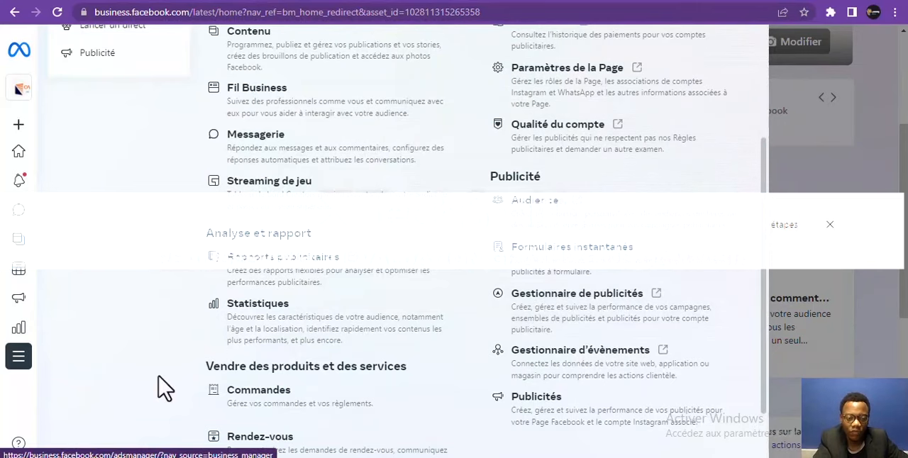
pyautogui.moveTo(29, 375)
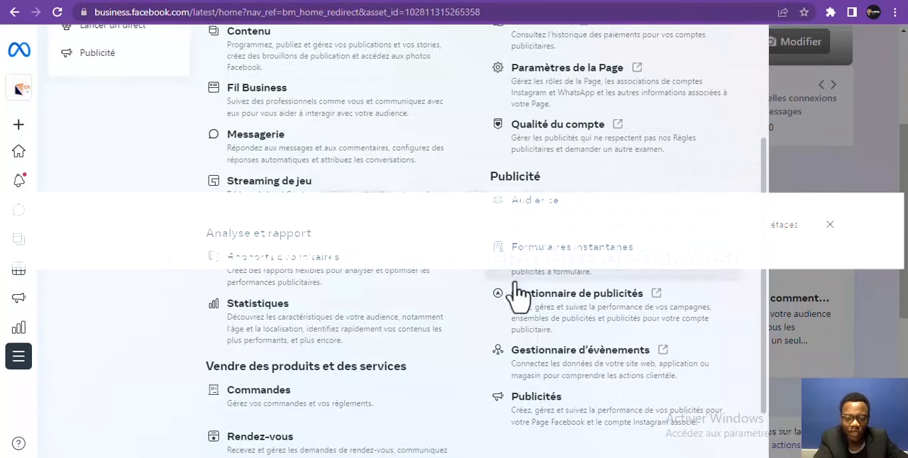
pyautogui.click(529, 308)
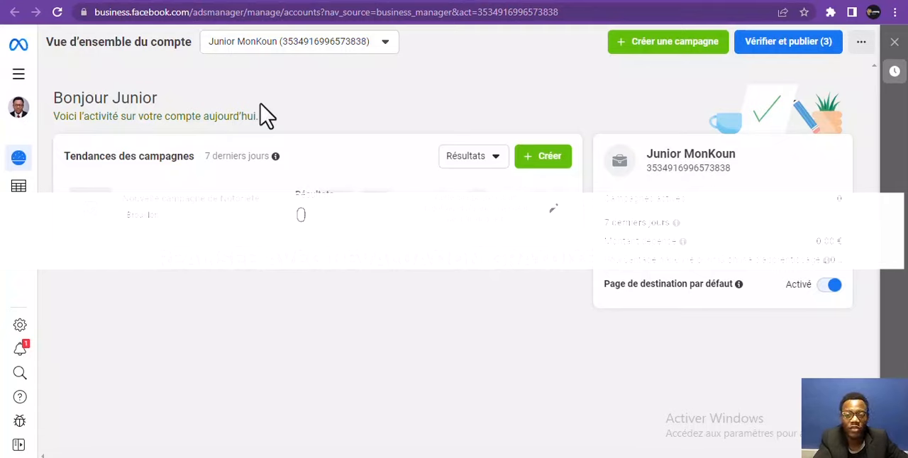
pyautogui.click(282, 55)
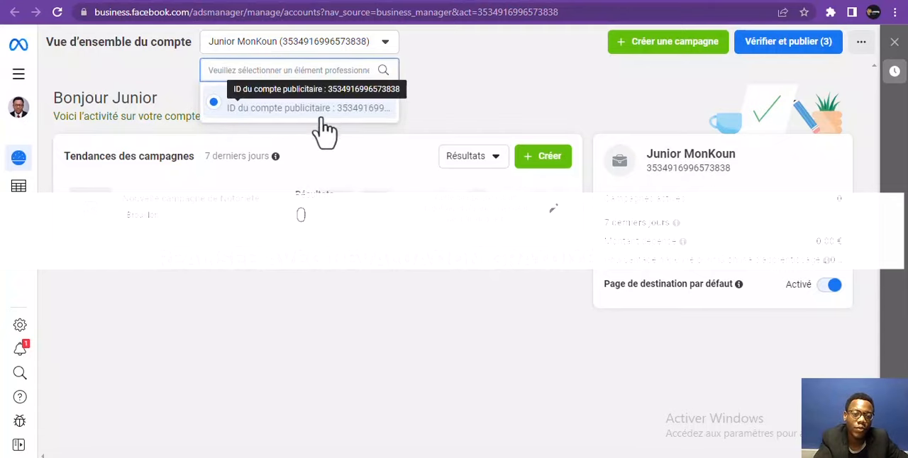
pyautogui.click(488, 71)
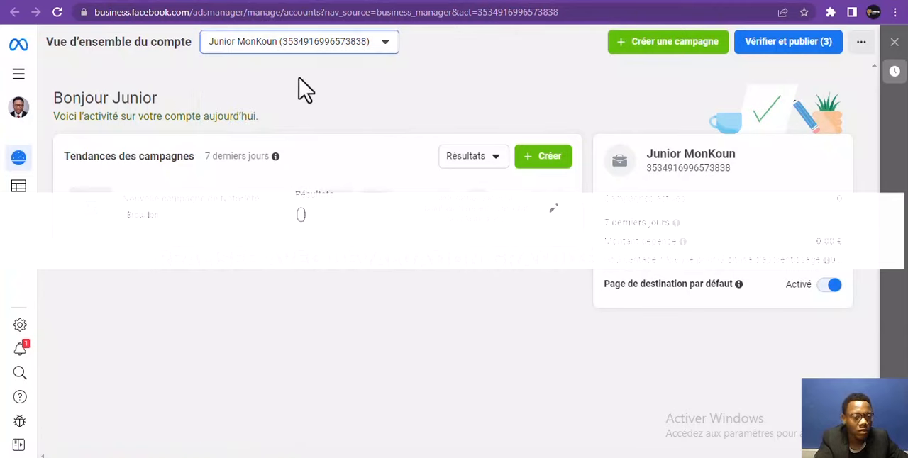
# Go to Paramètres d'entreprise and show the Personnes section of the JOOMY business
pyautogui.click(18, 75)
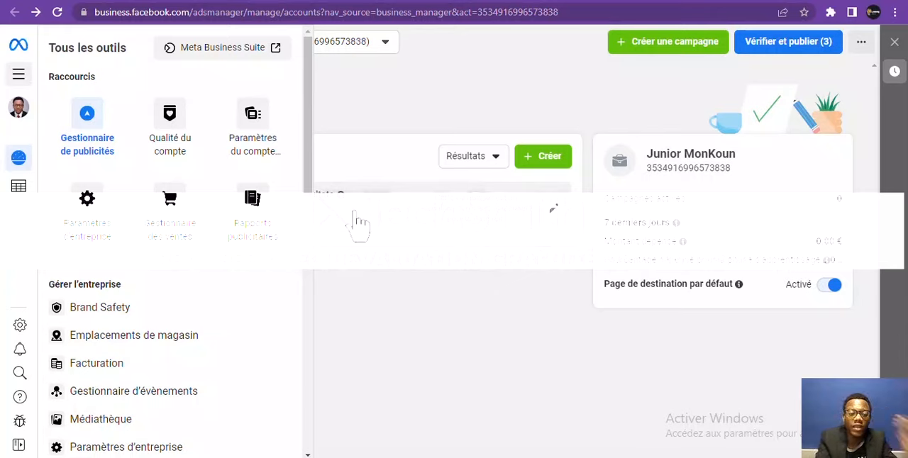
pyautogui.click(88, 213)
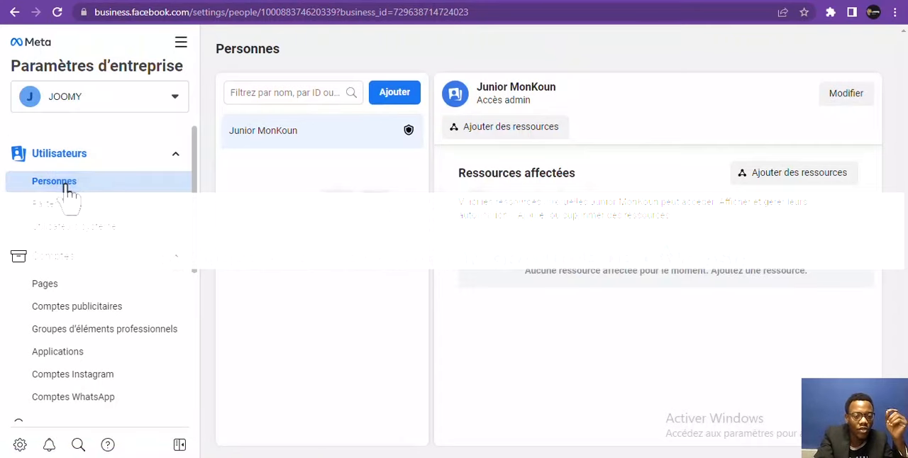
pyautogui.click(66, 186)
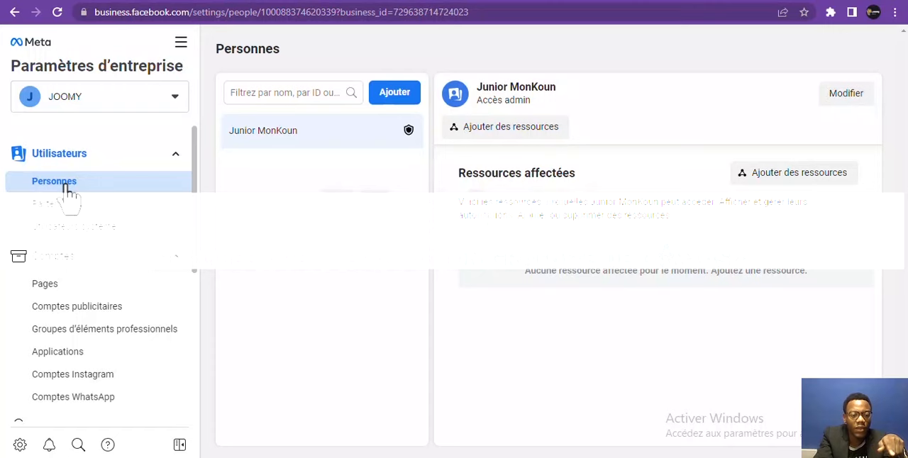
# Review the form for inviting people and the Partenaires section, then return to Personnes
pyautogui.click(403, 98)
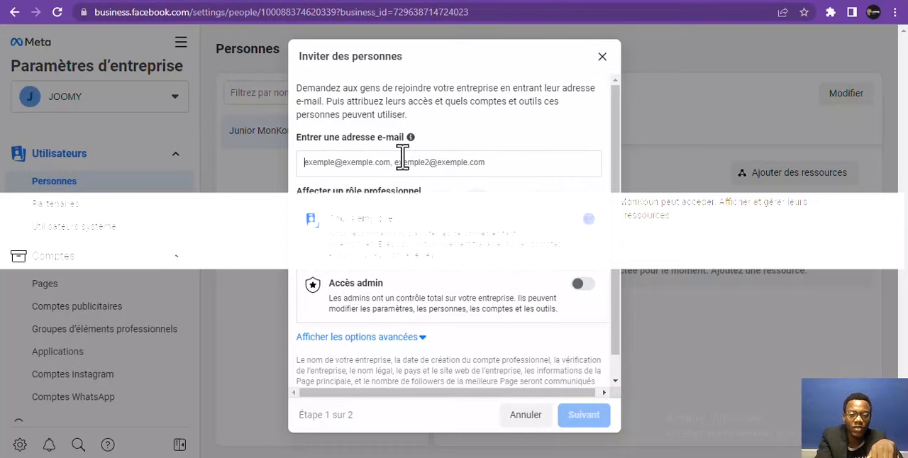
pyautogui.click(601, 58)
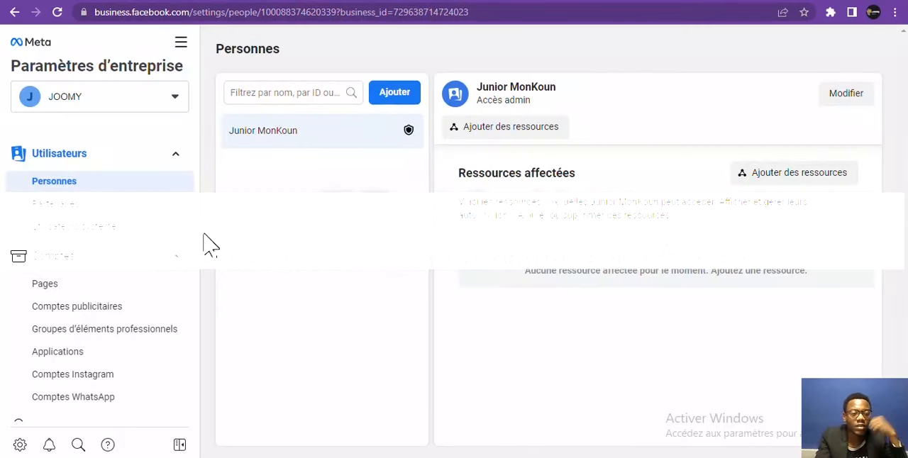
pyautogui.click(77, 207)
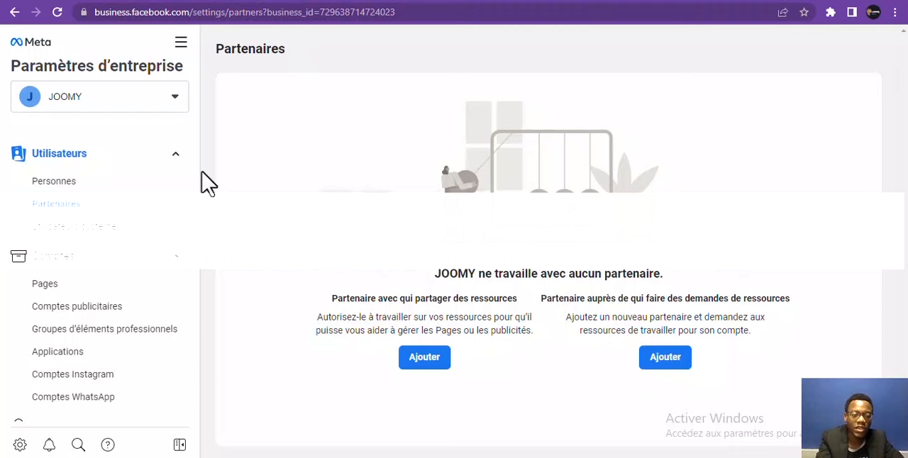
pyautogui.click(91, 190)
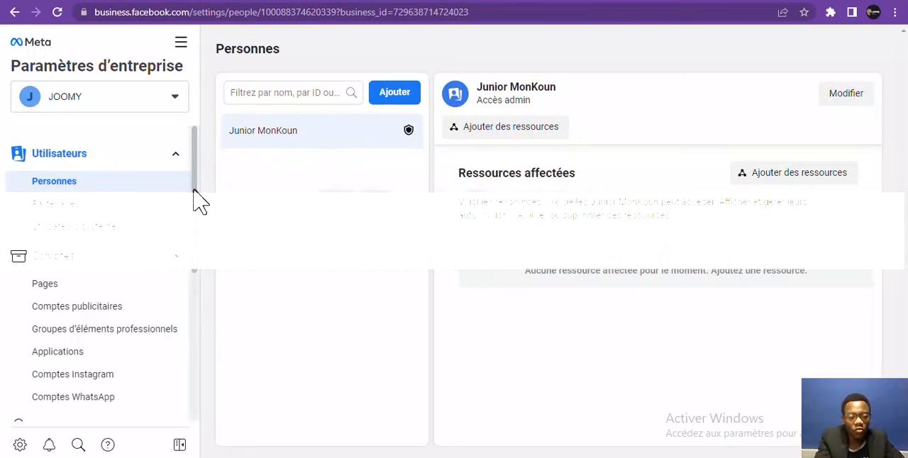
# Try to add the existing Facebook Page JOOMY to the business under Pages
pyautogui.moveTo(193, 190); pyautogui.dragTo(193, 206)
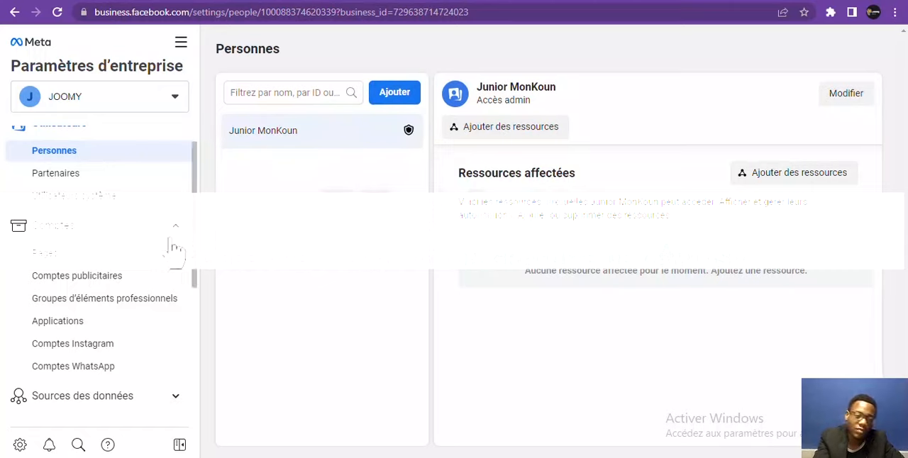
pyautogui.scroll(-1, 195, 247)
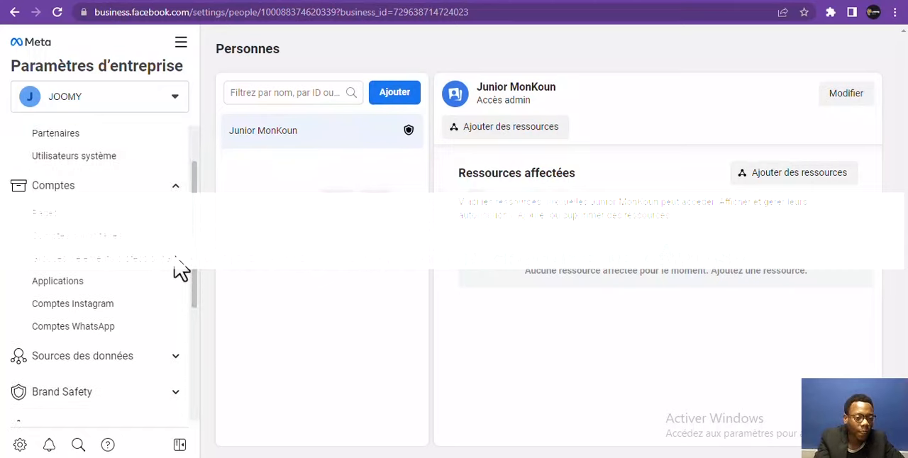
pyautogui.click(68, 217)
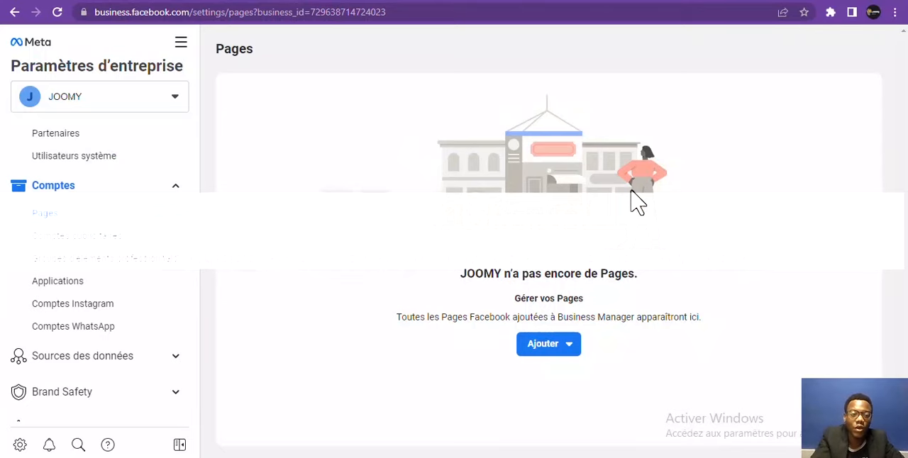
pyautogui.click(544, 346)
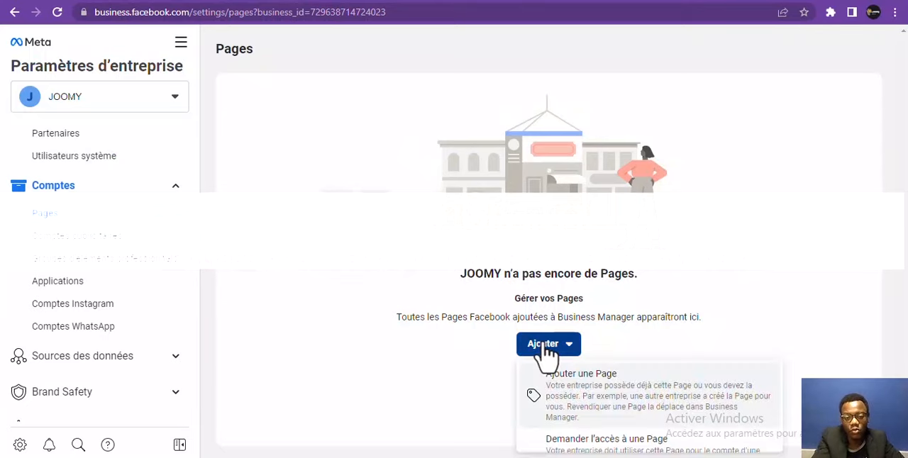
pyautogui.click(594, 401)
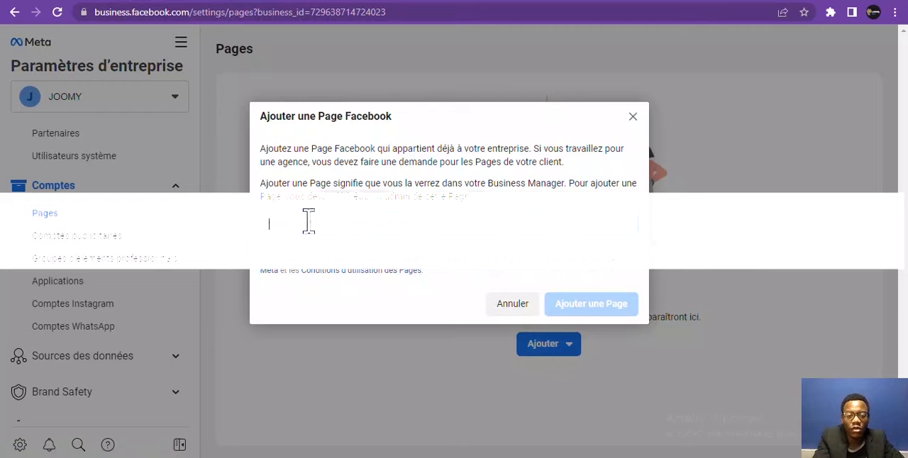
pyautogui.write('J')
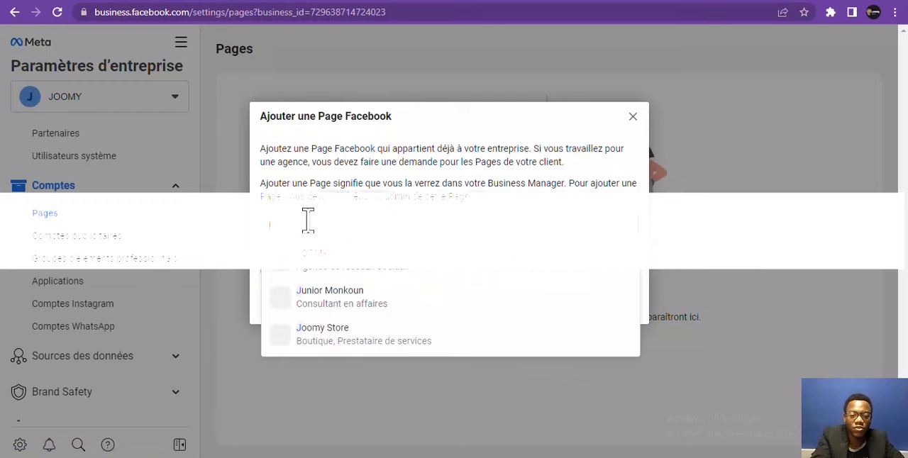
pyautogui.click(305, 264)
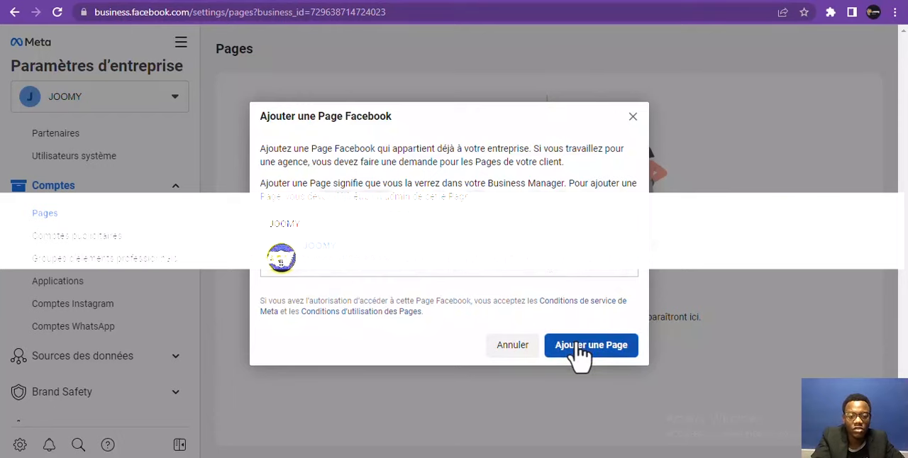
pyautogui.click(581, 353)
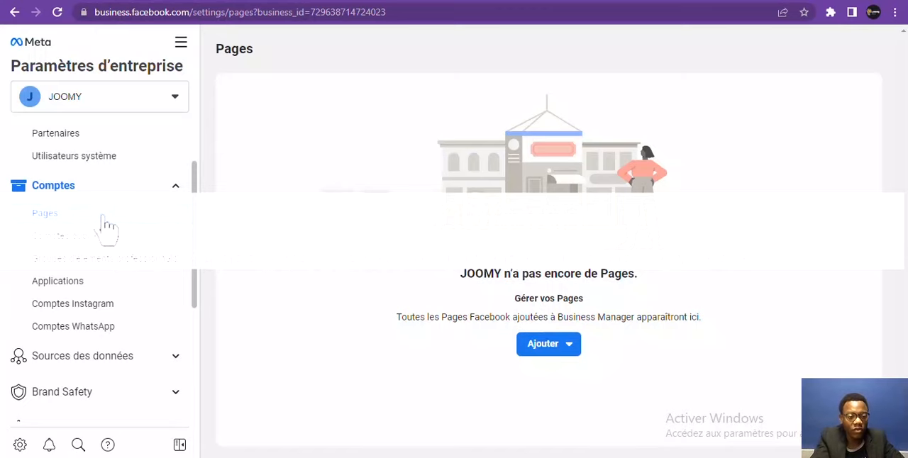
# Review the options for adding, requesting access to or creating a Page
pyautogui.click(545, 348)
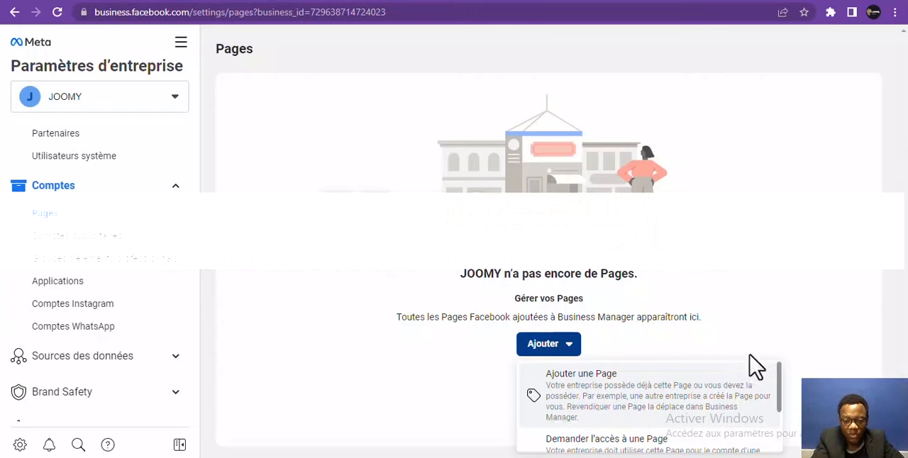
pyautogui.moveTo(780, 381); pyautogui.dragTo(771, 435)
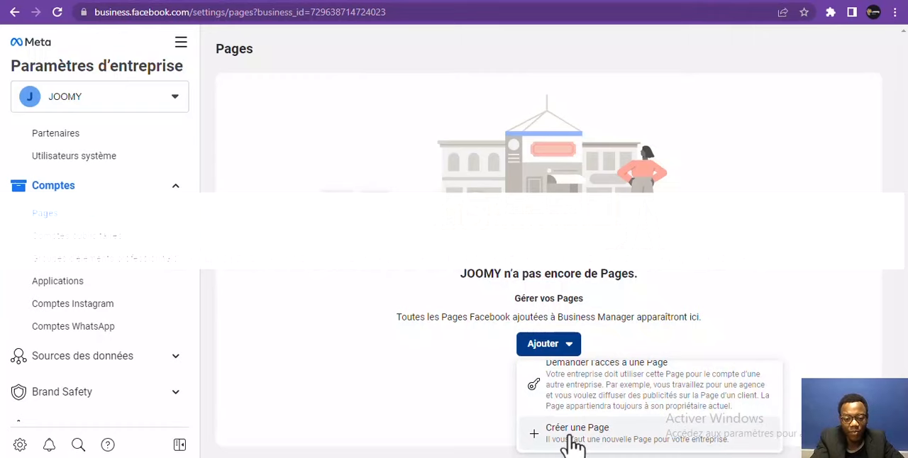
pyautogui.scroll(1, 546, 420)
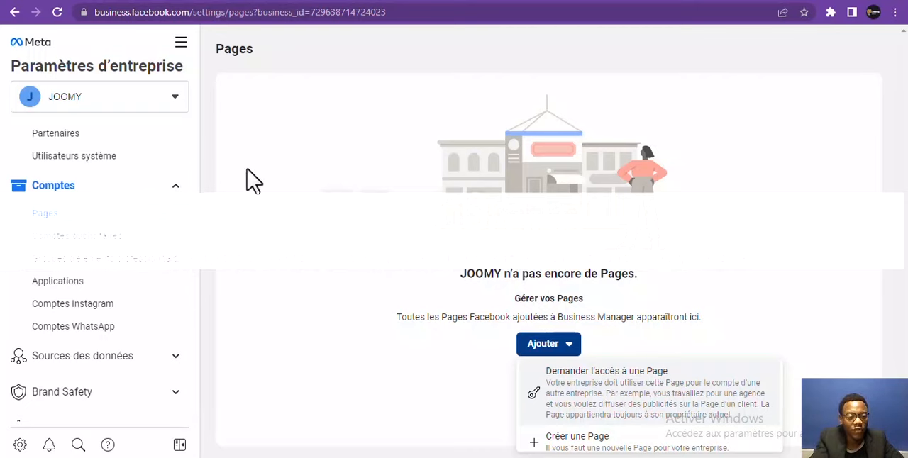
# Review the form for adding an existing ad account under Comptes publicitaires, then close it
pyautogui.click(139, 243)
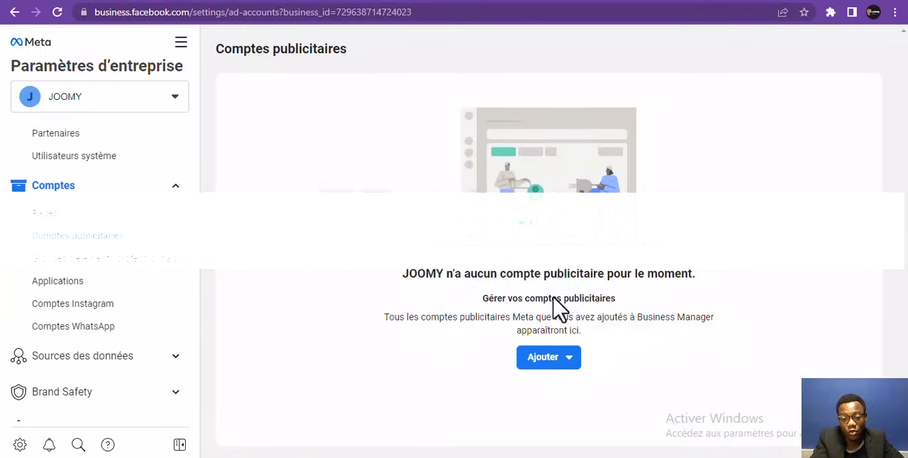
pyautogui.click(554, 361)
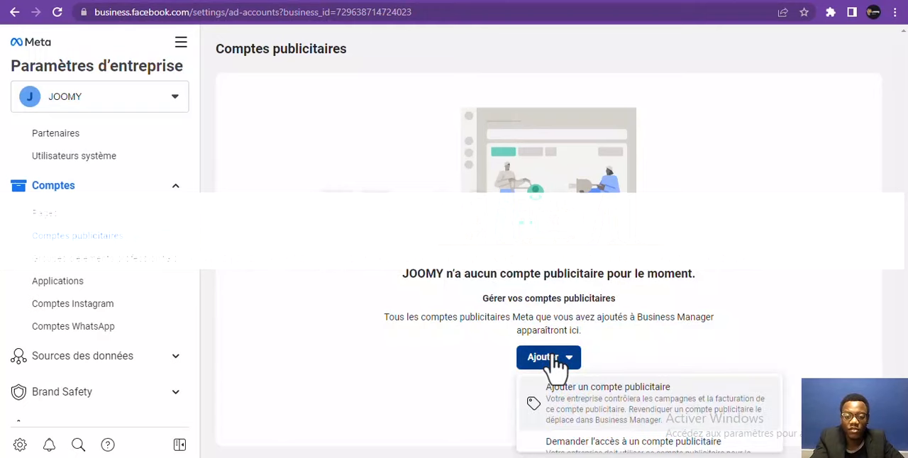
pyautogui.click(561, 405)
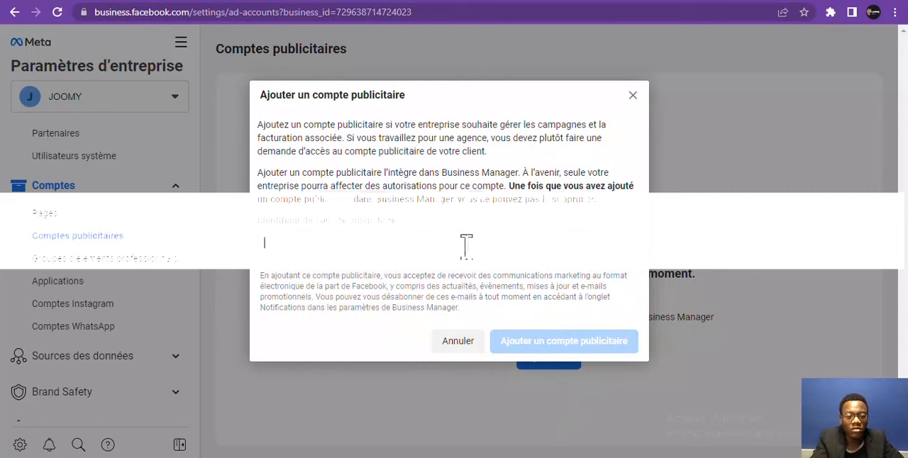
pyautogui.click(634, 98)
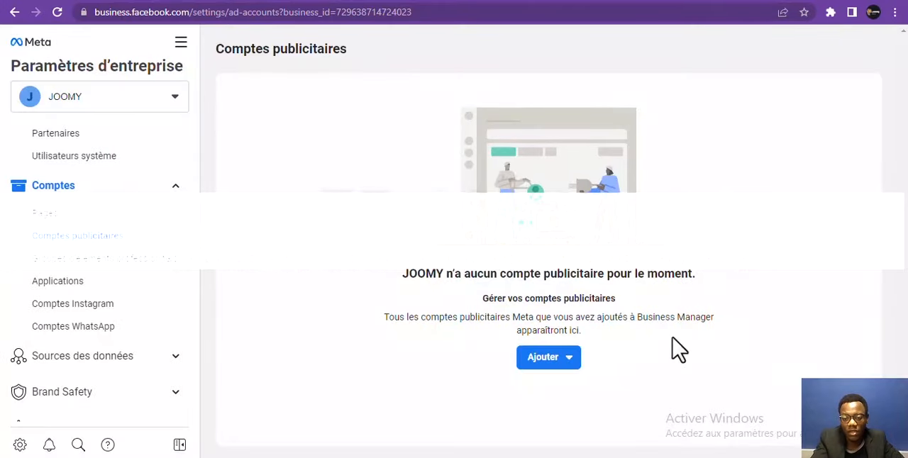
# Create a new ad account named JOUER, keeping the (GMT+01:00) Europe/Paris time zone and USD currency
pyautogui.click(549, 363)
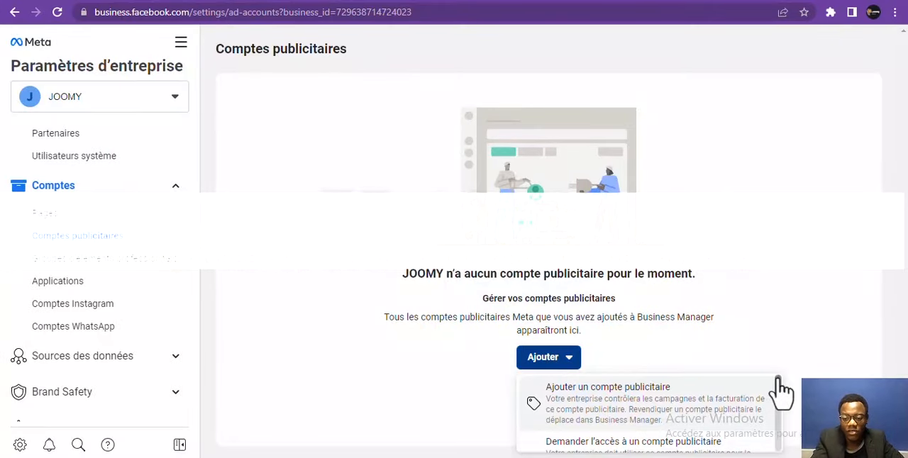
pyautogui.moveTo(781, 387); pyautogui.dragTo(773, 434)
pyautogui.click(577, 435)
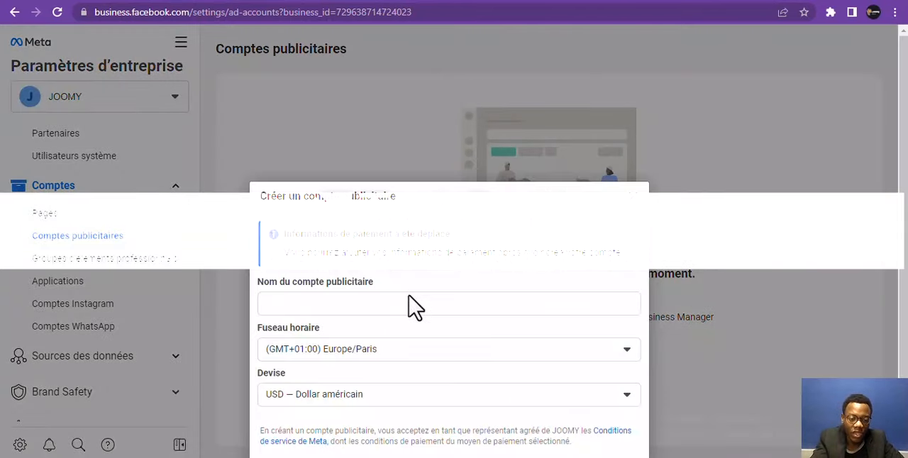
pyautogui.click(410, 305)
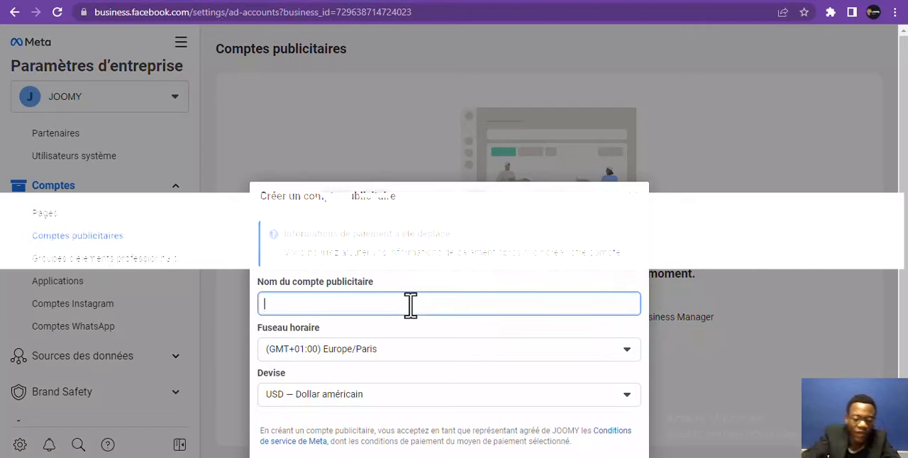
pyautogui.write('JOUER')
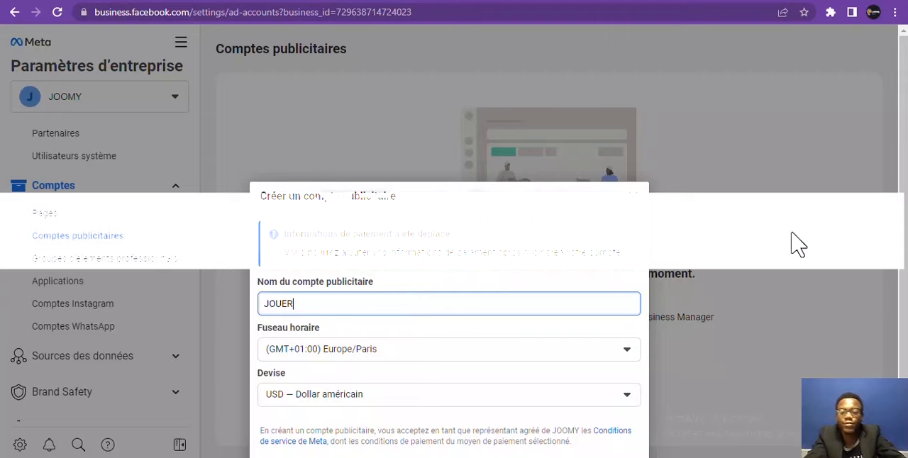
pyautogui.click(906, 93)
pyautogui.scroll(-1, 896, 213)
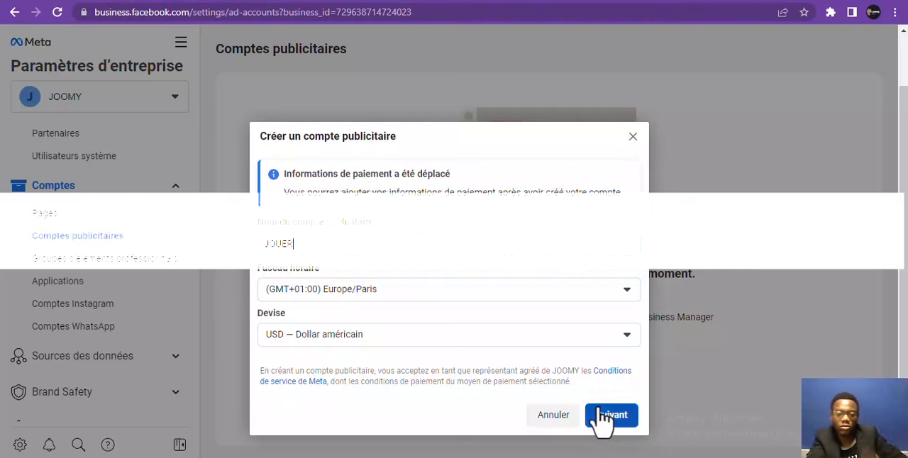
pyautogui.click(606, 416)
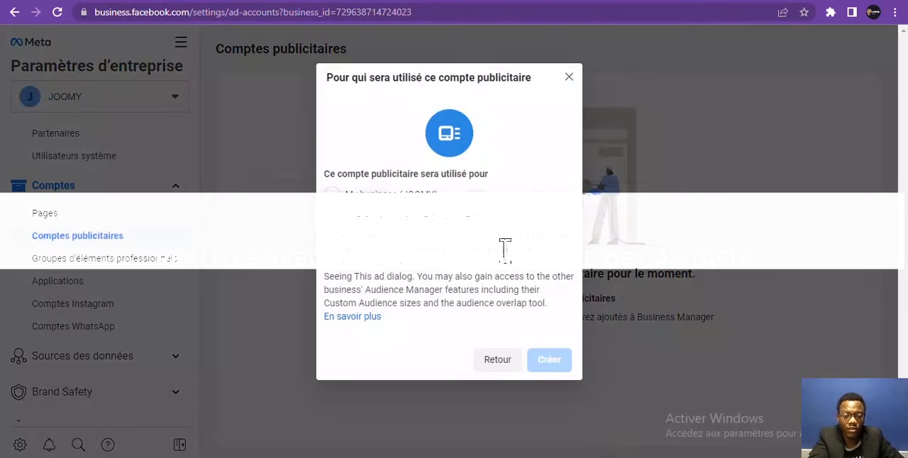
pyautogui.click(333, 232)
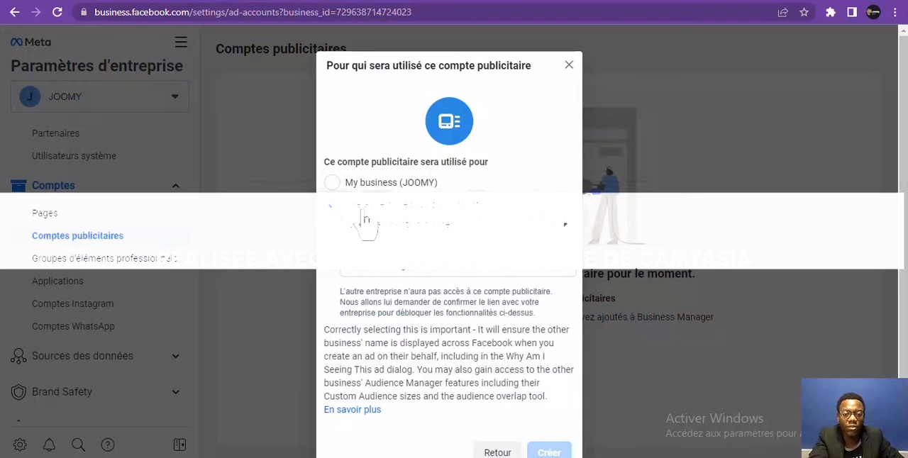
pyautogui.click(376, 273)
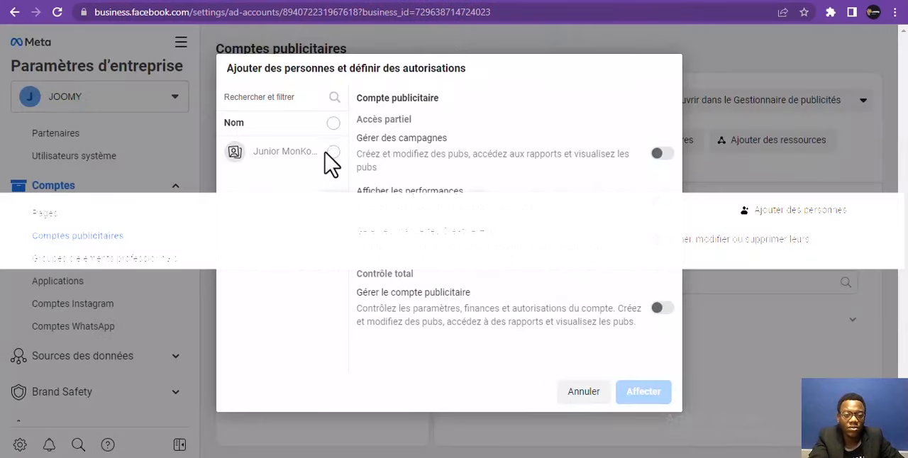
# Assign the listed person to the ad account with campaign management and full control (Gérer le compte publicitaire)
pyautogui.click(338, 156)
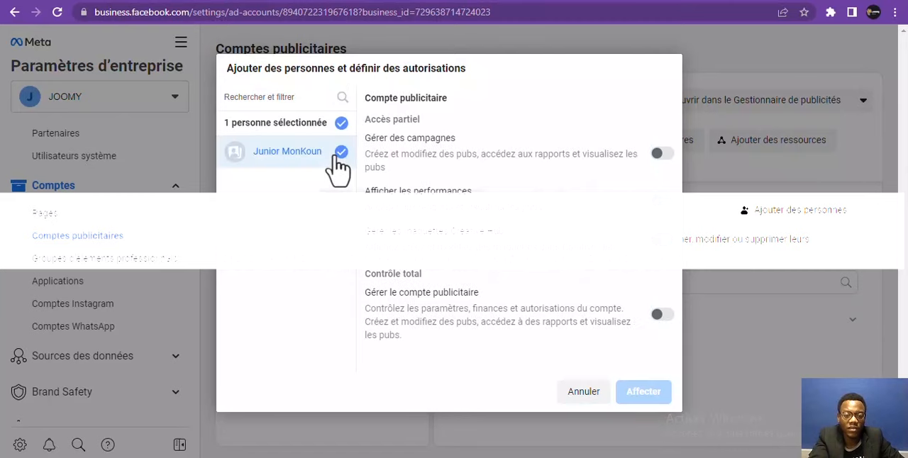
pyautogui.click(653, 153)
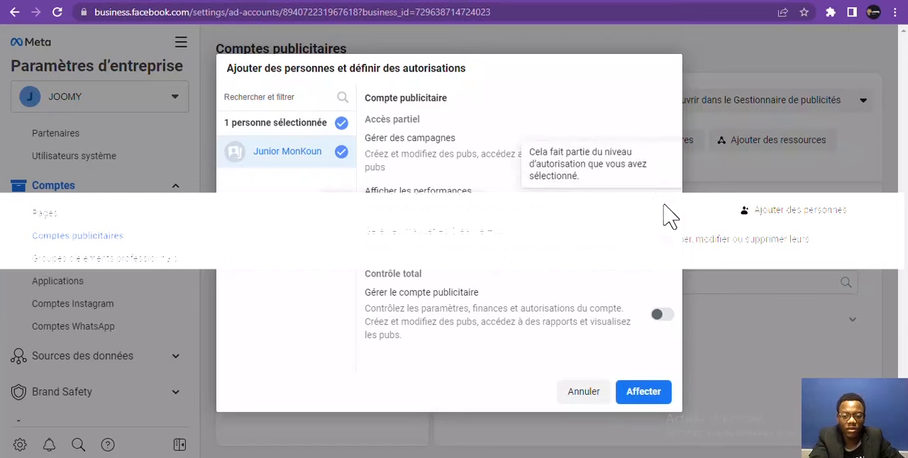
pyautogui.click(661, 316)
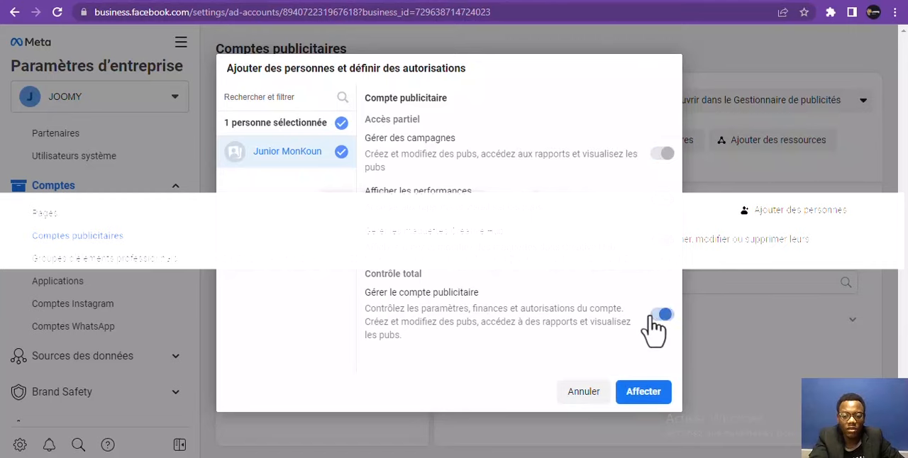
pyautogui.click(623, 397)
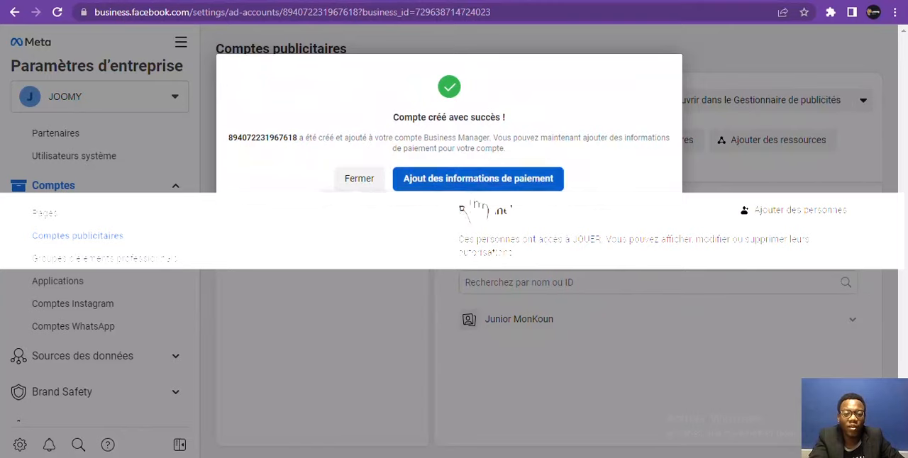
# Review the payment information form up to the payment method choice, then close it and return to the JOUER ad account
pyautogui.click(488, 185)
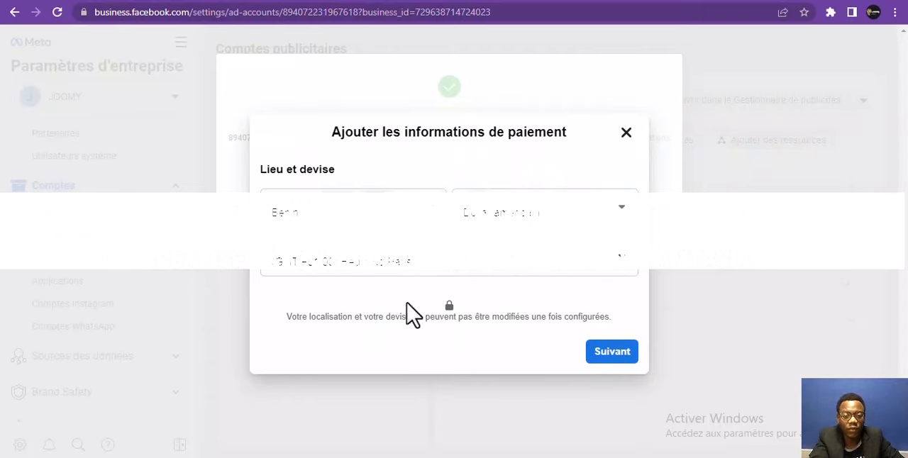
pyautogui.click(605, 354)
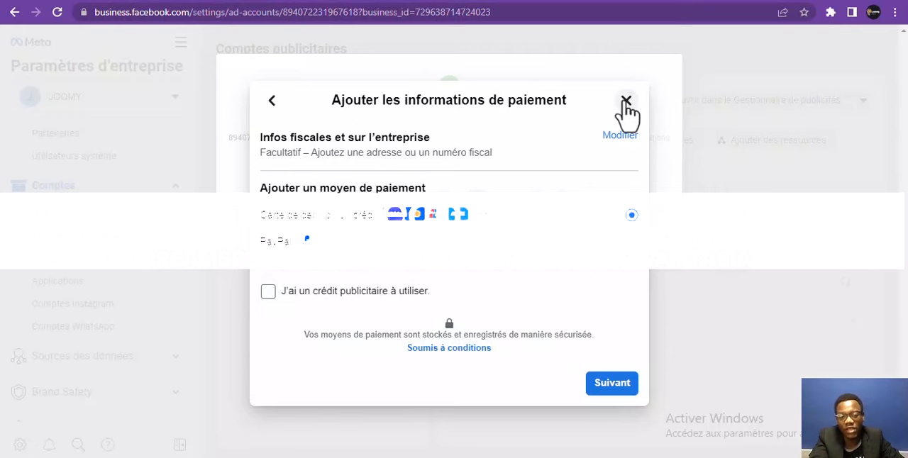
pyautogui.click(626, 102)
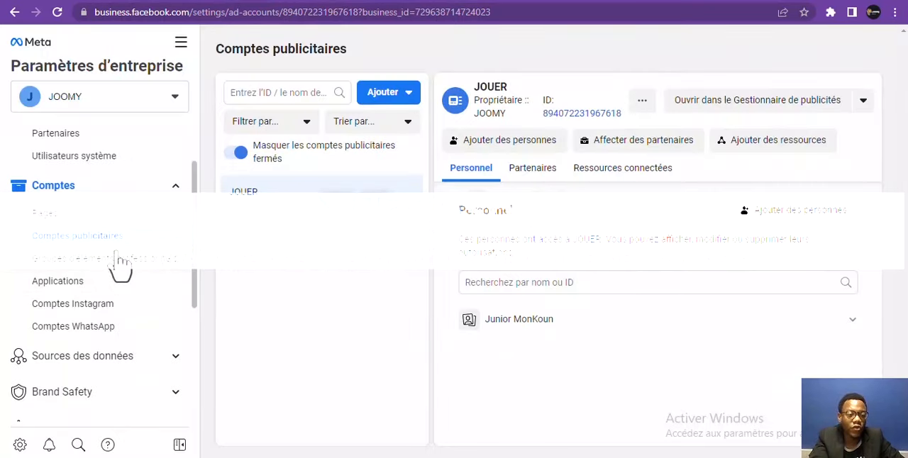
pyautogui.doubleClick(253, 202)
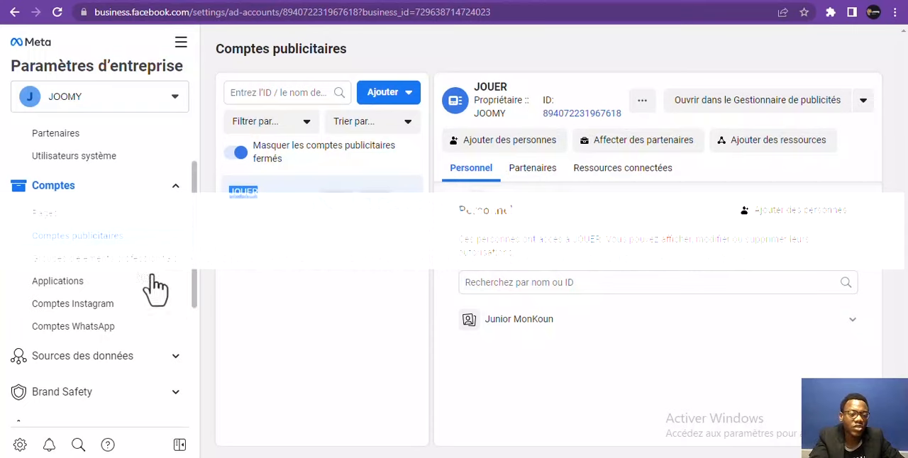
# Review the Comptes Instagram and Comptes WhatsApp sections, then collapse the Comptes group
pyautogui.click(129, 312)
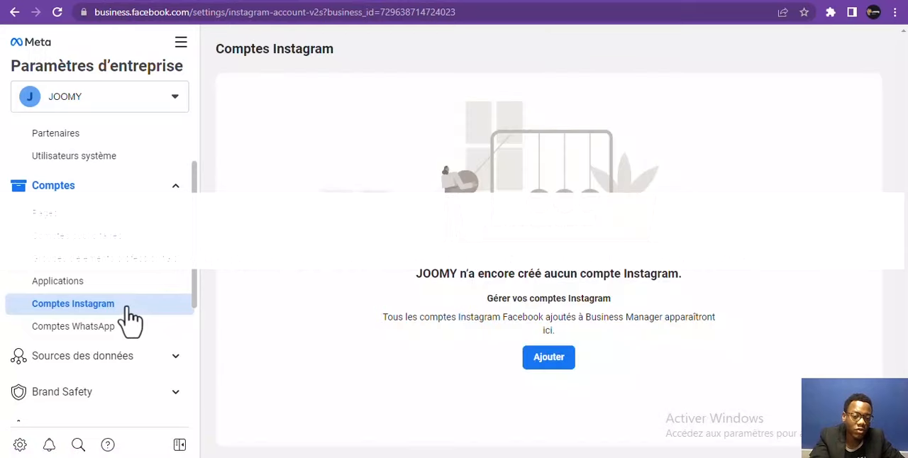
pyautogui.click(129, 332)
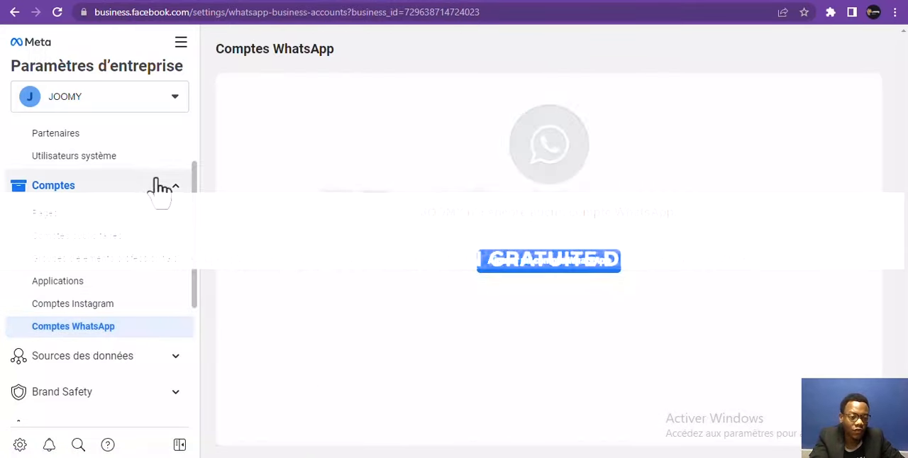
pyautogui.click(174, 190)
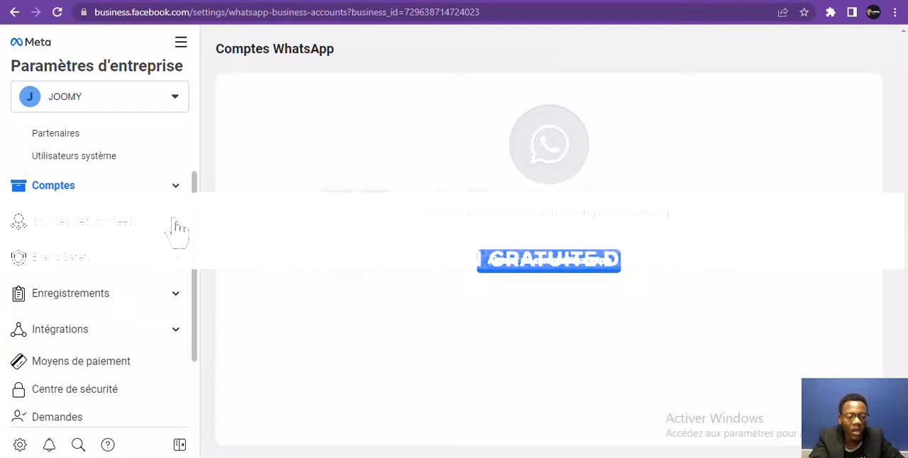
# Review the Sources des données group and its Pixels section, then collapse the group
pyautogui.click(178, 229)
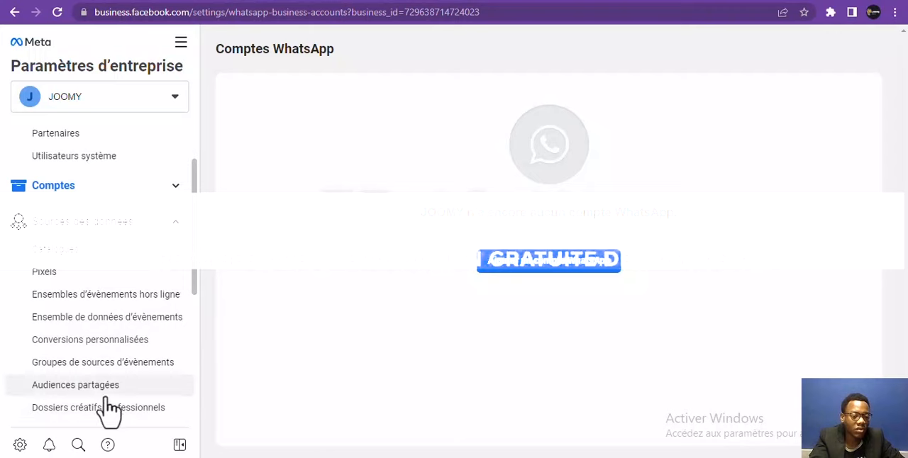
pyautogui.click(85, 283)
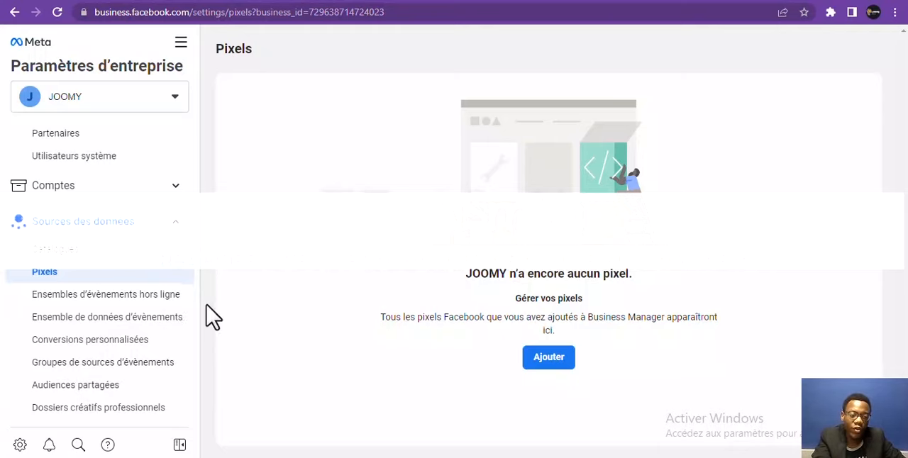
pyautogui.click(176, 226)
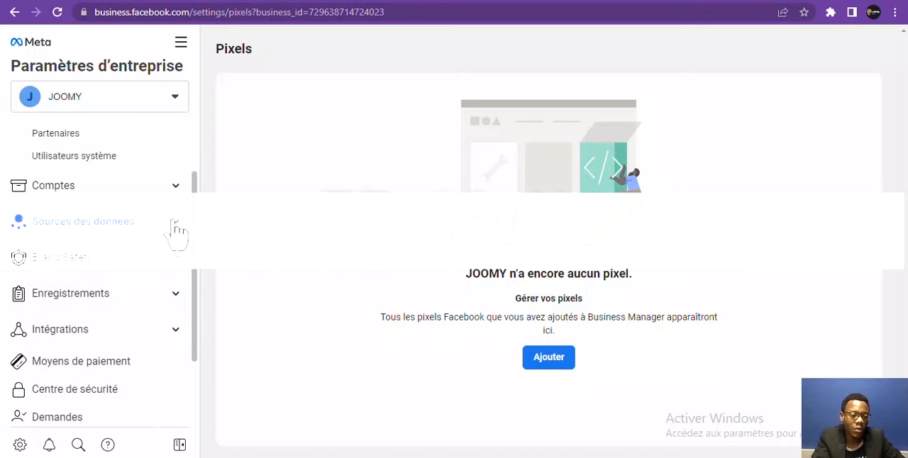
# Add the new domain junior.com under Brand Safety > Domaines and highlight its verification meta-tag code
pyautogui.click(181, 264)
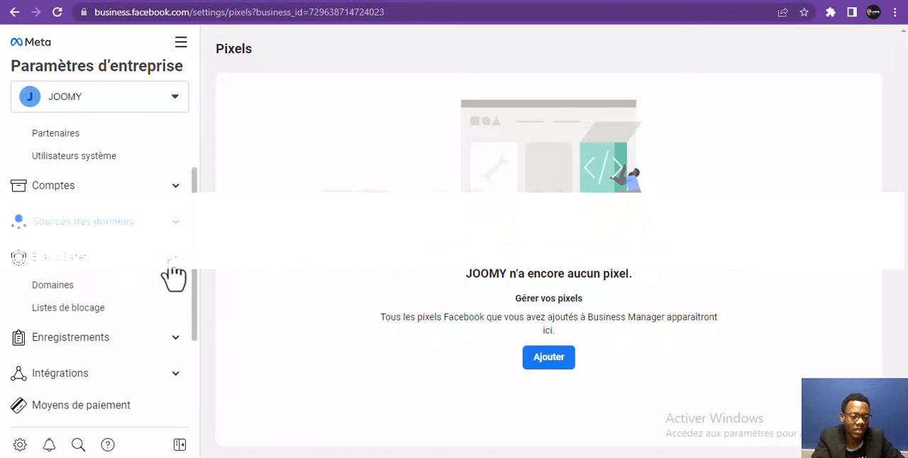
pyautogui.click(60, 292)
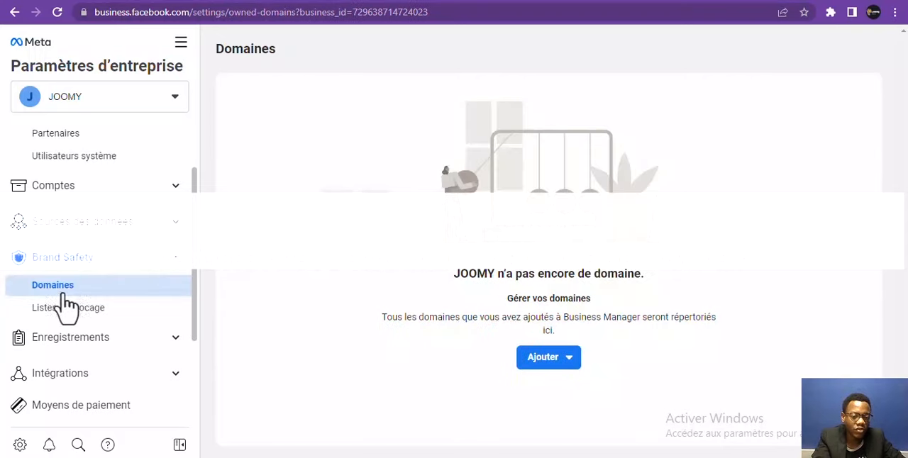
pyautogui.click(532, 366)
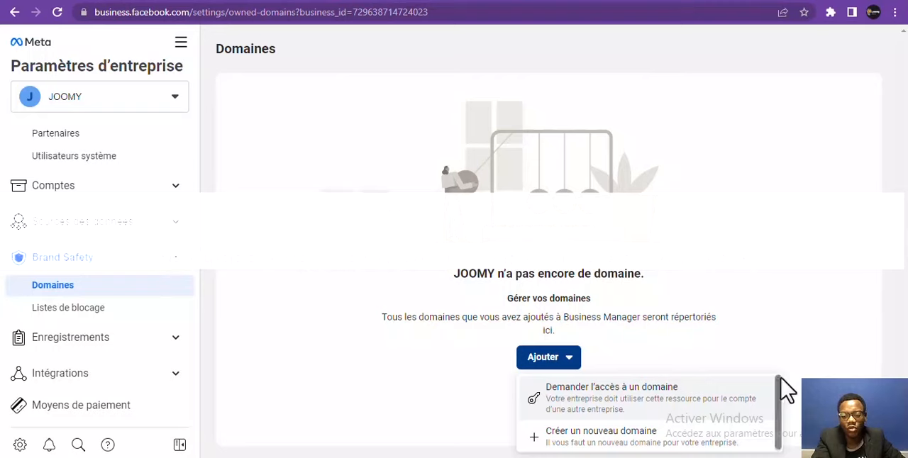
pyautogui.scroll(-1, 781, 380)
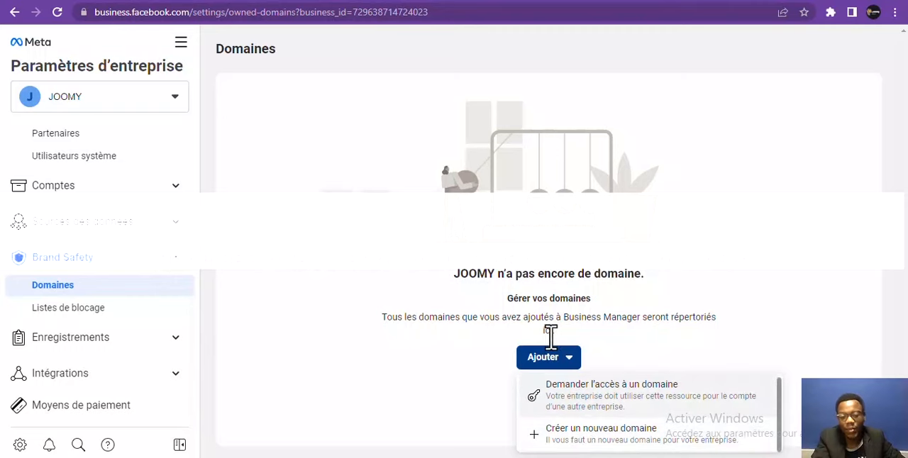
pyautogui.click(565, 434)
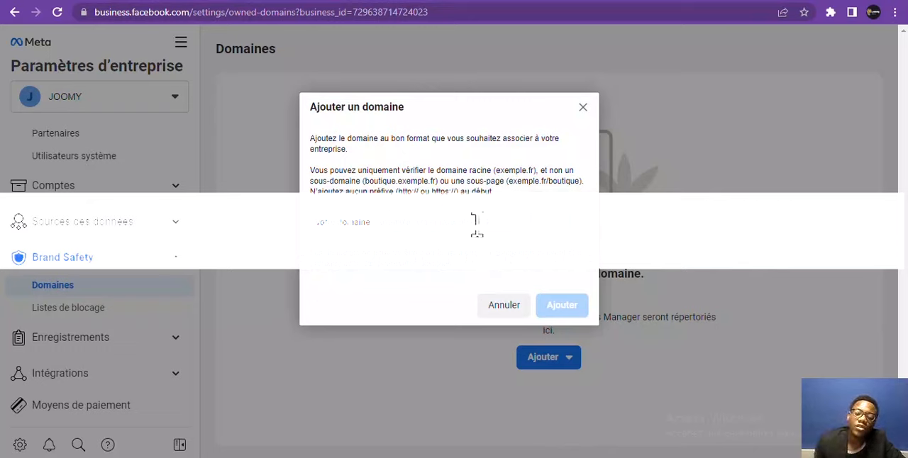
pyautogui.write('jo')
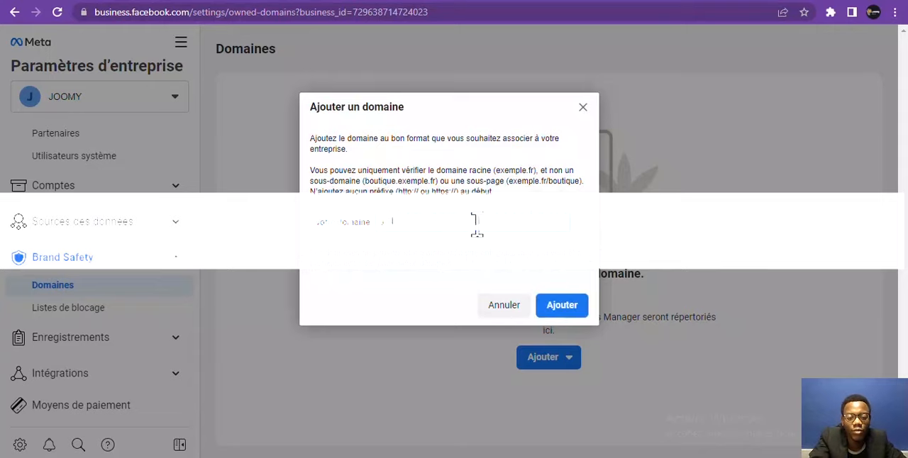
pyautogui.press('BackSpace')
pyautogui.write('j')
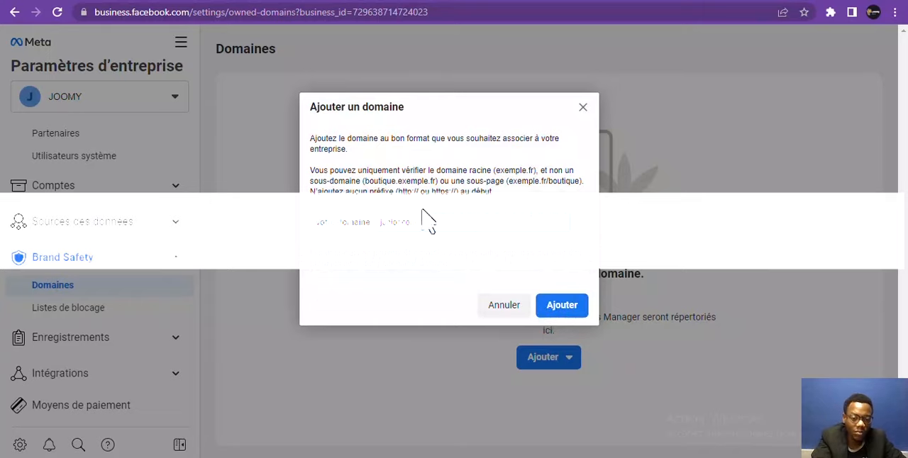
pyautogui.click(561, 307)
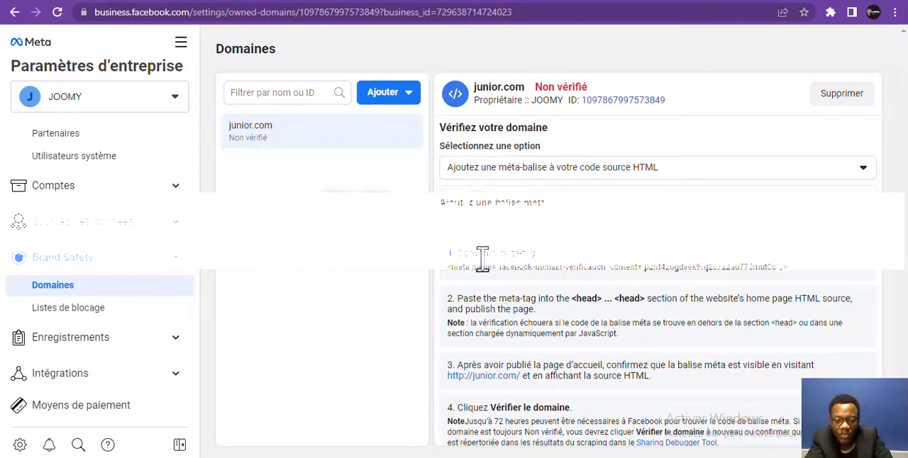
pyautogui.moveTo(450, 280); pyautogui.dragTo(809, 276)
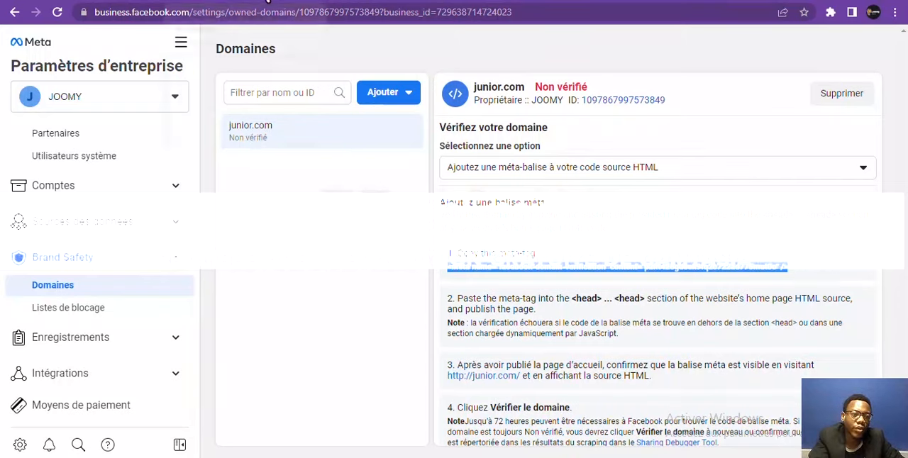
# Switch to the Joomy Store WordPress admin, open the theme file editor under Apparence and acknowledge the editing warning
pyautogui.click(221, 2)
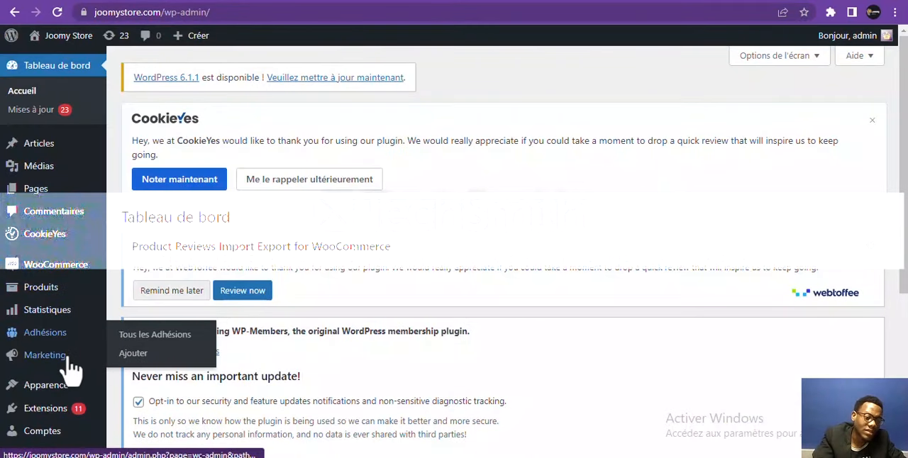
pyautogui.moveTo(73, 391)
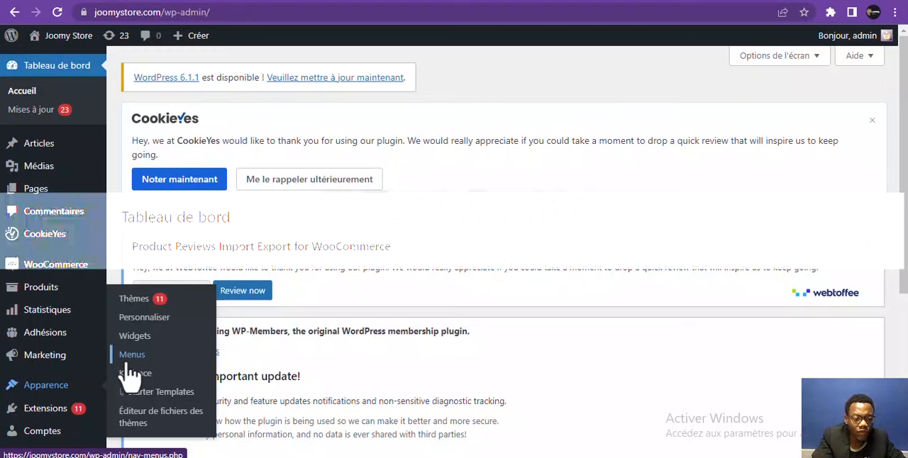
pyautogui.click(139, 420)
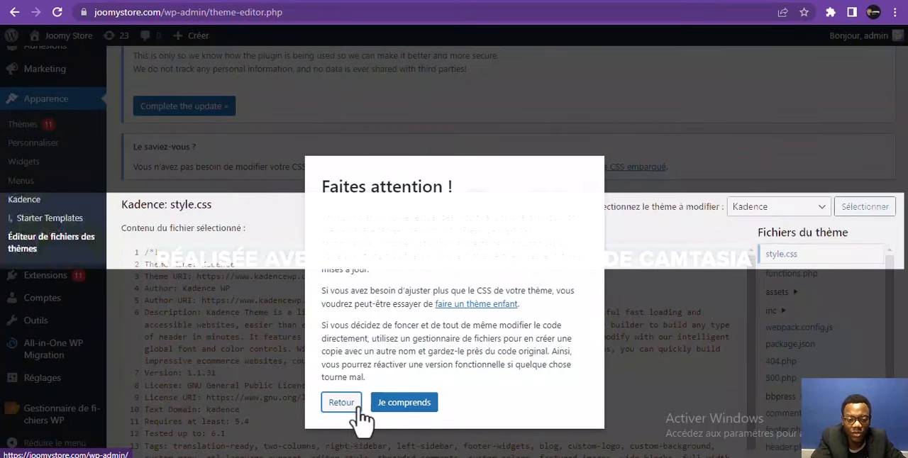
pyautogui.click(387, 402)
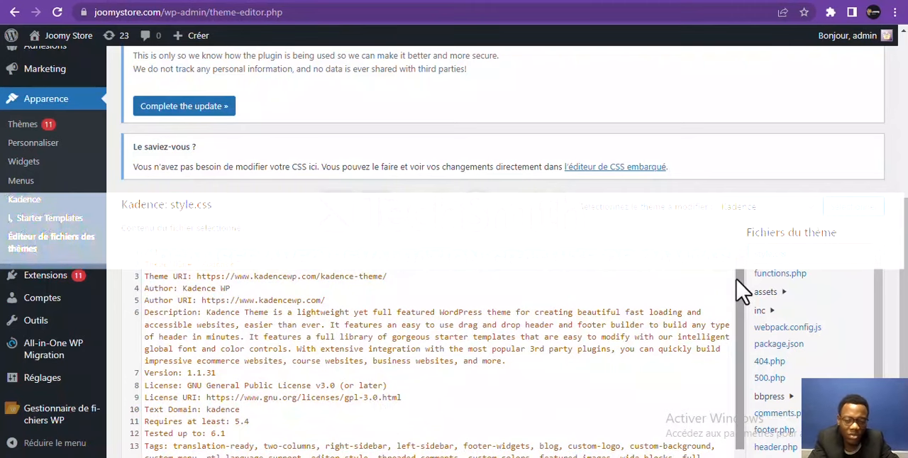
# Open the Kadence theme's header.php file and bring its <head> section into view
pyautogui.click(844, 268)
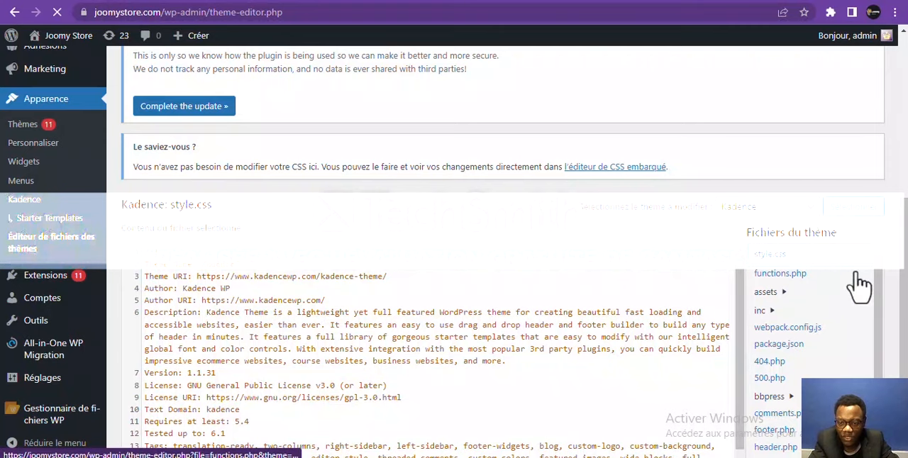
pyautogui.moveTo(880, 284); pyautogui.dragTo(880, 341)
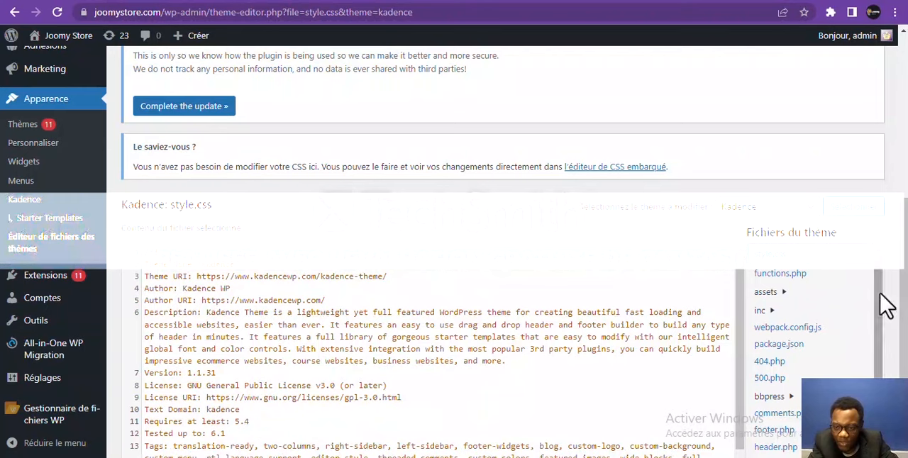
pyautogui.moveTo(886, 304); pyautogui.dragTo(881, 360)
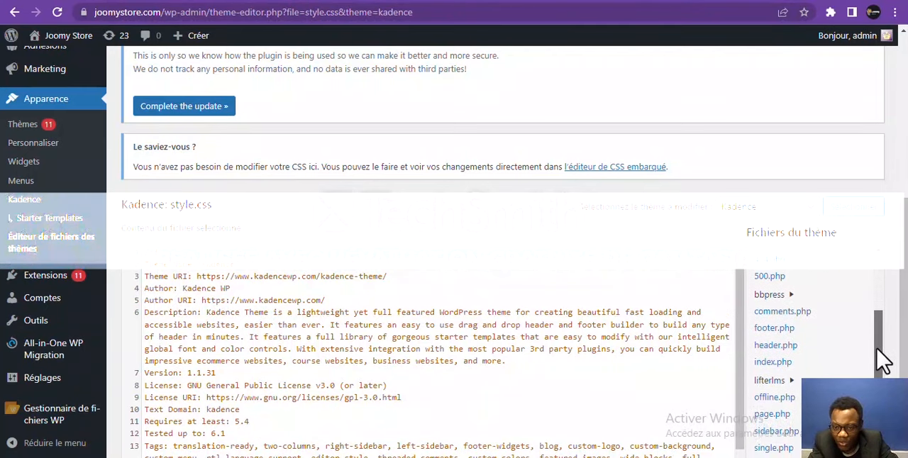
pyautogui.click(768, 345)
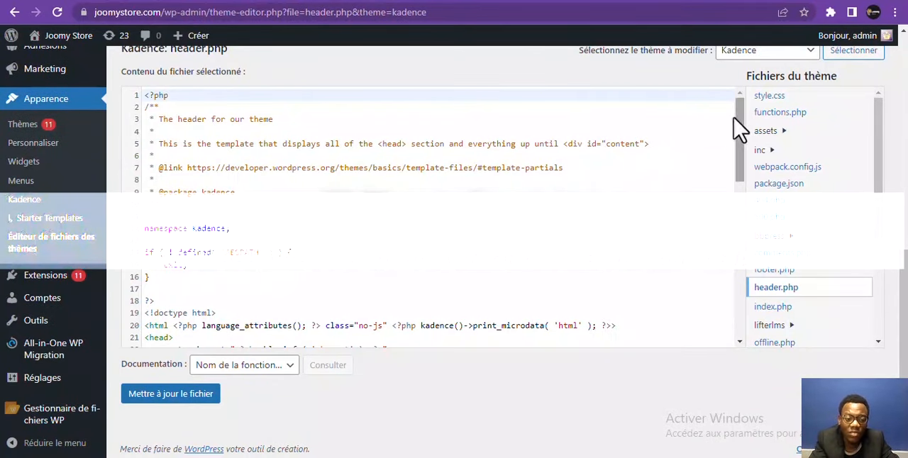
pyautogui.moveTo(742, 140); pyautogui.dragTo(735, 182)
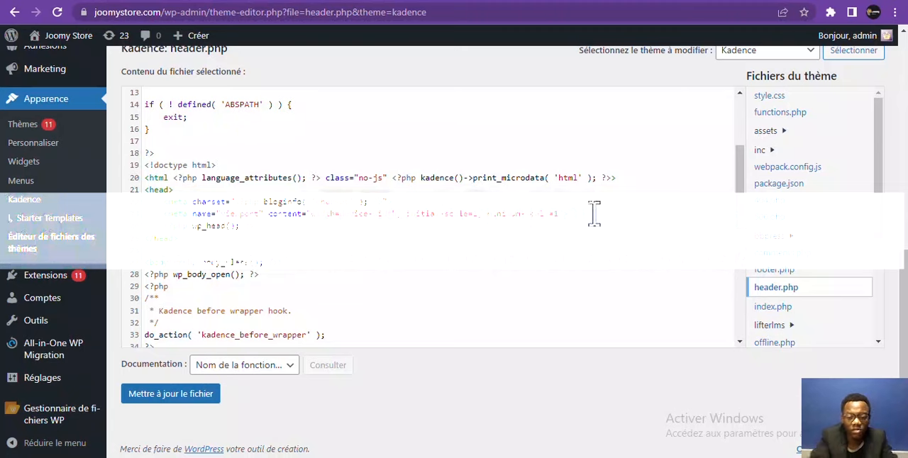
# Add a line in the <head> section of header.php and paste the facebook-domain-verification meta-tag copied from Meta's Domaines page
pyautogui.press('Return')
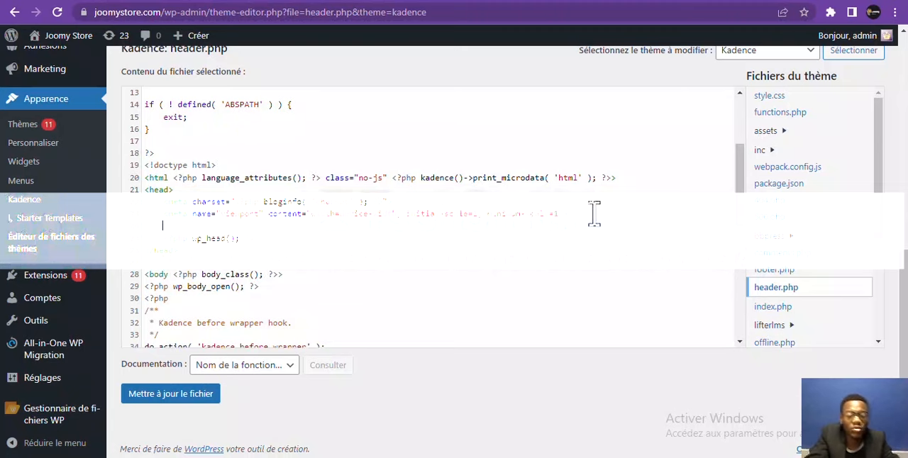
pyautogui.write('https://joomyservices.com/')
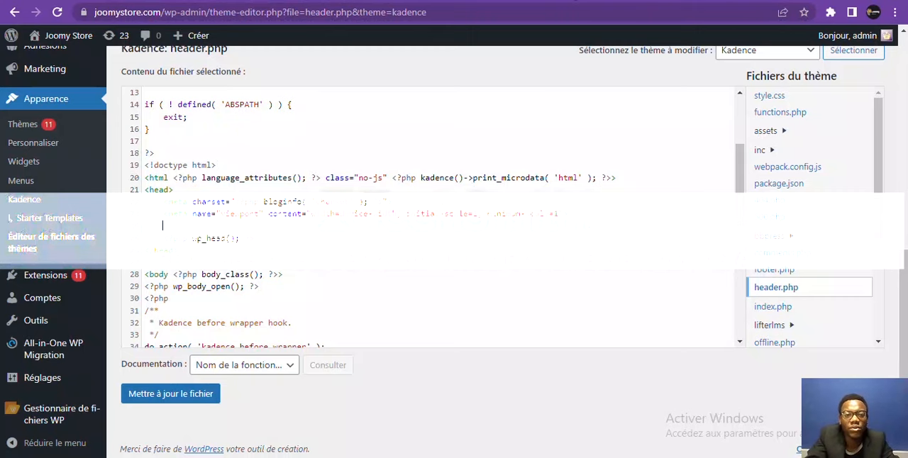
pyautogui.click(575, 0)
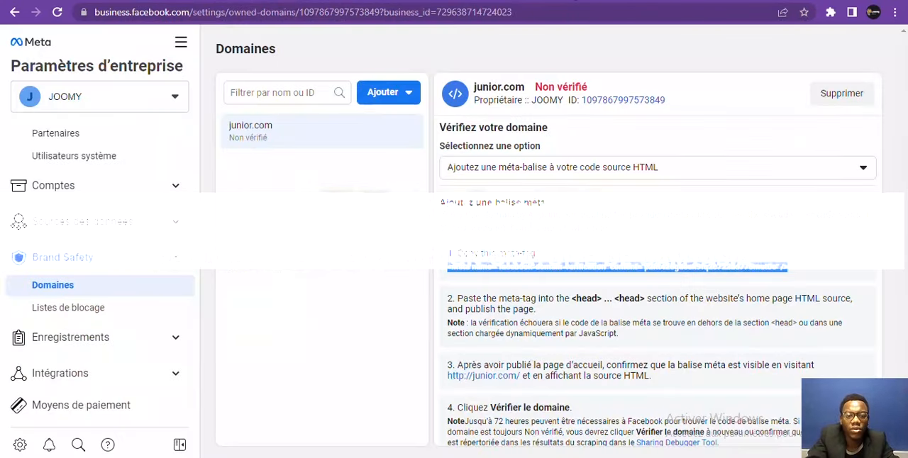
pyautogui.rightClick(631, 272)
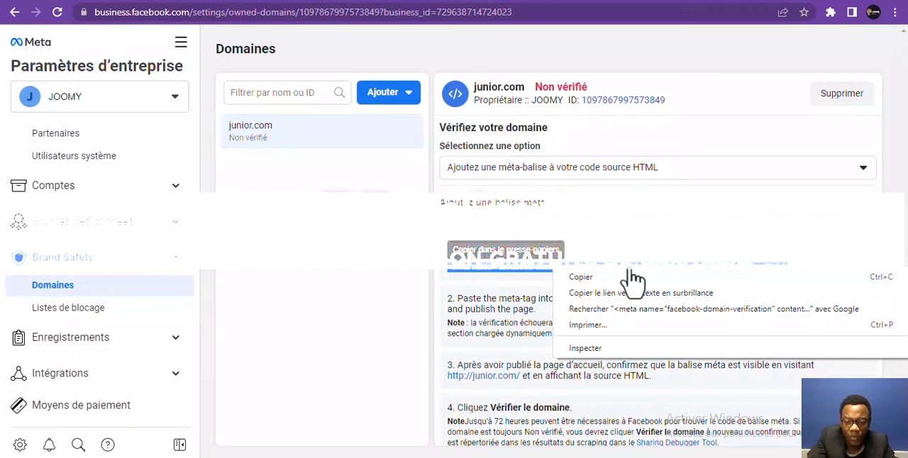
pyautogui.click(582, 278)
pyautogui.click(253, 1)
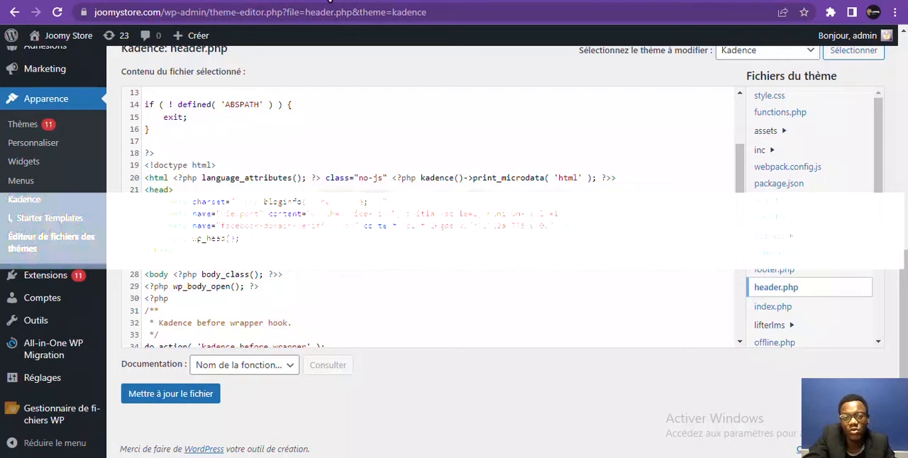
# Recheck the junior.com verification instructions in Meta, return to header.php and undo the pasted meta-tag
pyautogui.click(531, 1)
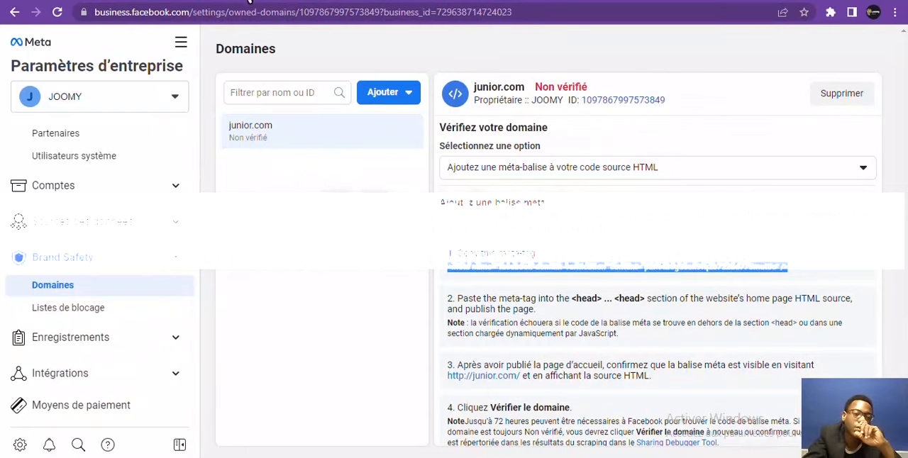
pyautogui.click(248, 2)
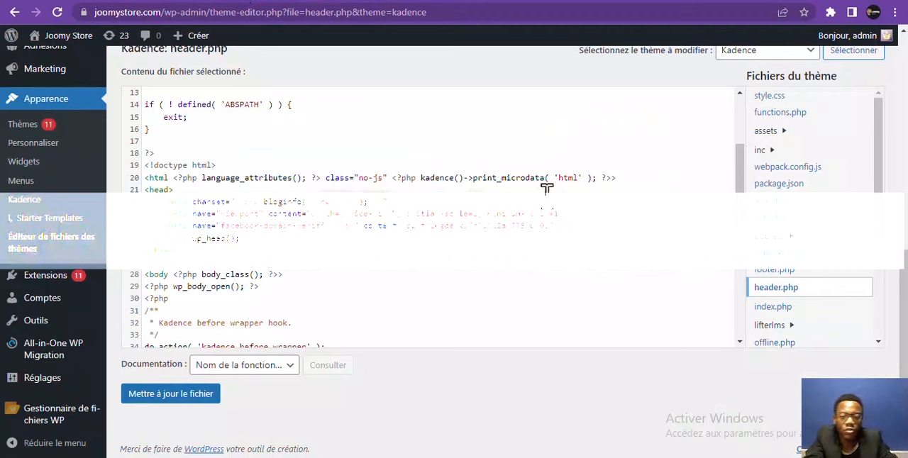
pyautogui.hotkey('ctrl', 'z')
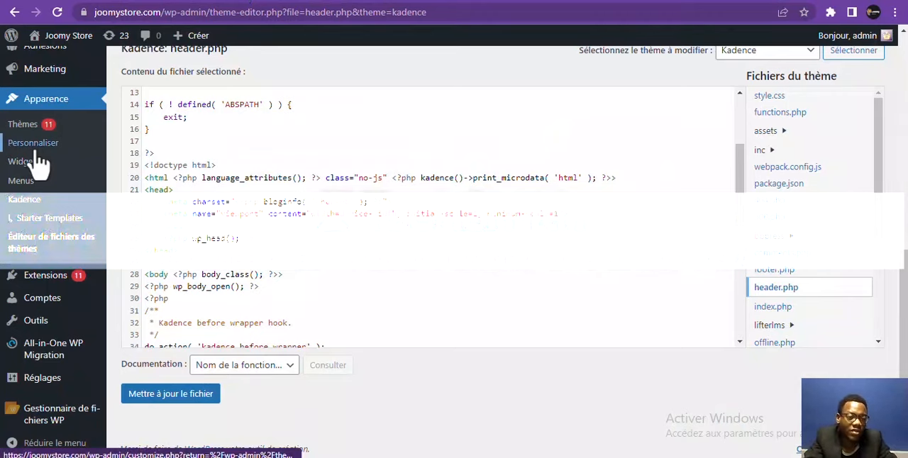
# Leave the theme editor for the WordPress Extensions page without saving, and switch back to the Meta business settings
pyautogui.moveTo(60, 368)
pyautogui.click(27, 283)
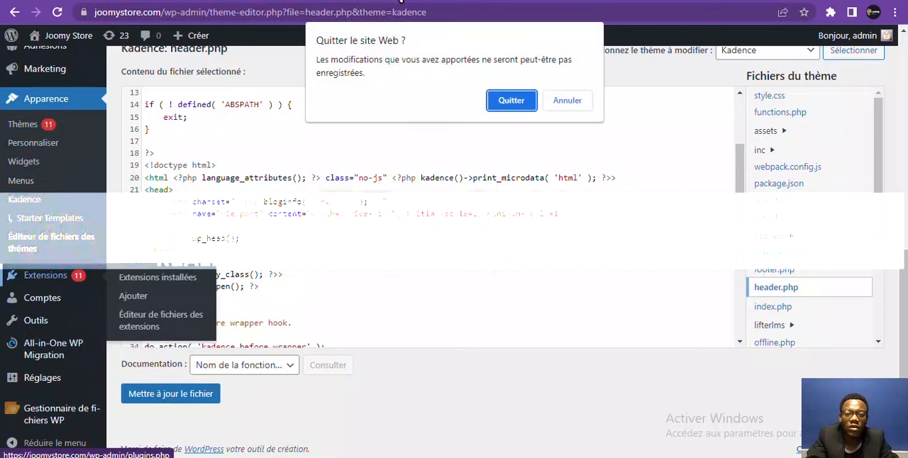
pyautogui.click(511, 104)
pyautogui.click(613, 0)
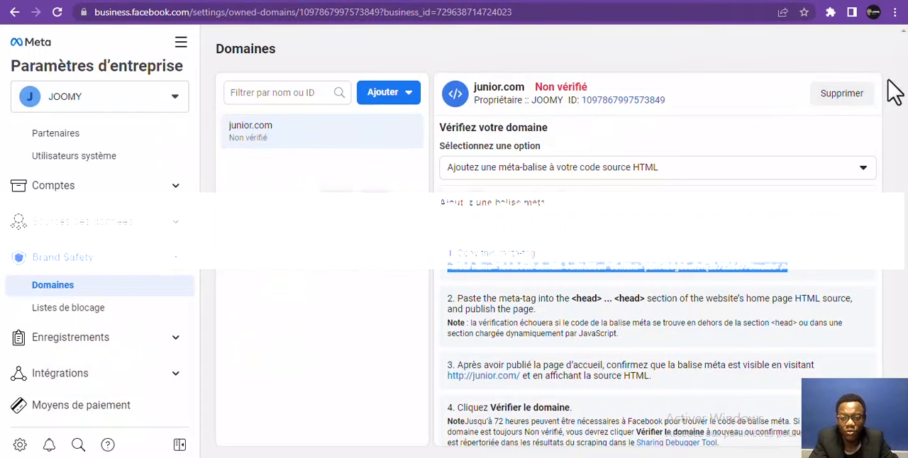
# Delete the junior.com domain from the JOOMY business and close the removal dialog
pyautogui.click(848, 97)
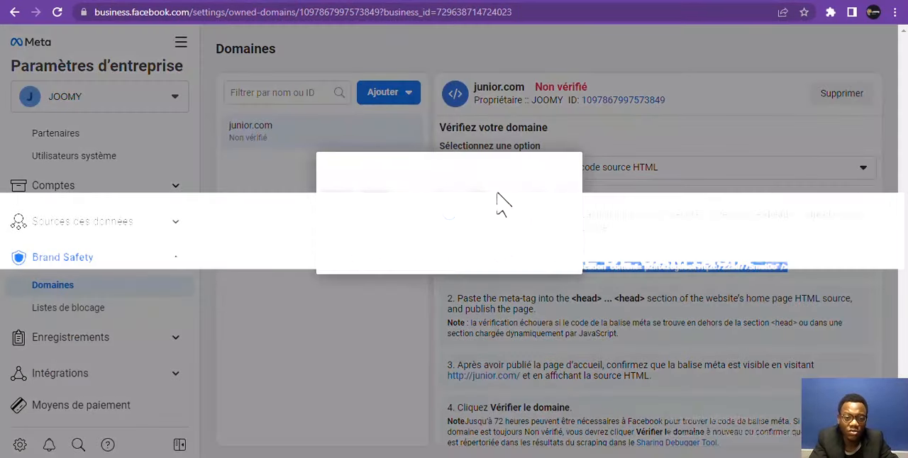
pyautogui.click(507, 259)
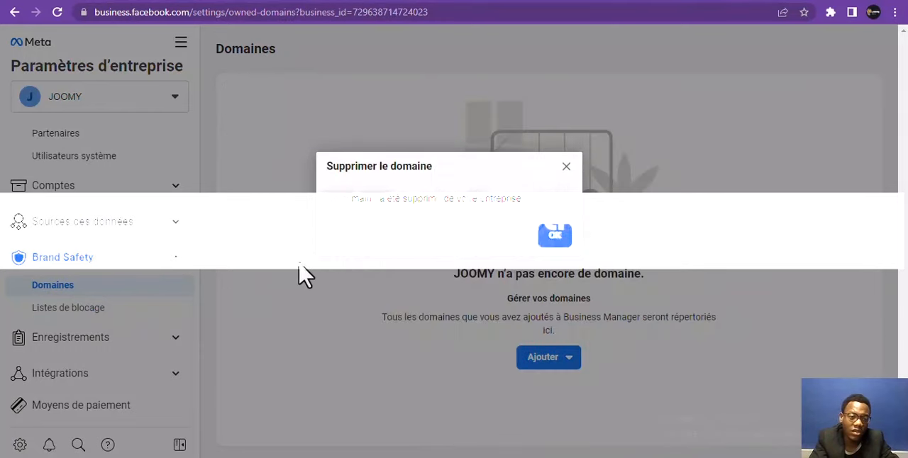
pyautogui.click(555, 235)
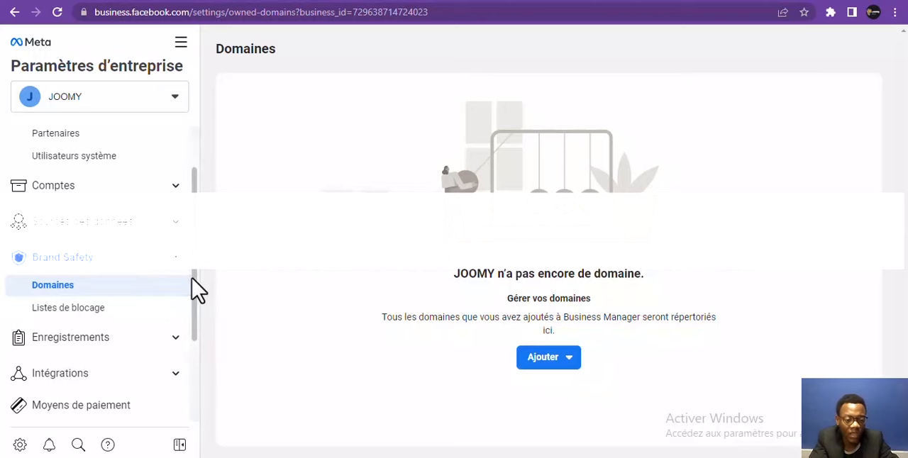
# Expand the Intégrations group and review the Moyens de paiement and Centre de sécurité sections
pyautogui.moveTo(192, 278); pyautogui.dragTo(189, 339)
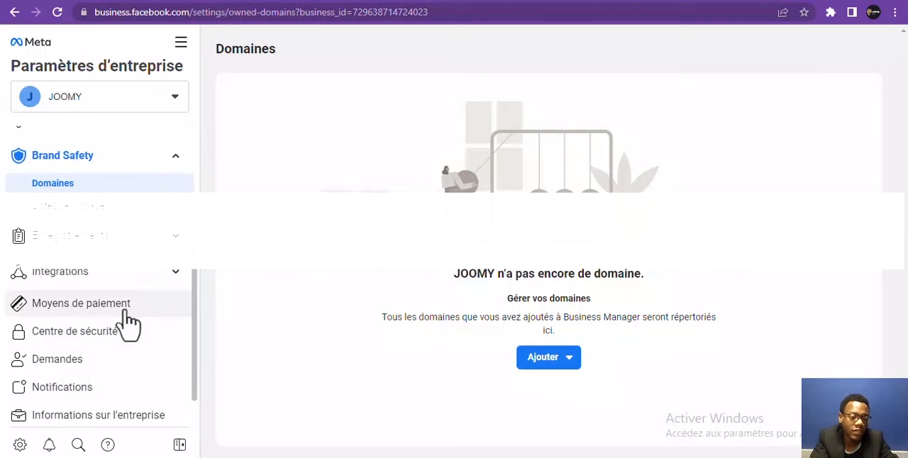
pyautogui.click(176, 275)
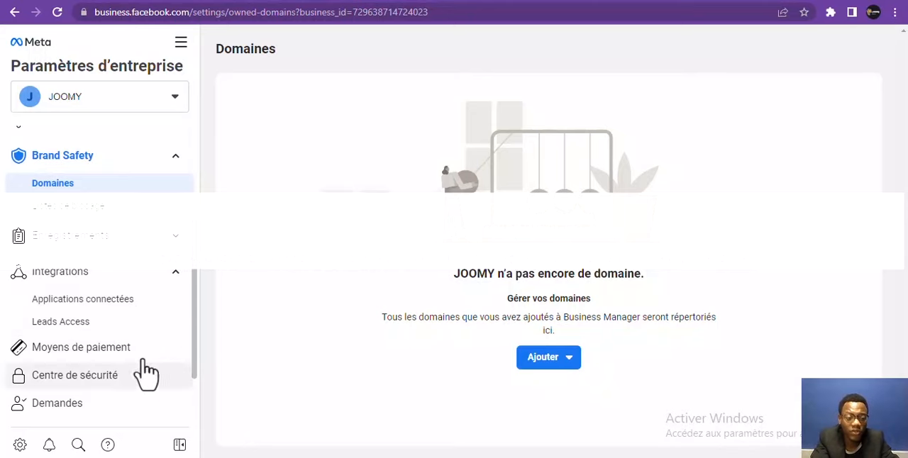
pyautogui.click(112, 357)
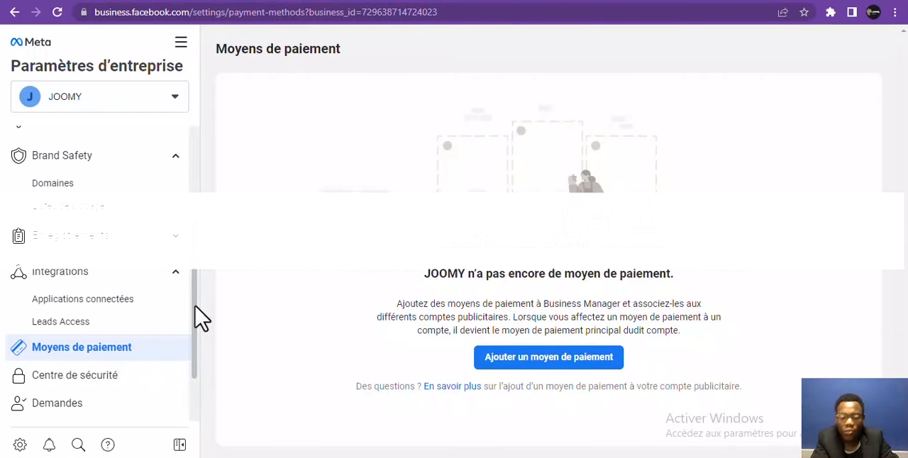
pyautogui.scroll(-2, 199, 319)
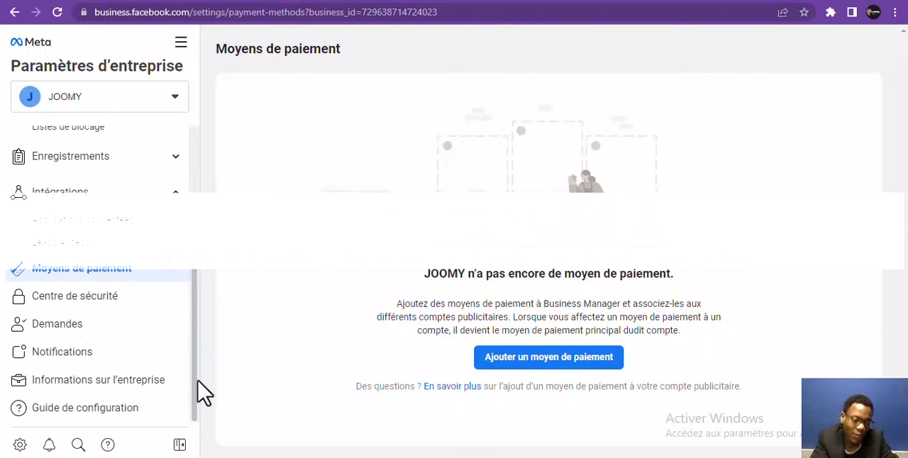
pyautogui.click(106, 305)
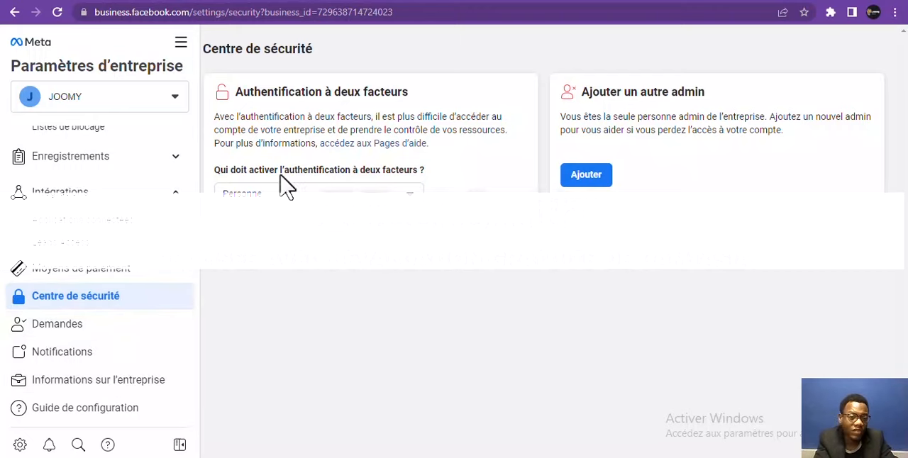
# Review the Demandes section's Reçues, Envoyé, Invitations and Examen des accès lists
pyautogui.click(127, 341)
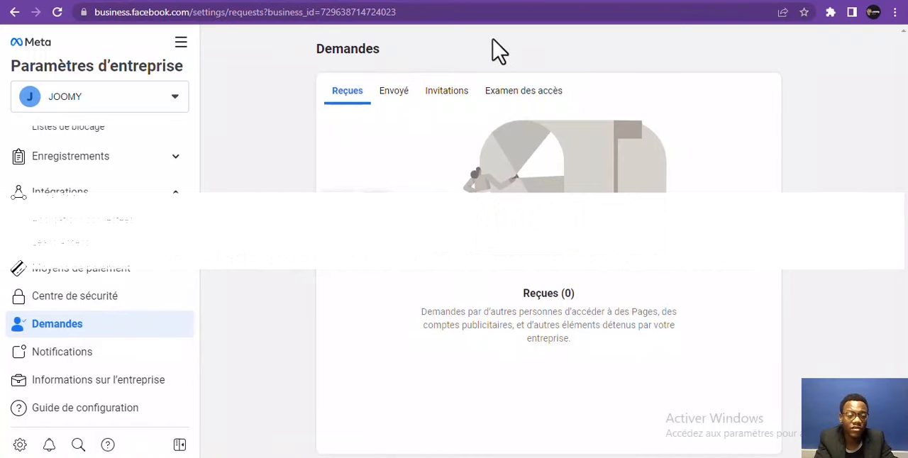
pyautogui.click(399, 102)
pyautogui.click(462, 106)
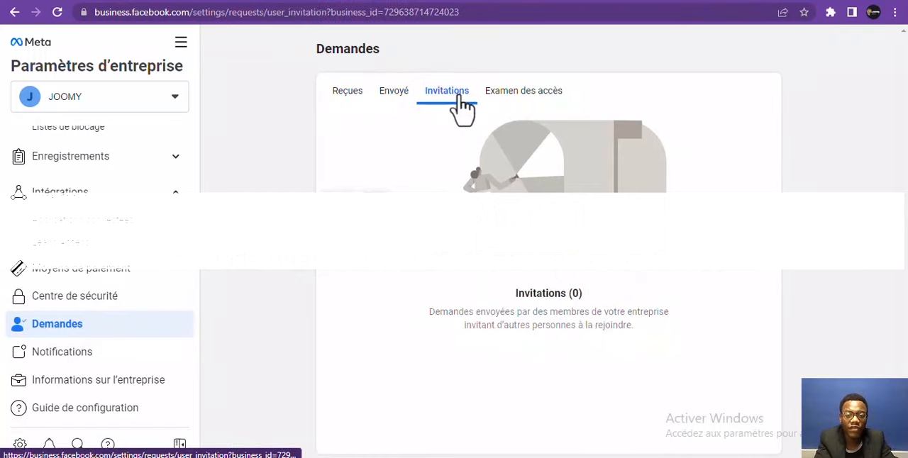
pyautogui.click(507, 105)
pyautogui.click(364, 105)
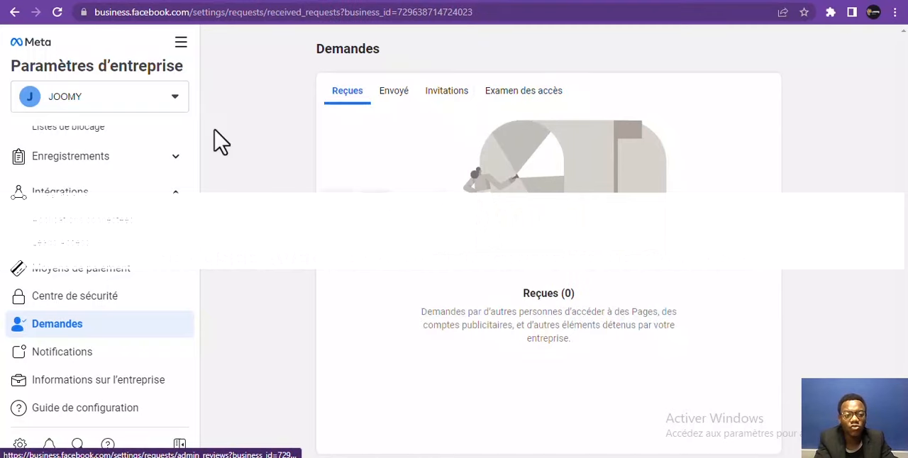
pyautogui.click(401, 96)
pyautogui.click(450, 95)
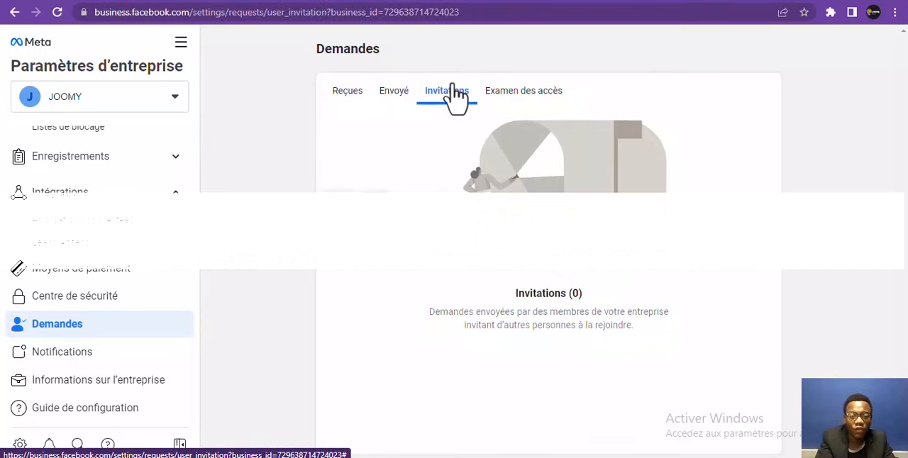
pyautogui.click(499, 99)
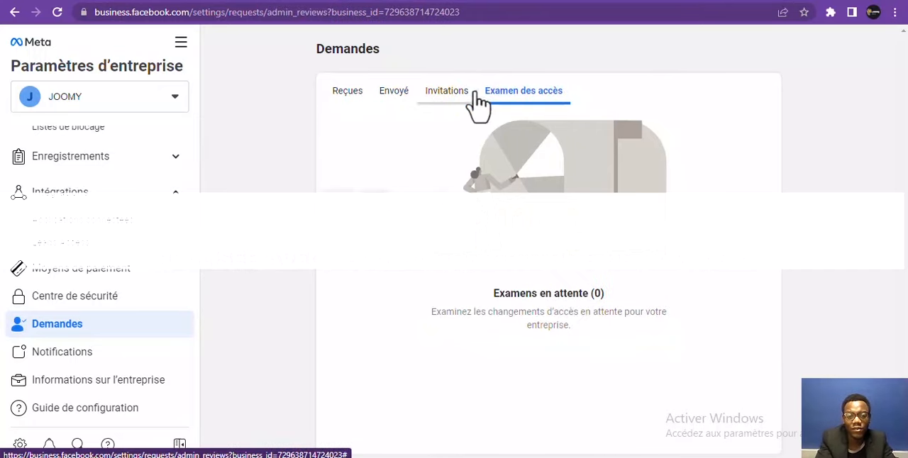
pyautogui.click(406, 101)
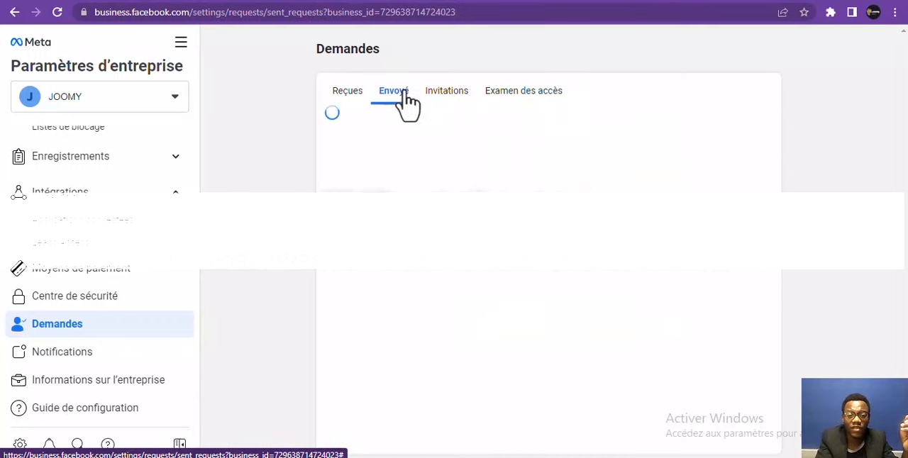
pyautogui.click(359, 103)
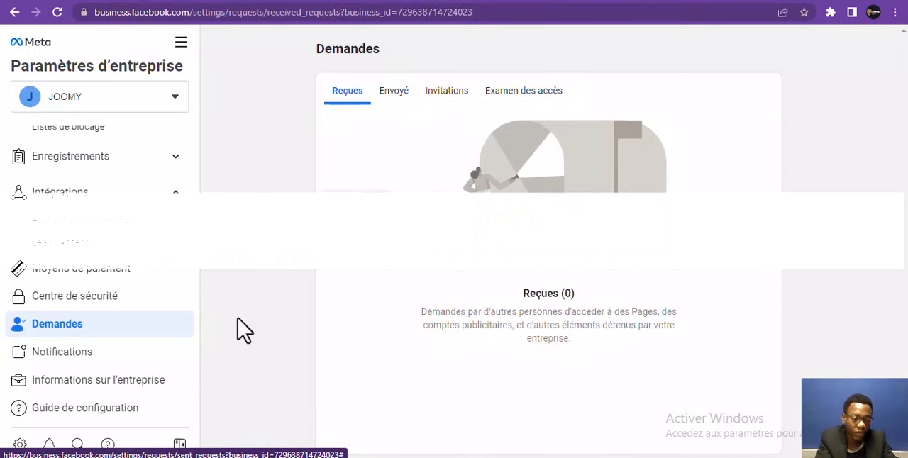
# Review the Notifications settings, the Informations sur l'entreprise section and the Tous les outils list
pyautogui.click(142, 358)
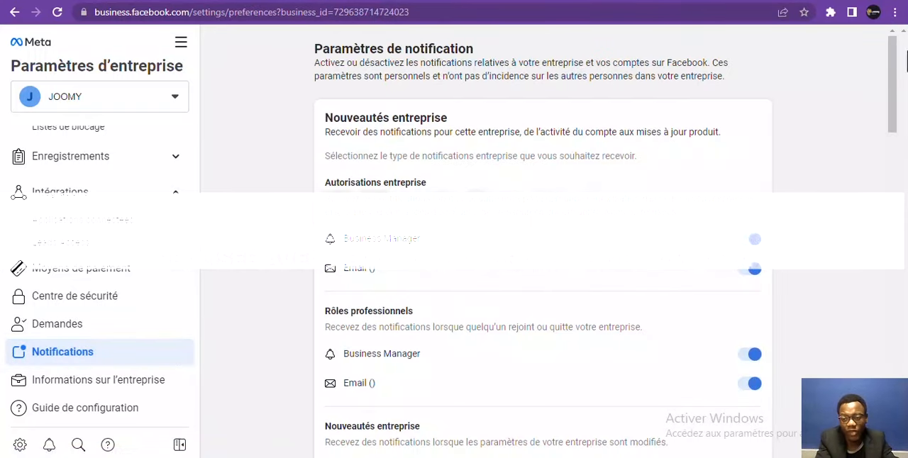
pyautogui.moveTo(899, 71); pyautogui.dragTo(901, 131)
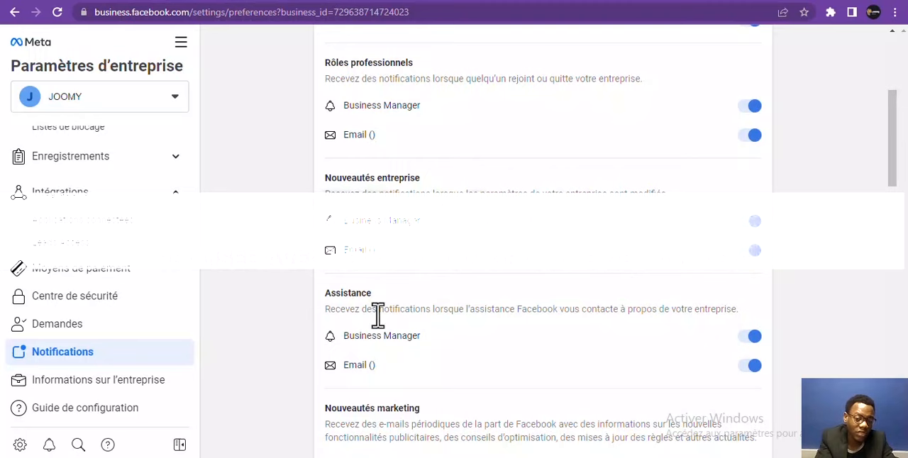
pyautogui.click(142, 392)
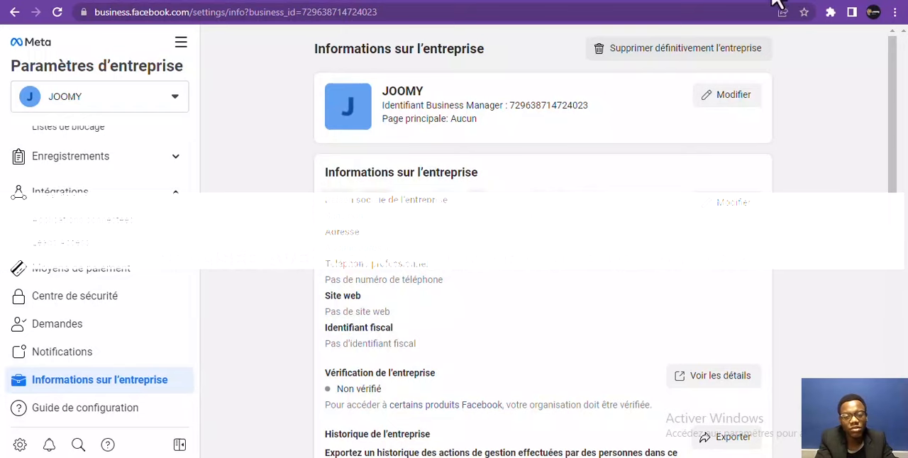
pyautogui.moveTo(897, 80); pyautogui.dragTo(861, 75)
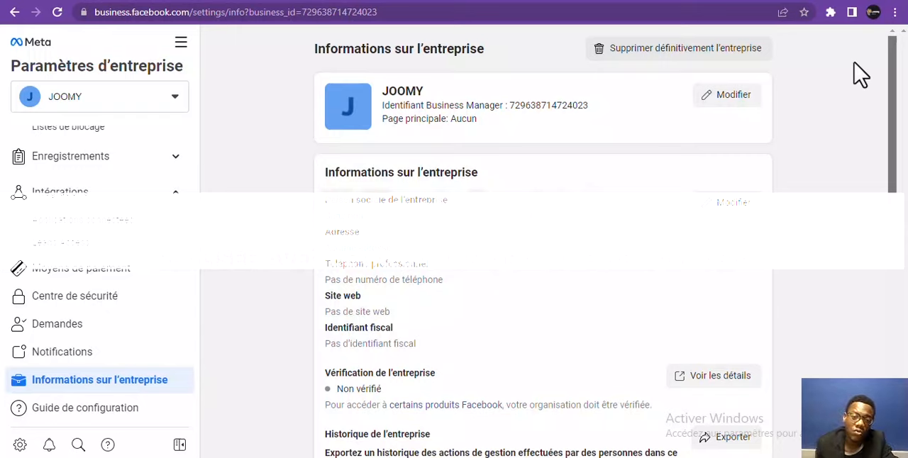
pyautogui.moveTo(860, 75); pyautogui.dragTo(861, 75)
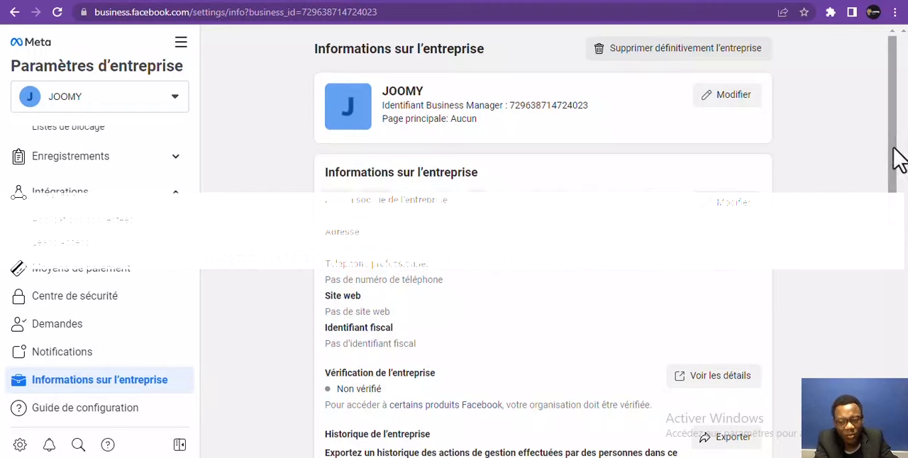
pyautogui.moveTo(895, 159); pyautogui.dragTo(898, 132)
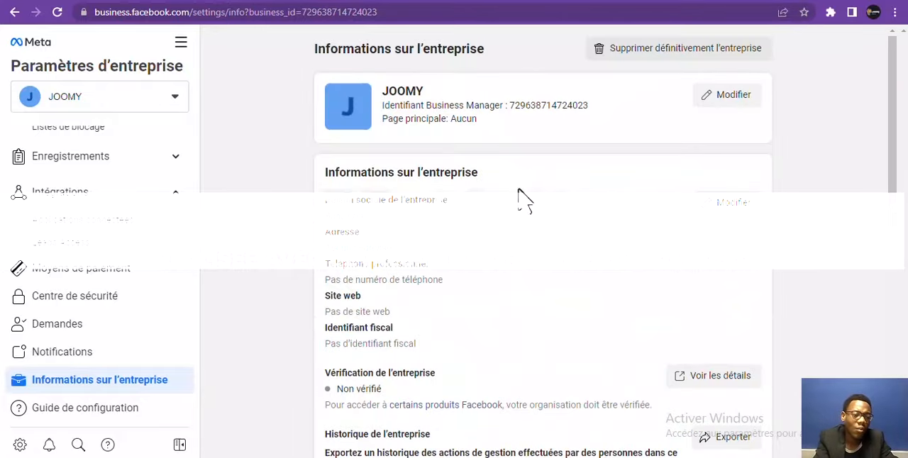
pyautogui.click(180, 44)
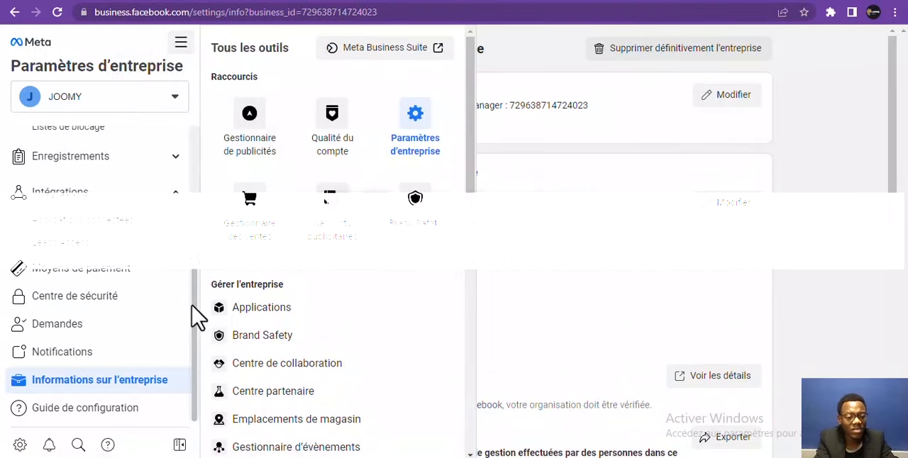
# Create a pixel named Pixel de JOOMY under Sources des données, leaving the website URL empty
pyautogui.moveTo(193, 306); pyautogui.dragTo(183, 185)
pyautogui.click(175, 269)
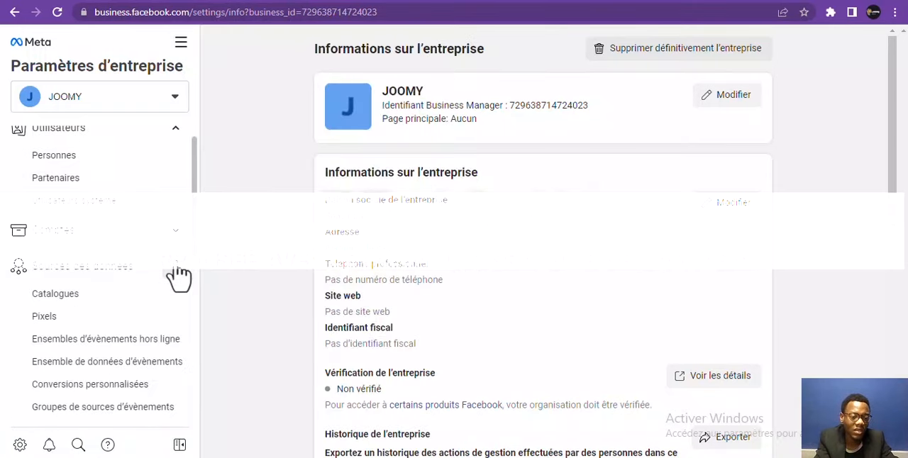
pyautogui.click(92, 319)
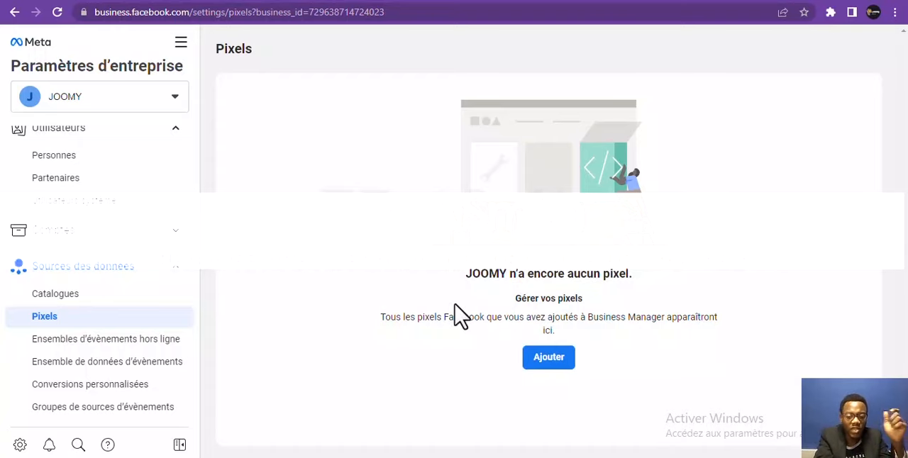
pyautogui.click(546, 358)
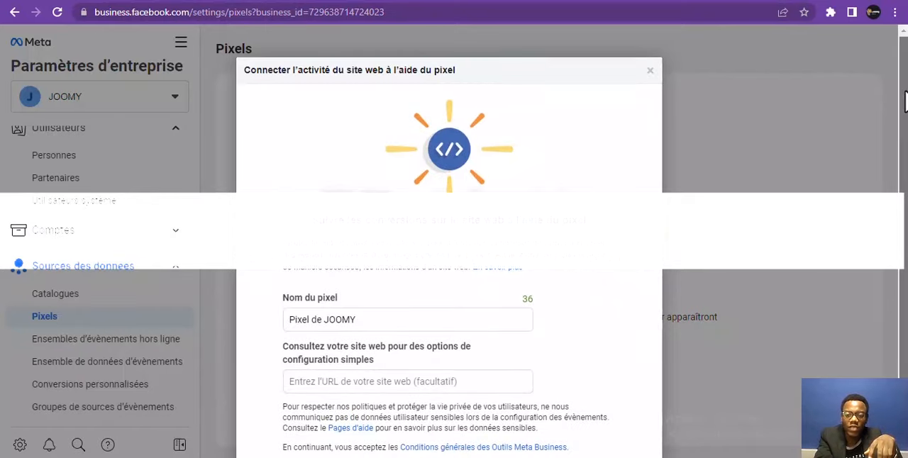
pyautogui.moveTo(906, 99); pyautogui.dragTo(886, 195)
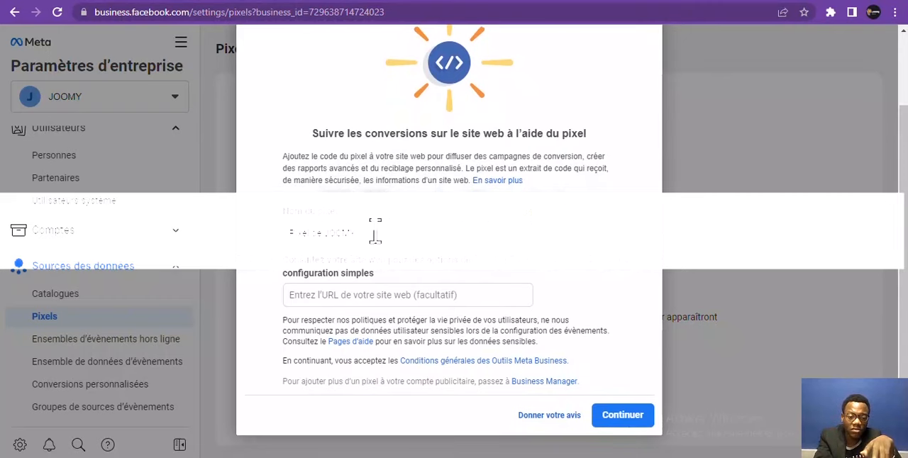
pyautogui.click(360, 300)
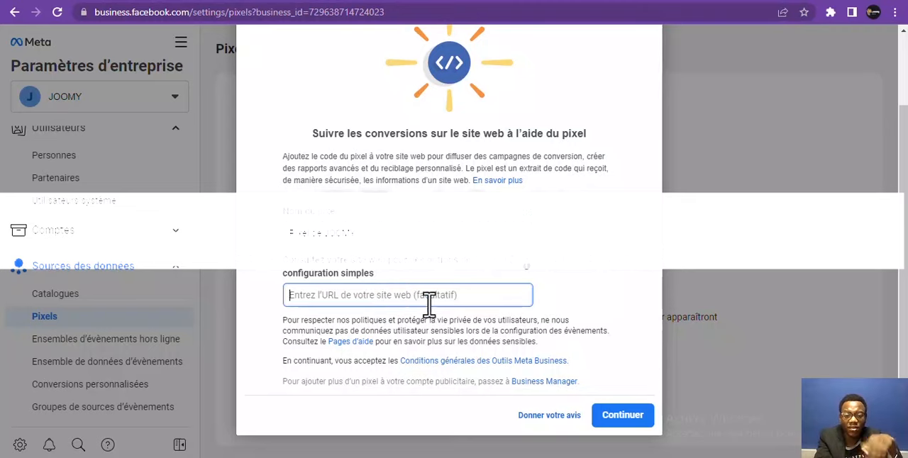
pyautogui.click(603, 418)
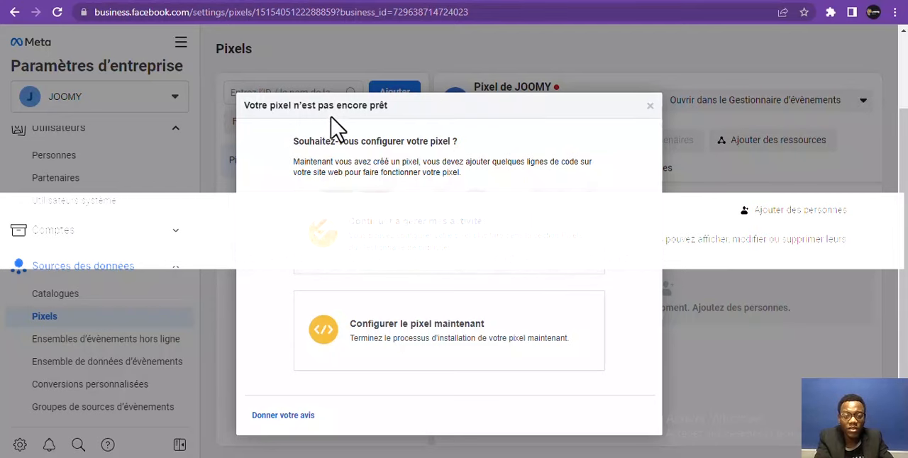
# Start configuring the new pixel immediately and review the methods offered for installing its code
pyautogui.click(400, 355)
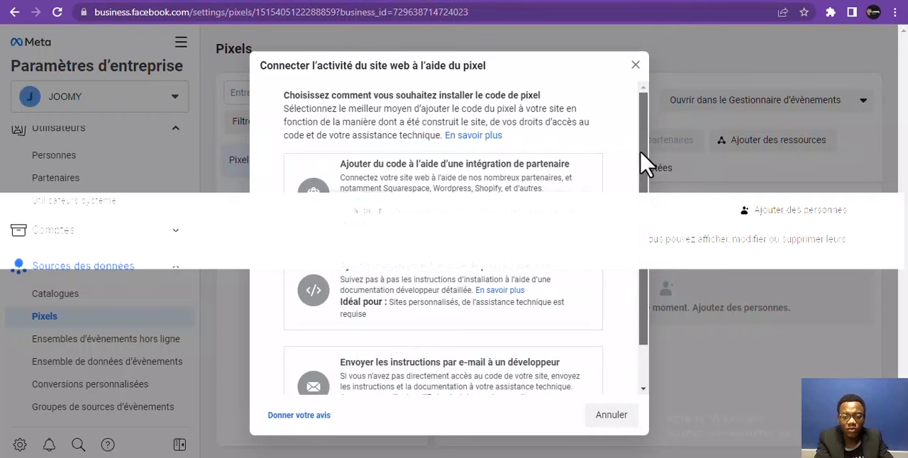
pyautogui.moveTo(642, 161); pyautogui.dragTo(641, 243)
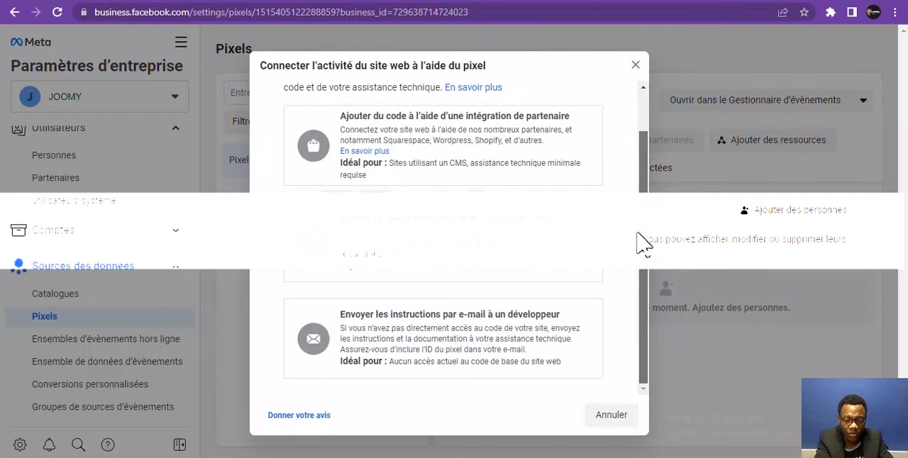
pyautogui.moveTo(643, 212); pyautogui.dragTo(641, 163)
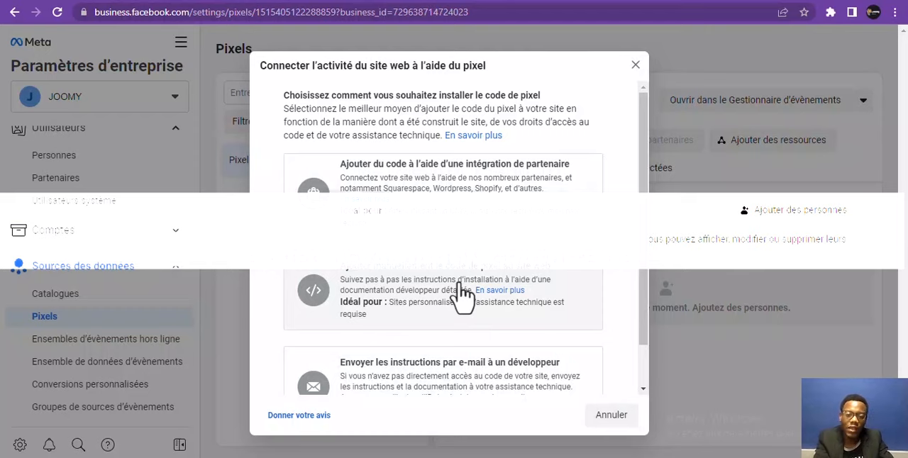
# Choose the partner integration method and browse the list of available partner platforms
pyautogui.click(458, 207)
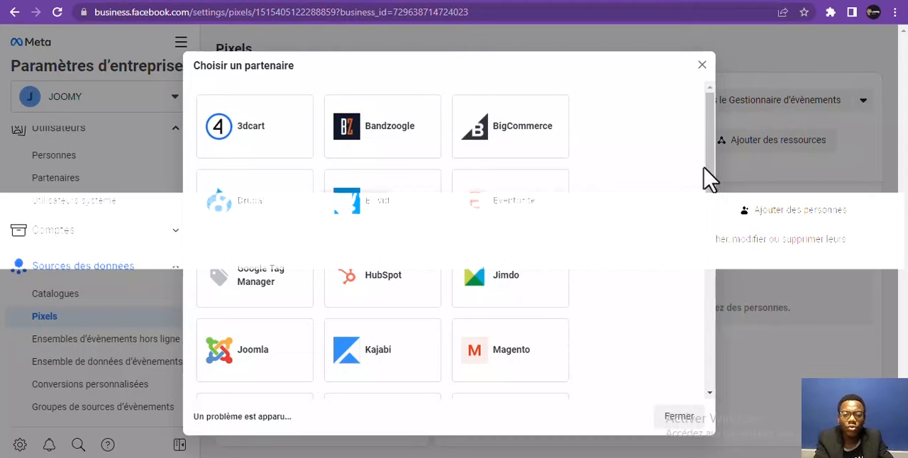
pyautogui.moveTo(715, 171); pyautogui.dragTo(627, 288)
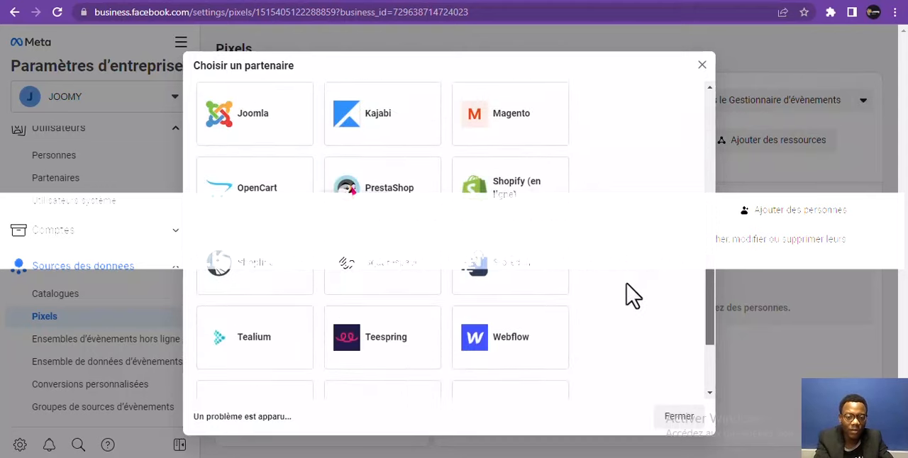
pyautogui.scroll(-3, 634, 296)
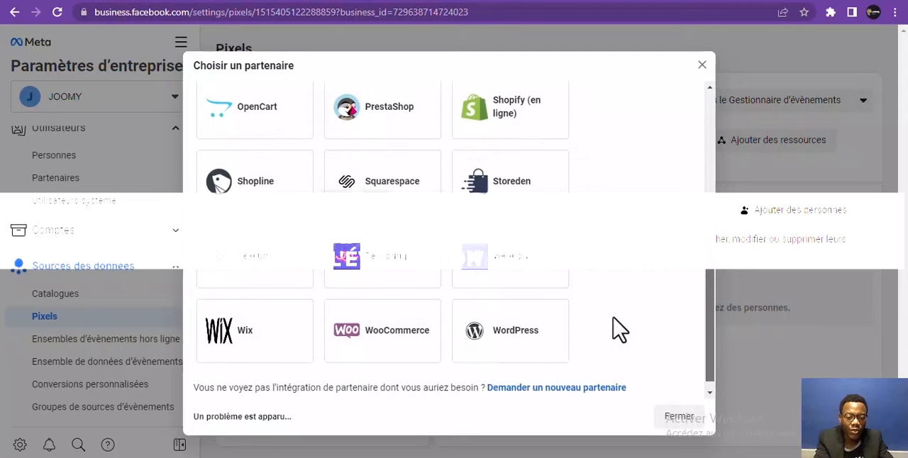
pyautogui.scroll(5, 381, 310)
pyautogui.moveTo(711, 205); pyautogui.dragTo(703, 381)
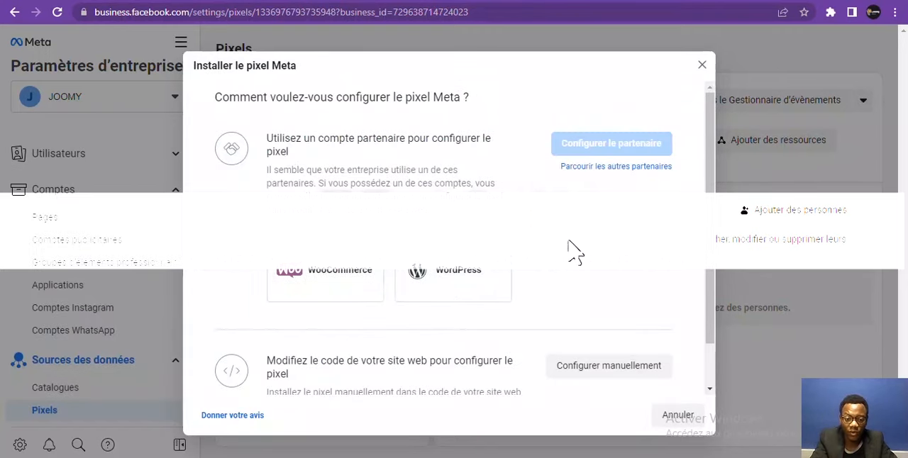
# Choose manual configuration for installing the Meta pixel and copy its base code
pyautogui.moveTo(709, 203); pyautogui.dragTo(706, 267)
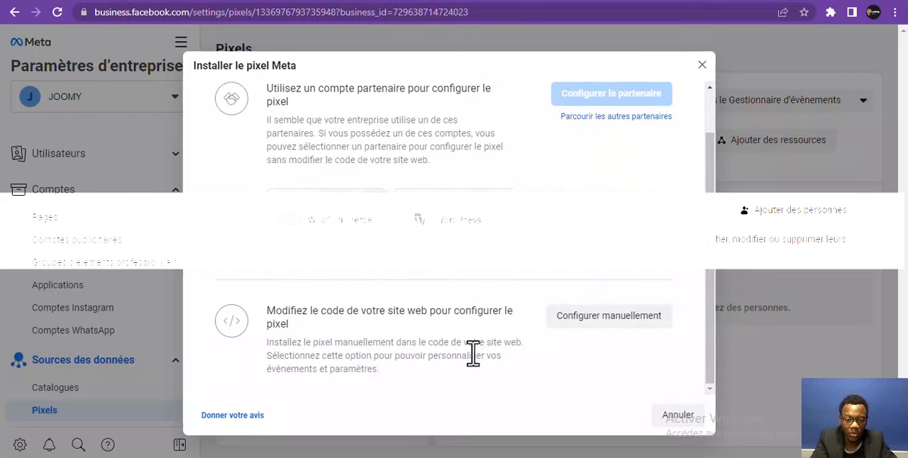
pyautogui.click(583, 326)
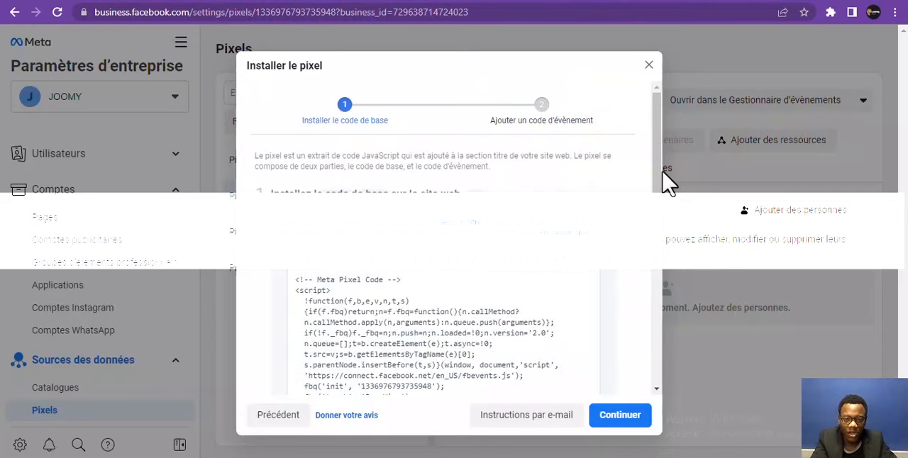
pyautogui.moveTo(665, 179); pyautogui.dragTo(652, 273)
pyautogui.click(650, 277)
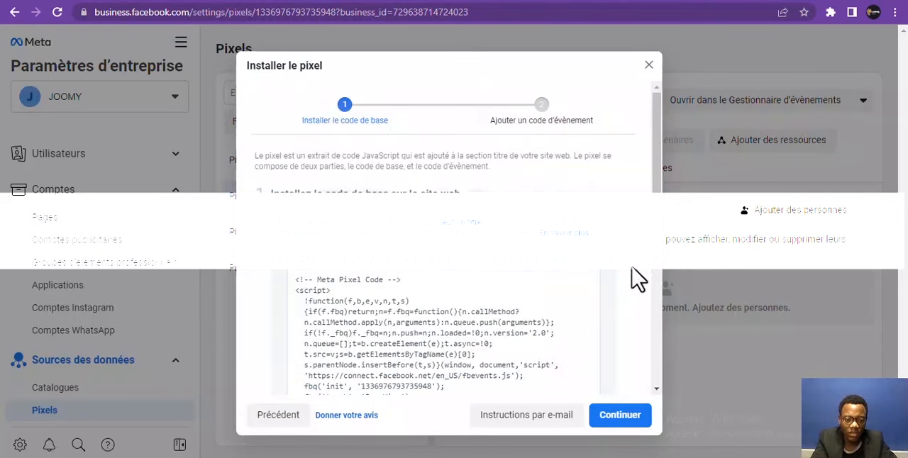
pyautogui.click(468, 365)
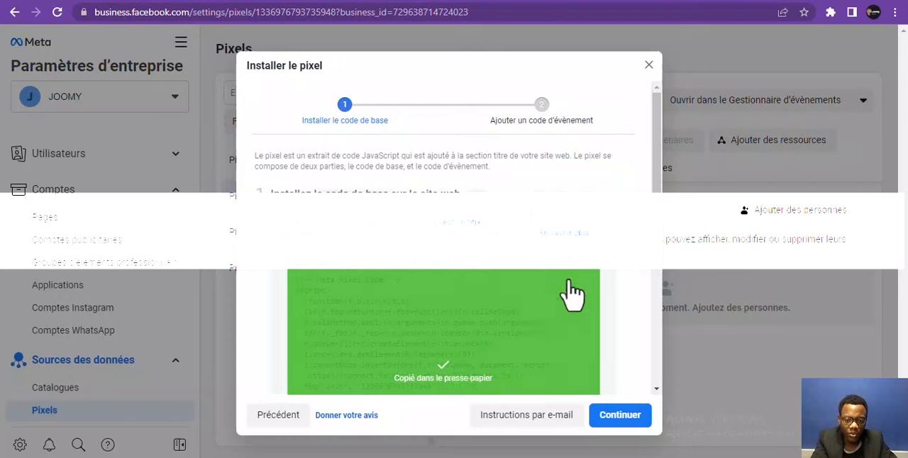
# Review the base code placement instructions, the advanced automatic matching option and the base code test section
pyautogui.scroll(-1, 665, 226)
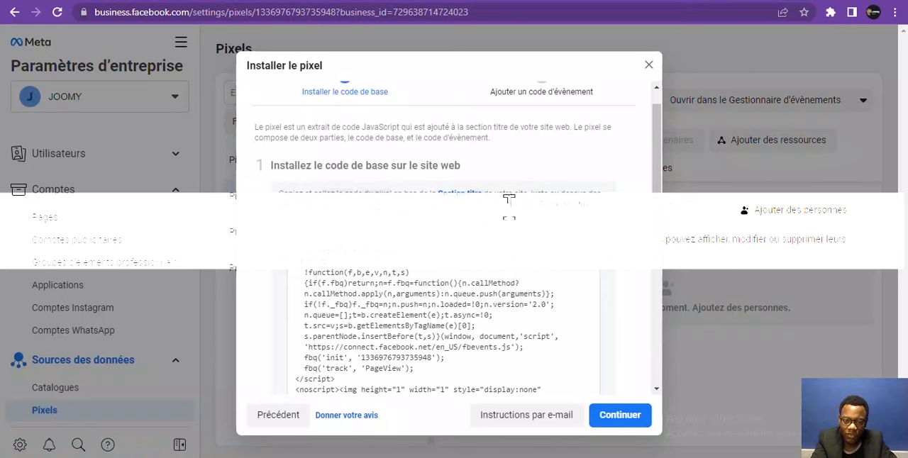
pyautogui.scroll(-1, 654, 227)
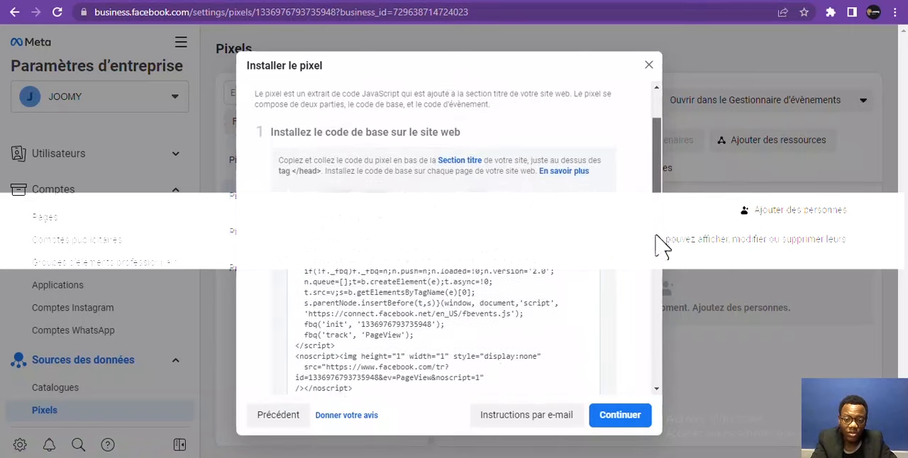
pyautogui.scroll(-4, 656, 242)
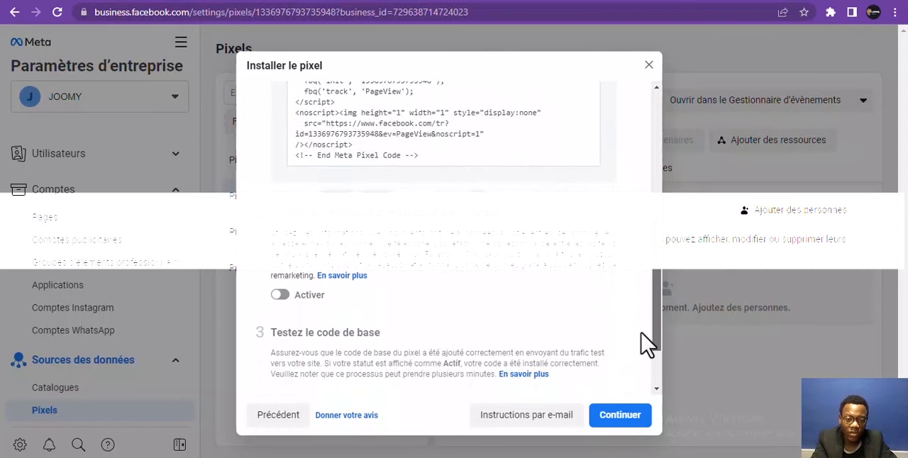
pyautogui.scroll(-2, 646, 348)
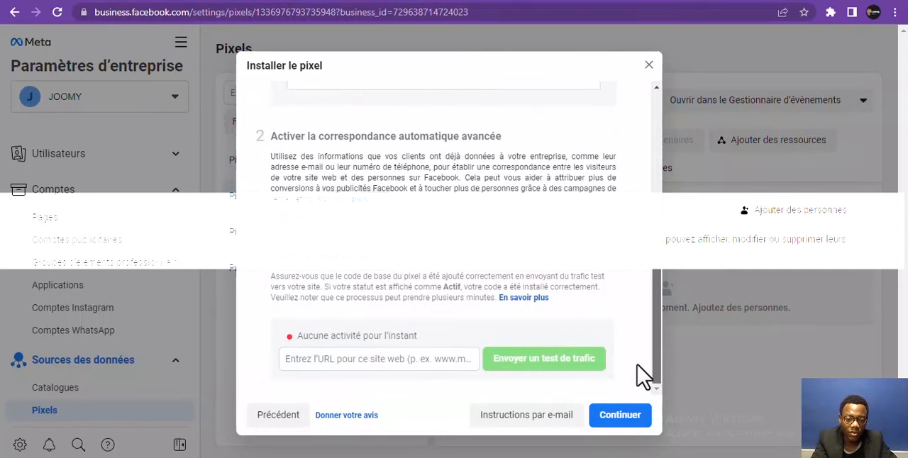
pyautogui.scroll(1, 643, 369)
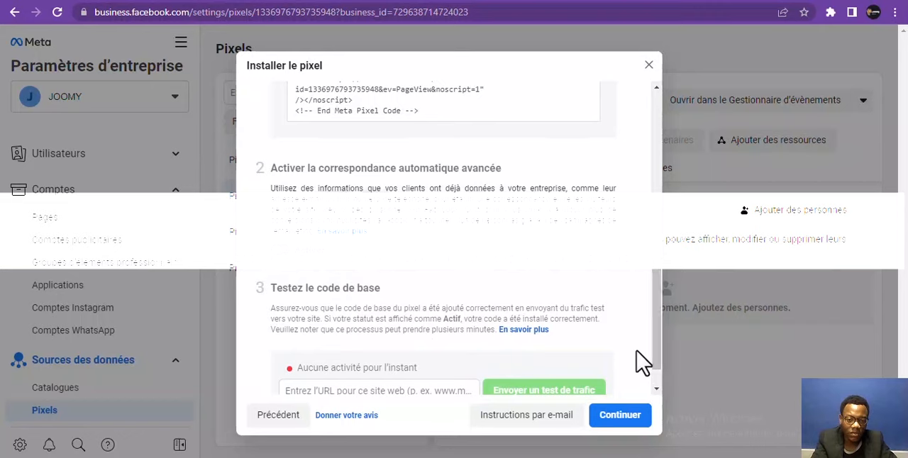
pyautogui.click(445, 89)
pyautogui.click(445, 90)
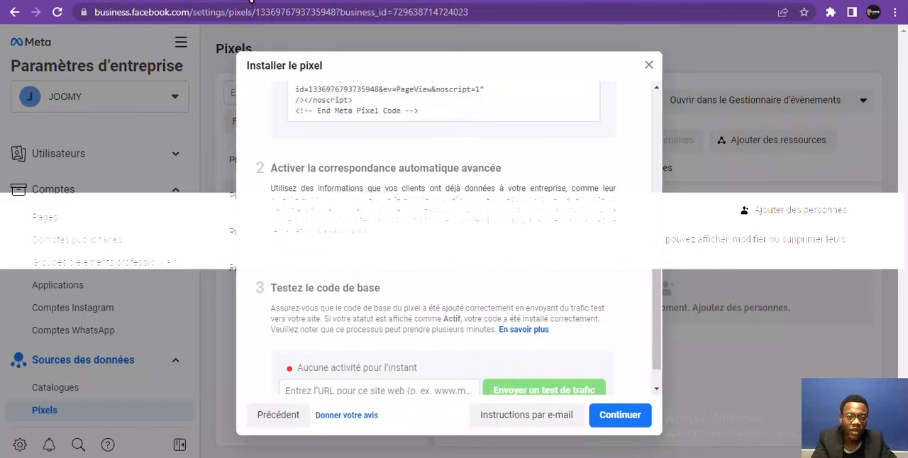
# Switch to the Joomy Store WordPress admin and open the Kadence theme's style.css in the theme file editor
pyautogui.click(250, 1)
pyautogui.moveTo(63, 296)
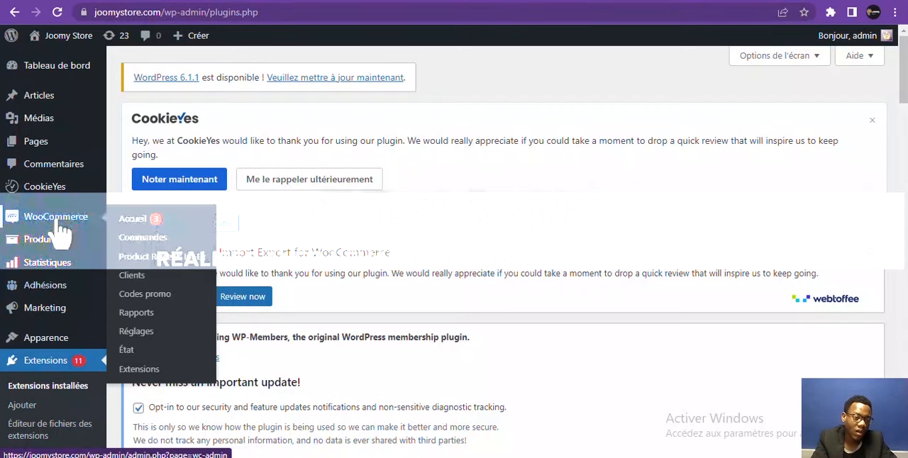
pyautogui.moveTo(60, 317)
pyautogui.click(58, 340)
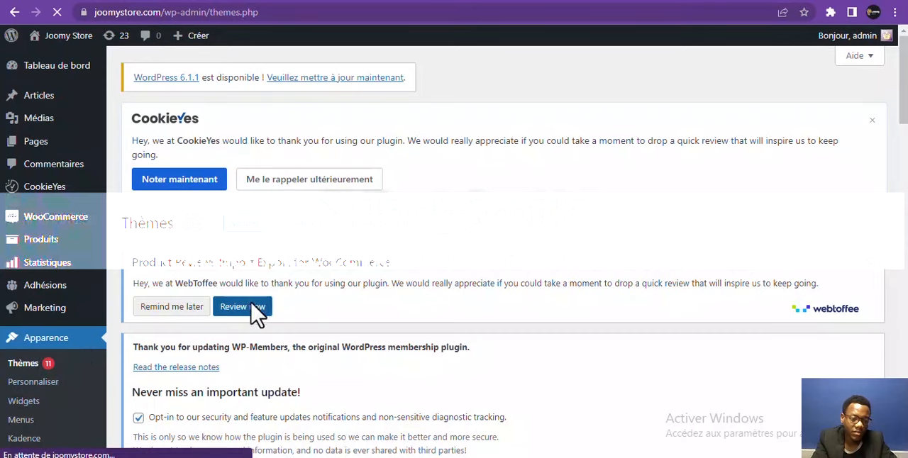
pyautogui.scroll(-3, 898, 82)
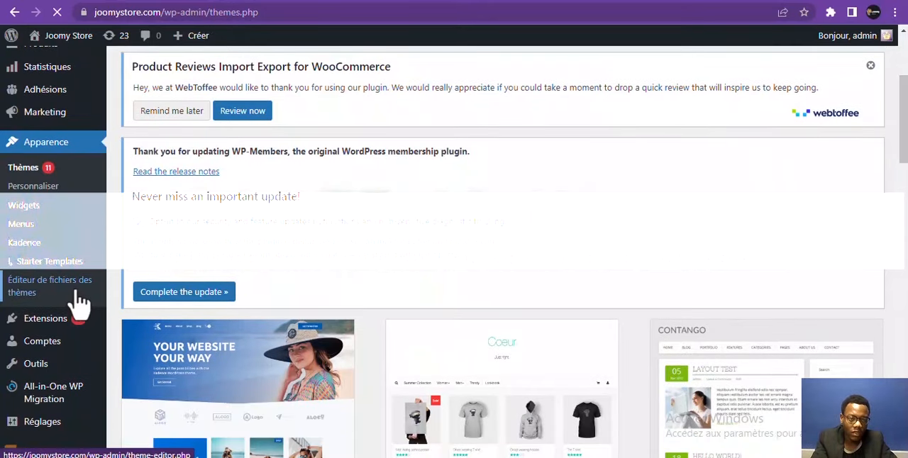
pyautogui.click(79, 301)
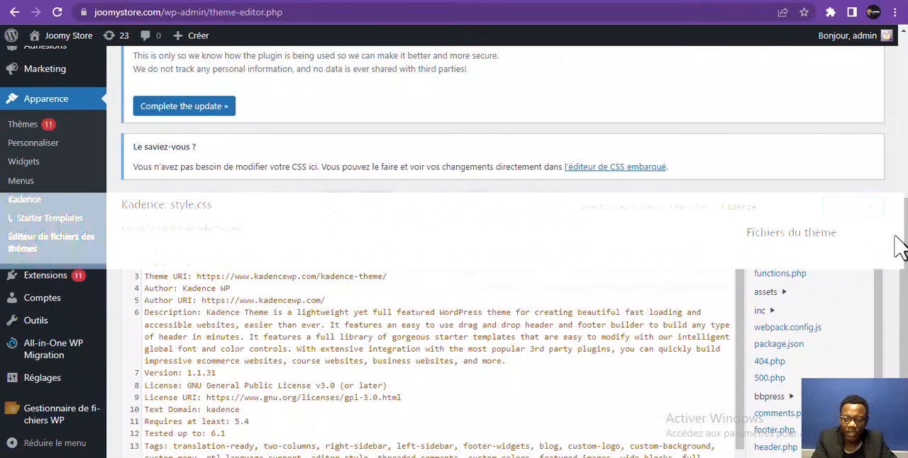
pyautogui.click(837, 257)
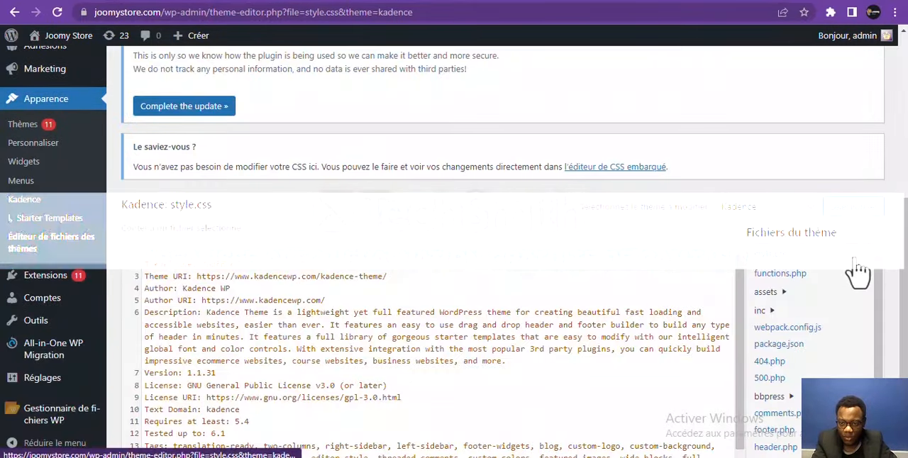
# Open the Kadence theme's header.php and paste the Meta pixel base code on a new line just above the closing head tag
pyautogui.moveTo(883, 285); pyautogui.dragTo(878, 348)
pyautogui.click(775, 335)
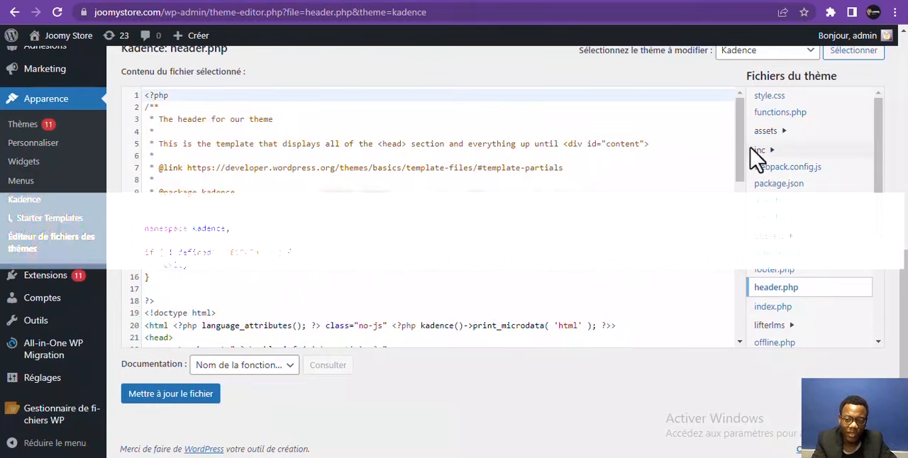
pyautogui.moveTo(744, 149); pyautogui.dragTo(754, 202)
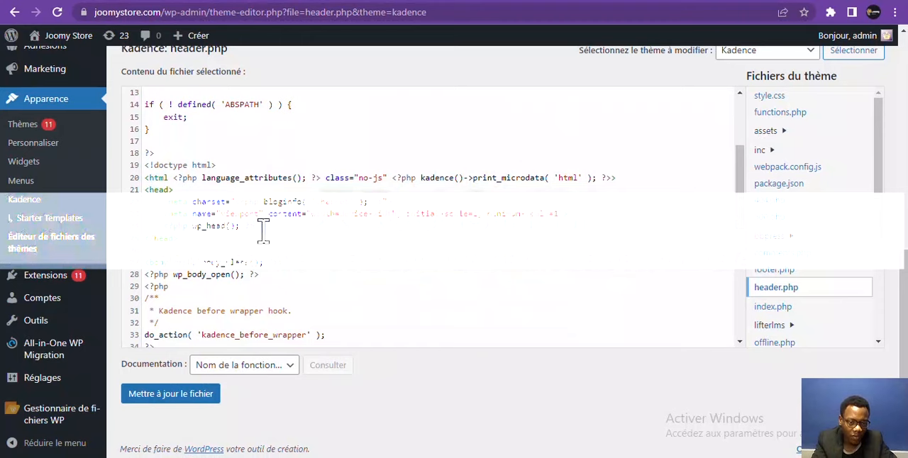
pyautogui.press('Return')
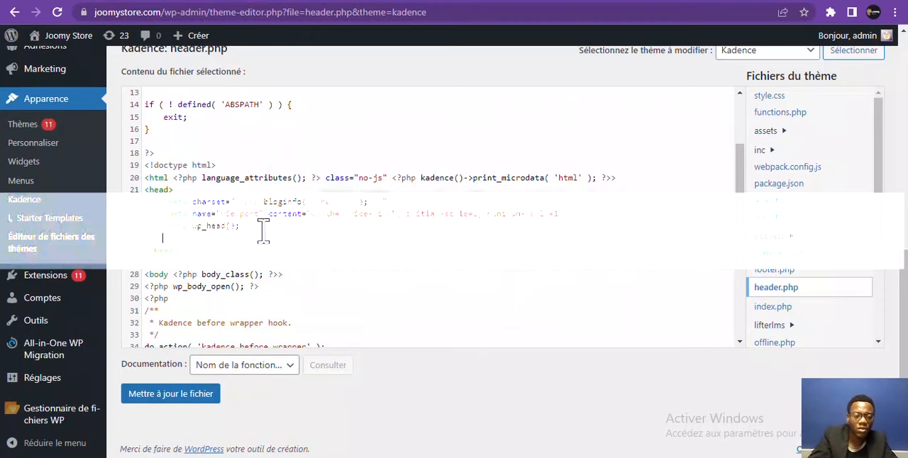
pyautogui.hotkey('ctrl', 'v')
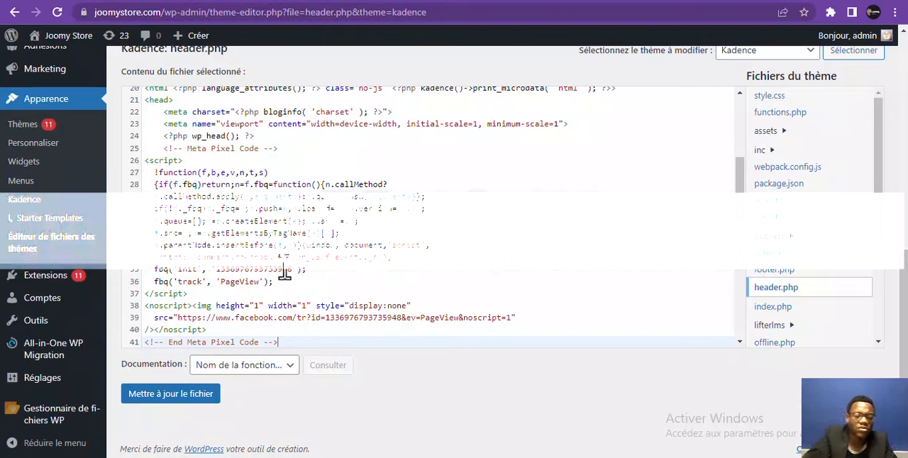
# Undo the pasted pixel code and leave the theme file editor without saving the changes
pyautogui.hotkey('ctrl', 'z')
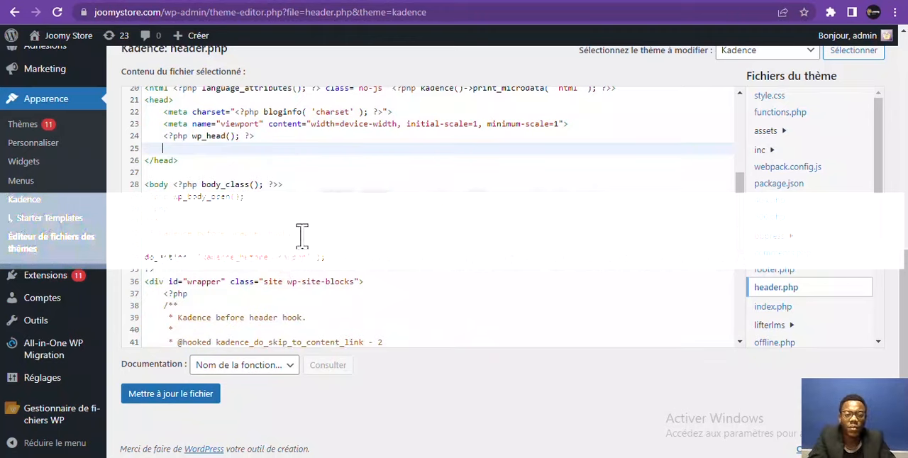
pyautogui.click(39, 69)
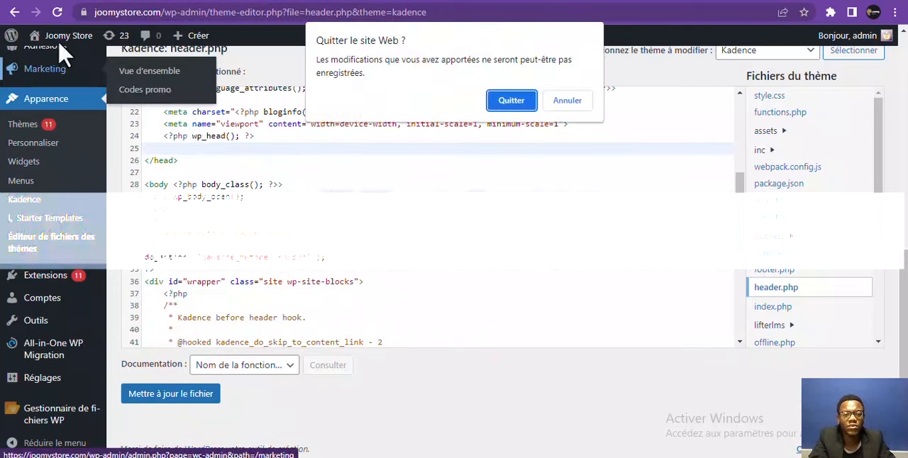
pyautogui.click(515, 102)
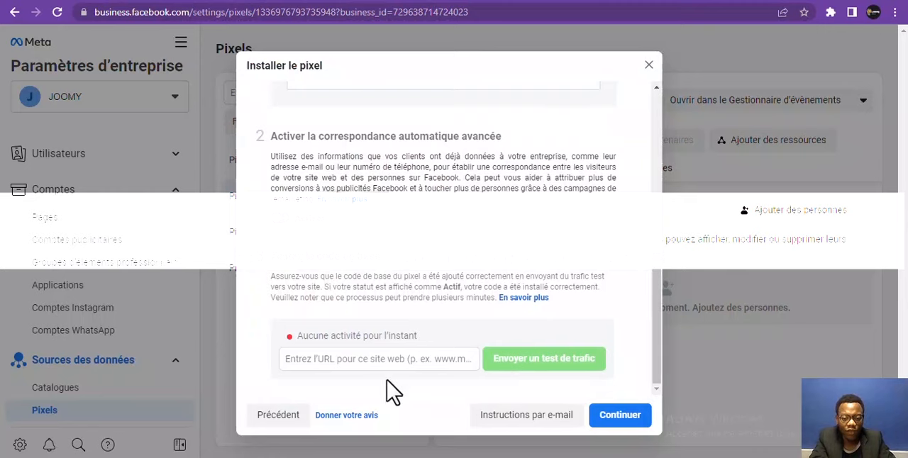
# Fill in the website URL for the test traffic of the pixel's base code
pyautogui.click(411, 360)
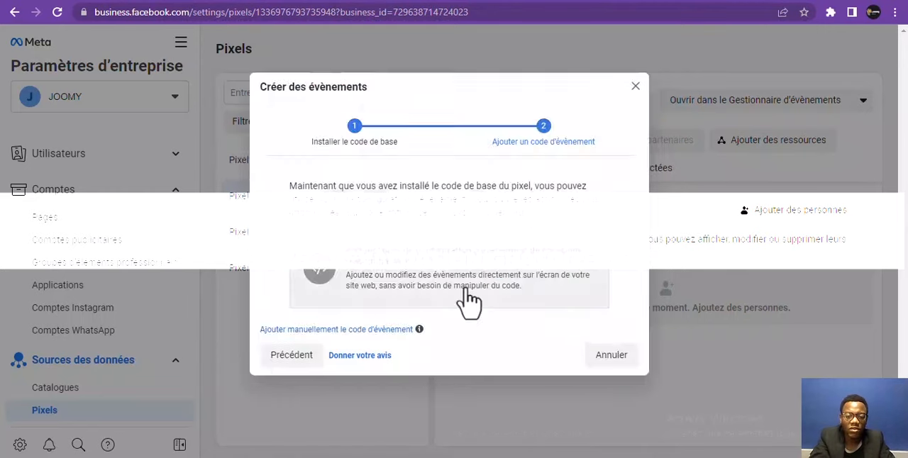
pyautogui.click(468, 298)
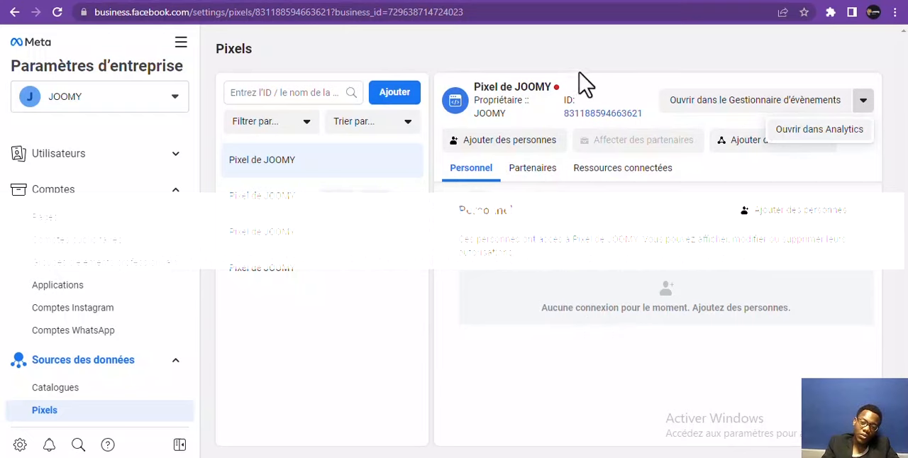
# Check the activity status of Pixel de JOOMY, open it in the Events Manager and dismiss the partner gallery announcement
pyautogui.moveTo(561, 90)
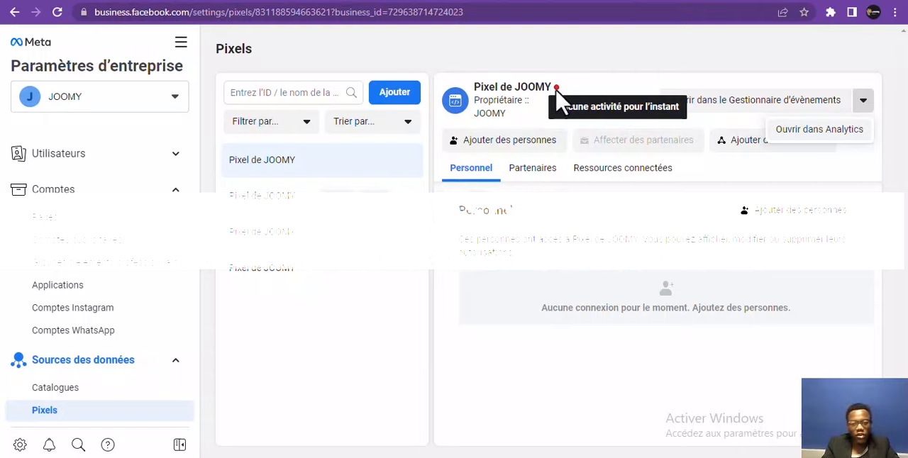
pyautogui.click(747, 105)
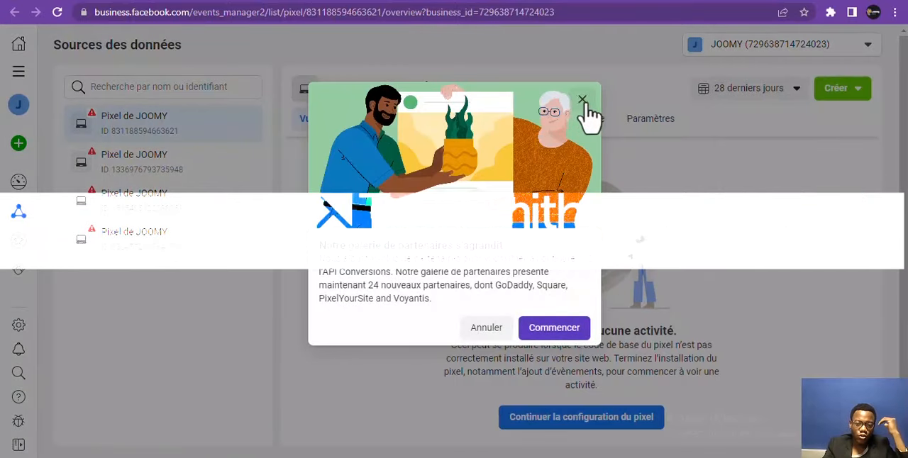
pyautogui.click(583, 100)
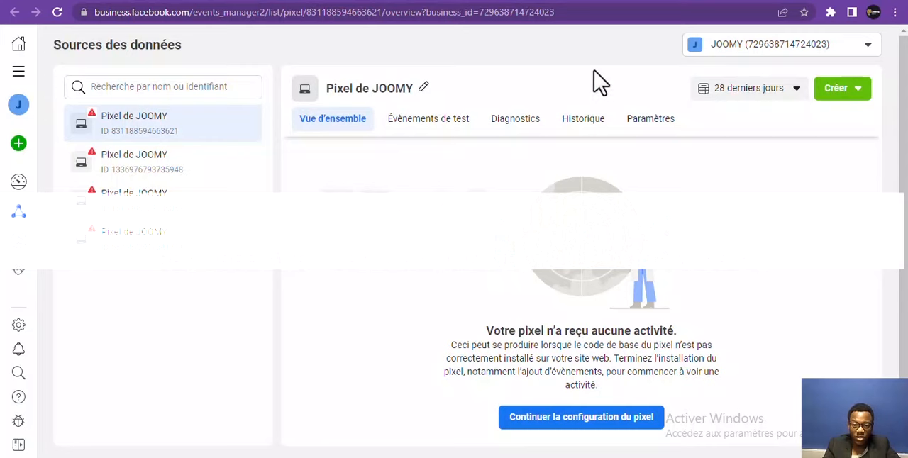
# Continue the pixel configuration, choosing the pixel rather than the Conversions API as the website connection method
pyautogui.click(521, 424)
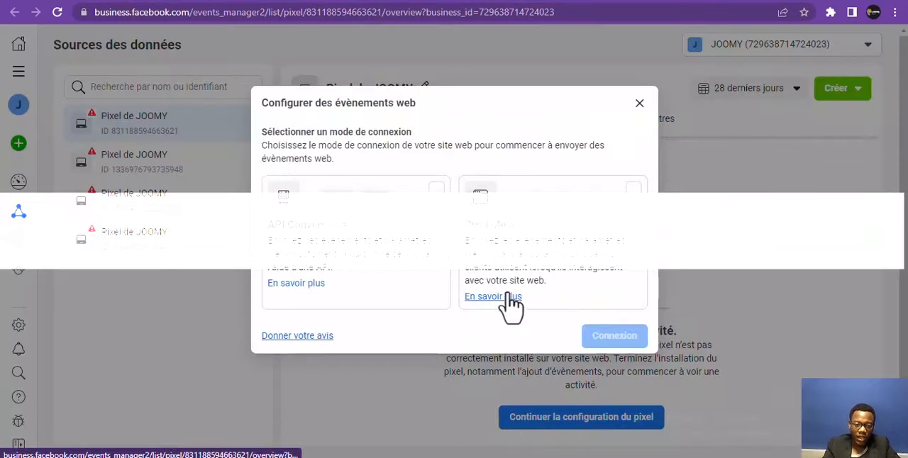
pyautogui.click(637, 203)
pyautogui.click(614, 337)
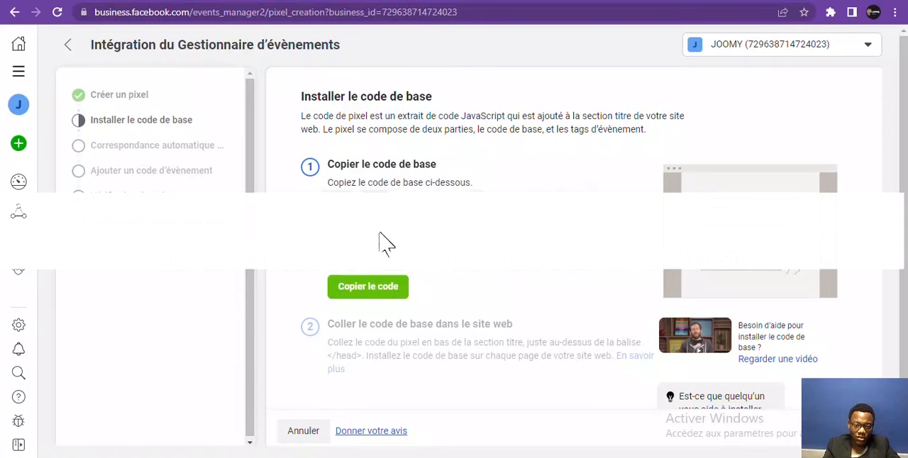
# Copy the base code of the pixel from the base code installation step
pyautogui.click(382, 290)
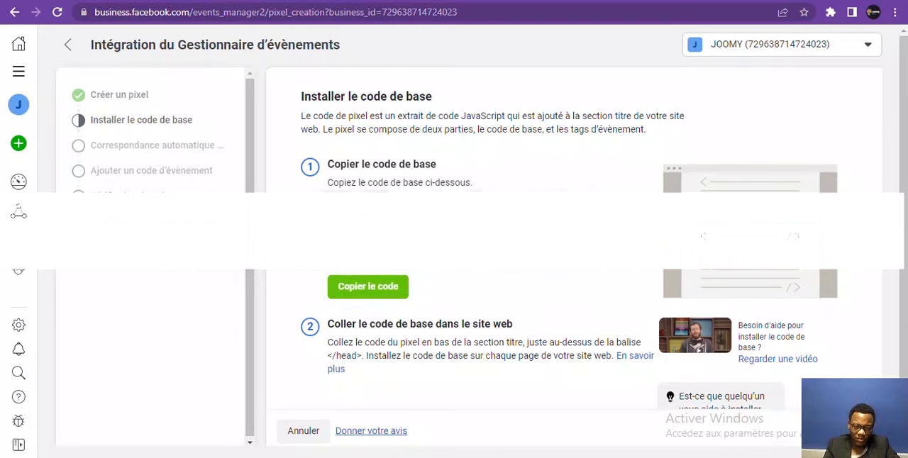
pyautogui.scroll(-1, 904, 138)
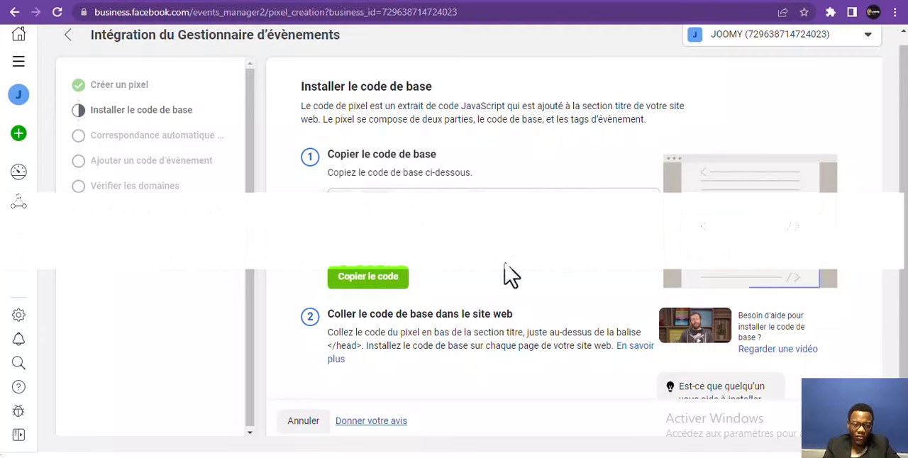
pyautogui.click(367, 280)
pyautogui.click(366, 277)
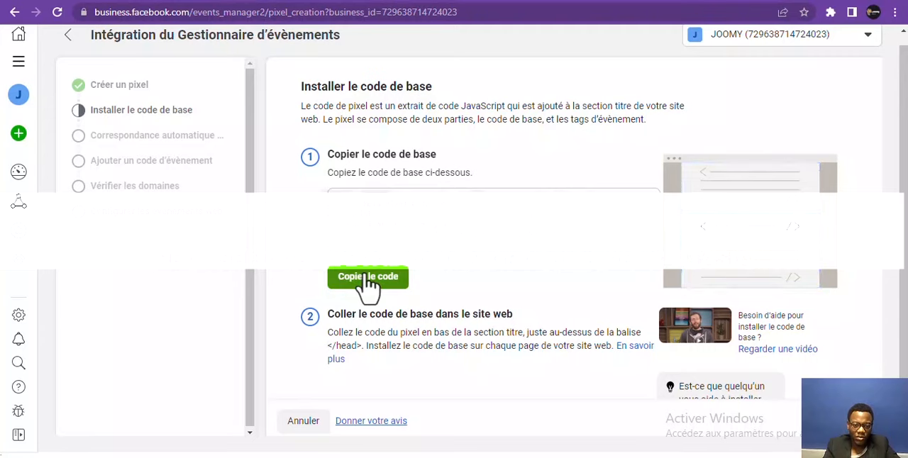
pyautogui.click(366, 277)
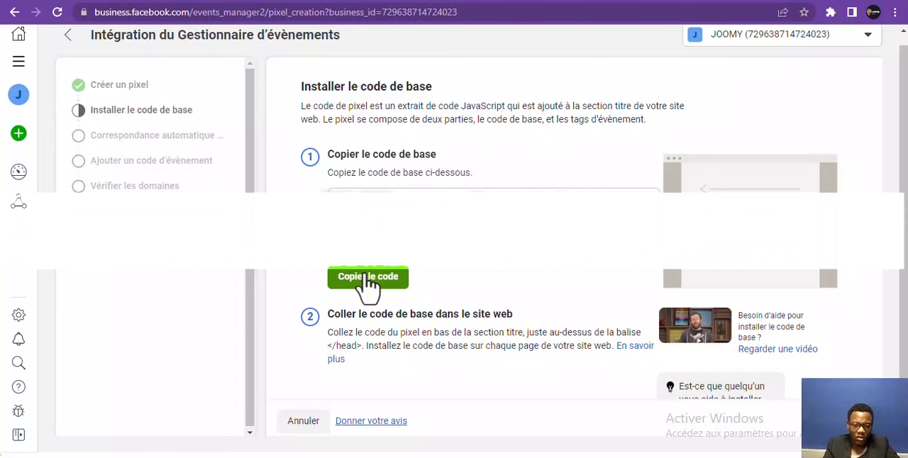
pyautogui.click(367, 278)
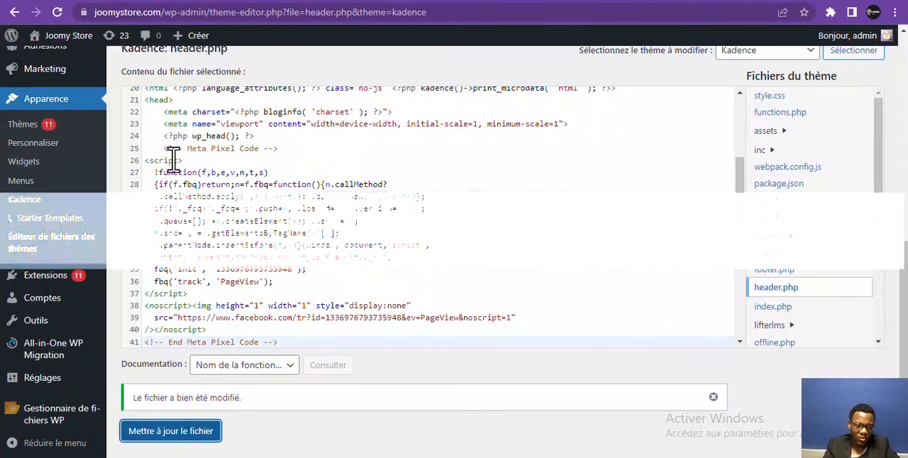
# Replace the existing Meta pixel code in the theme's header.php with the newly copied base code and update the file
pyautogui.moveTo(164, 146); pyautogui.dragTo(249, 294)
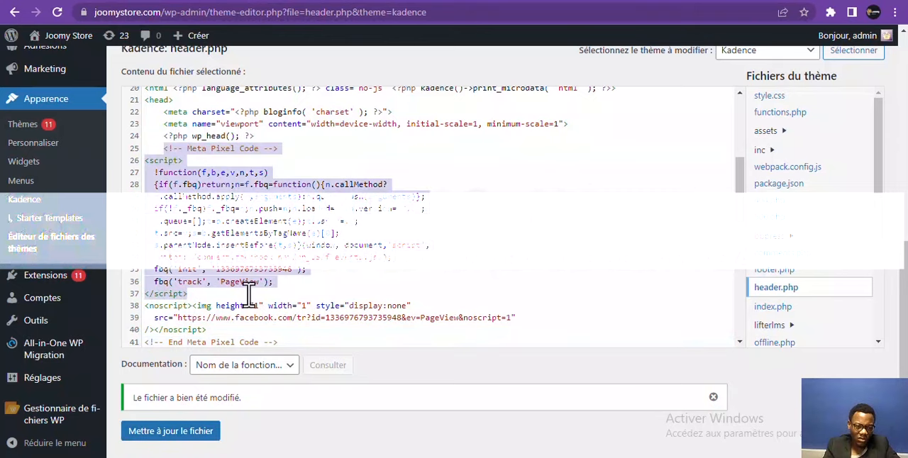
pyautogui.press('BackSpace')
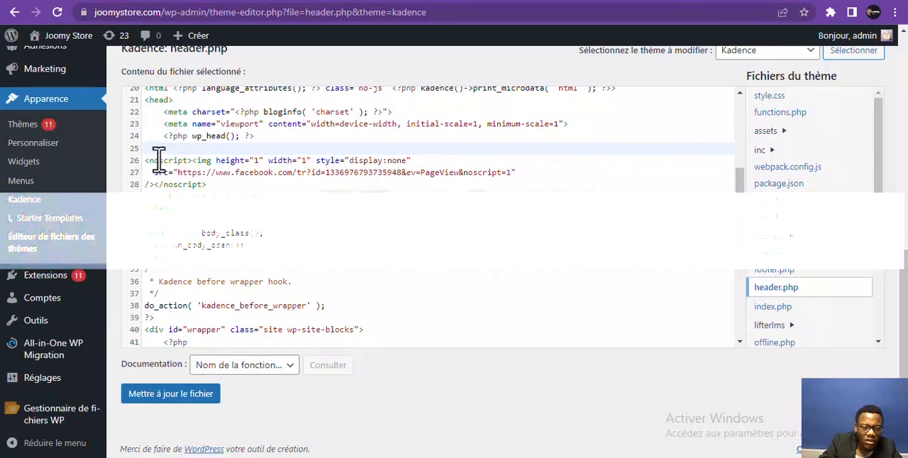
pyautogui.moveTo(162, 152); pyautogui.dragTo(291, 190)
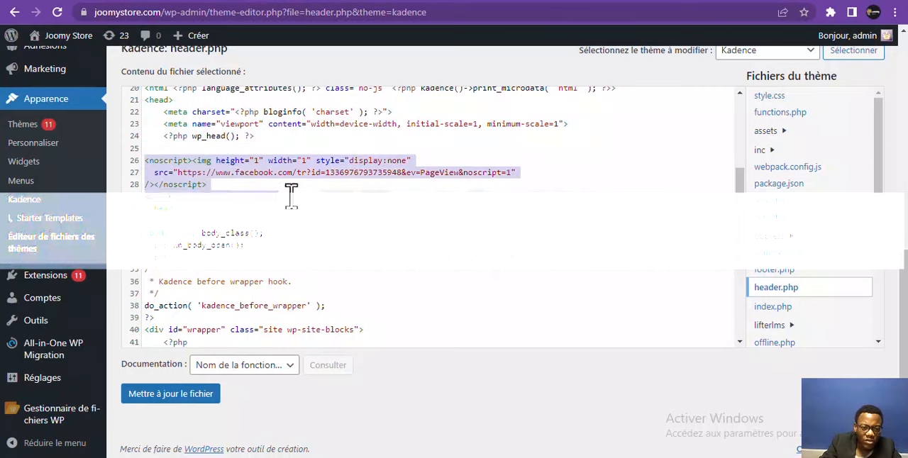
pyautogui.press('BackSpace')
pyautogui.hotkey('ctrl', 'v')
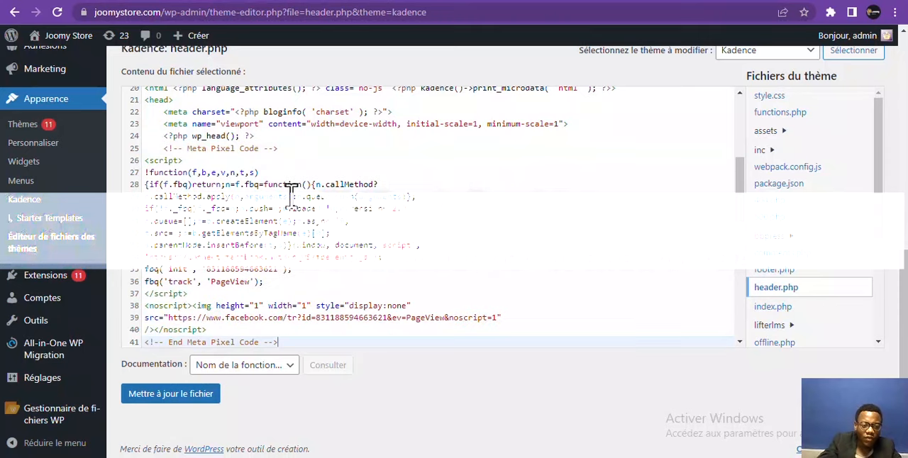
pyautogui.click(174, 397)
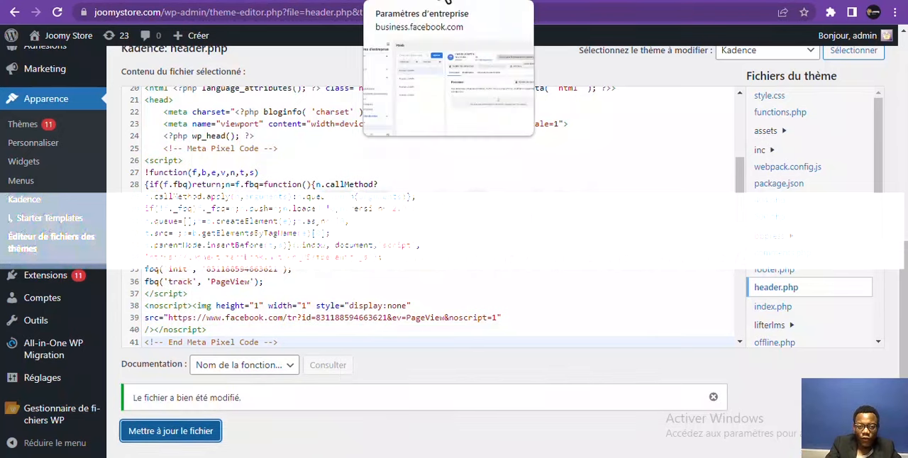
# Return to the pixel integration in the Events Manager, continue past the base code installation and enable advanced automatic matching
pyautogui.click(449, 2)
pyautogui.click(537, 1)
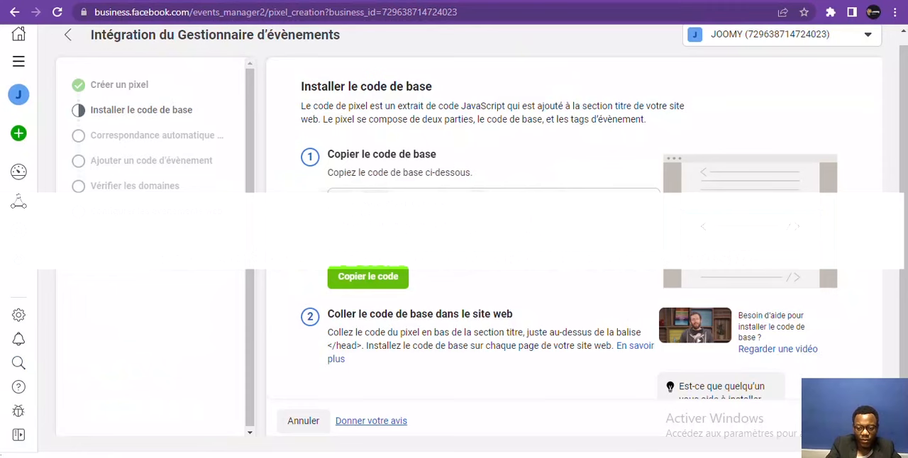
pyautogui.click(842, 421)
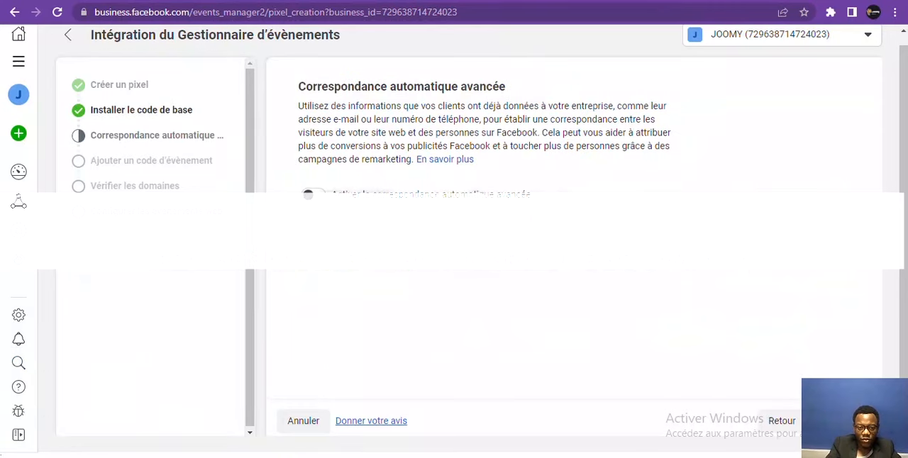
pyautogui.click(313, 198)
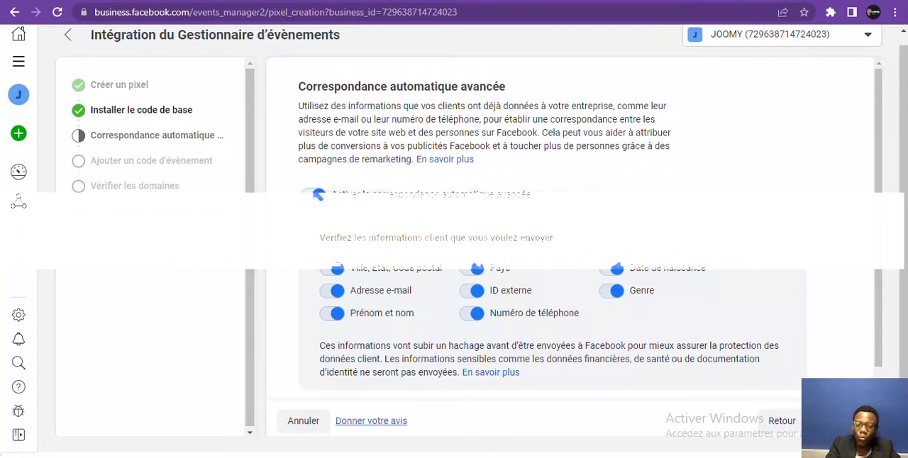
# Continue through the event code and domain verification steps to the web events configuration without setting up either
pyautogui.click(841, 421)
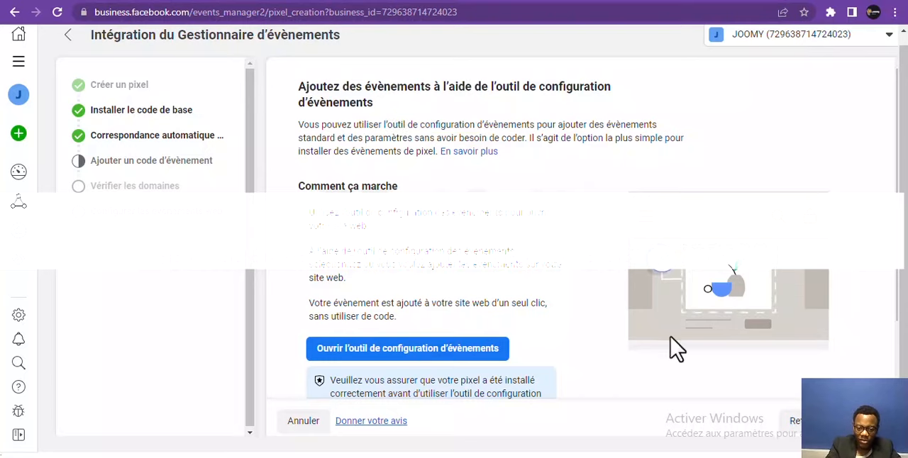
pyautogui.click(856, 421)
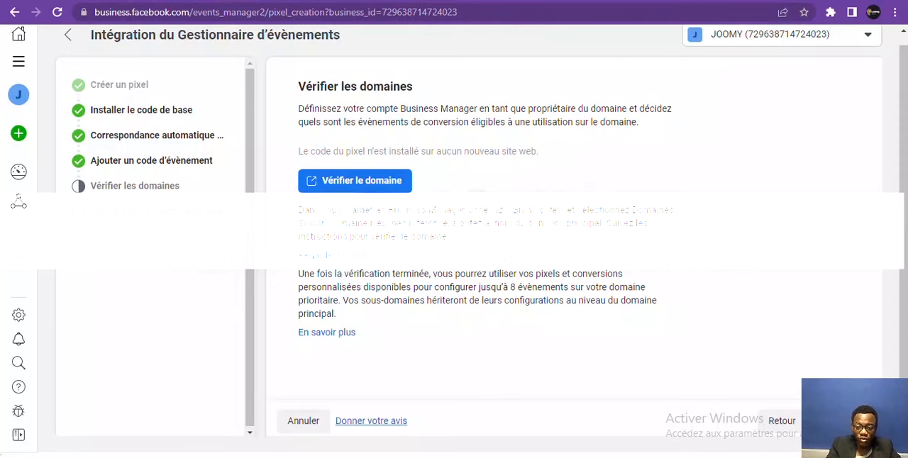
pyautogui.click(840, 422)
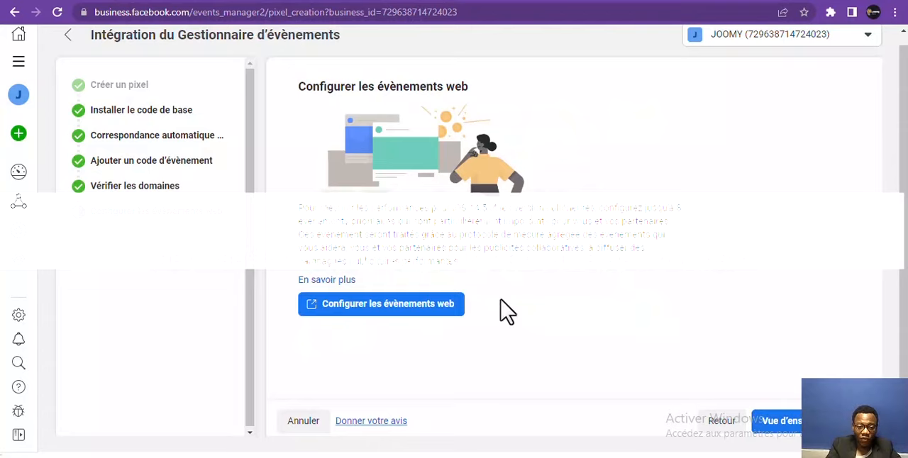
# Open the web events configuration and go through its three-page introduction to the end
pyautogui.click(432, 305)
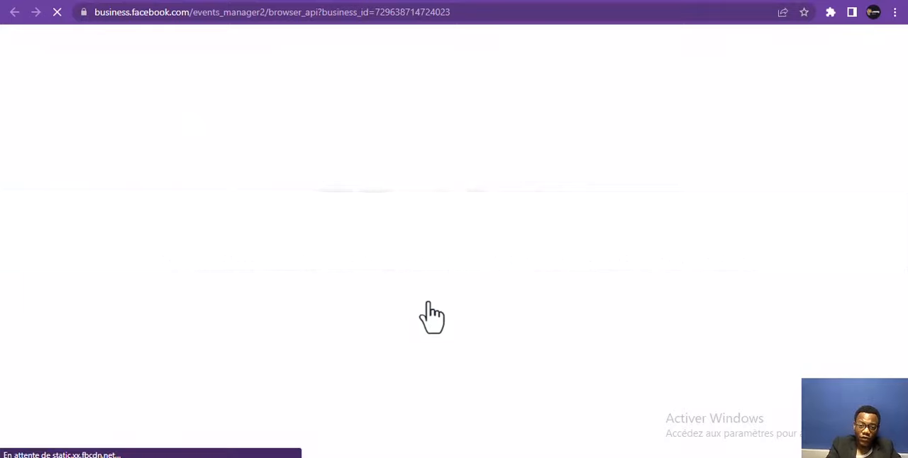
pyautogui.click(503, 1)
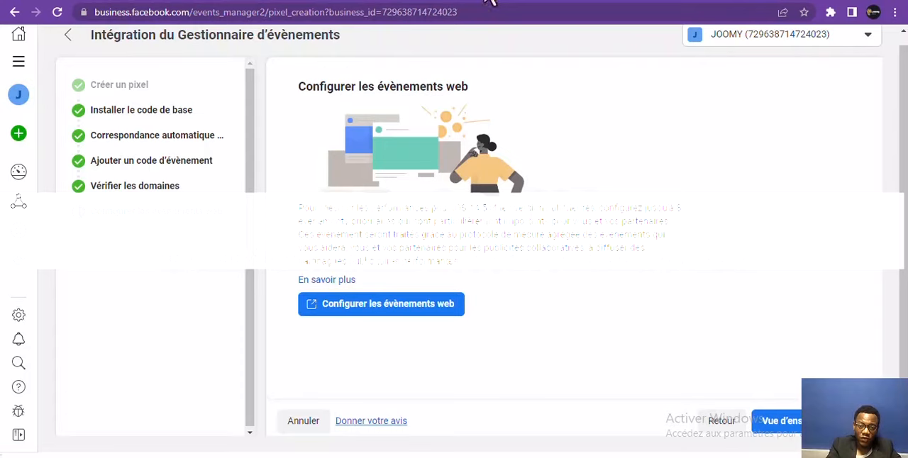
pyautogui.click(424, 306)
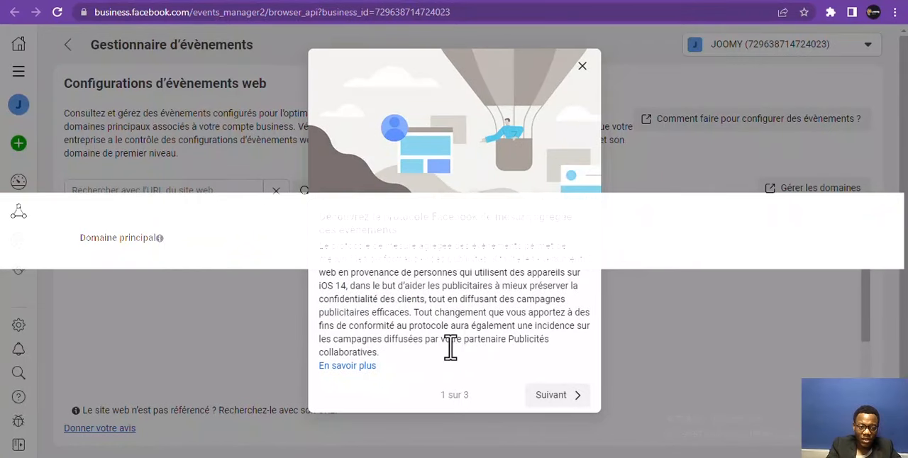
pyautogui.click(551, 397)
pyautogui.click(557, 417)
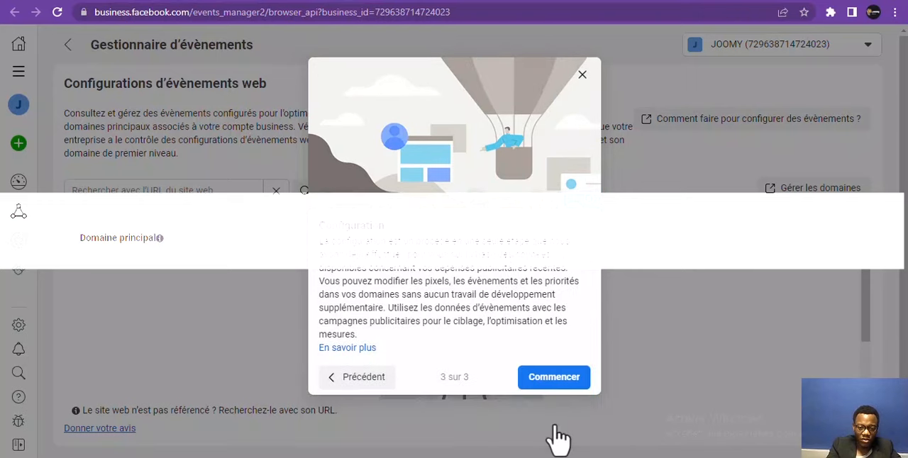
pyautogui.click(554, 383)
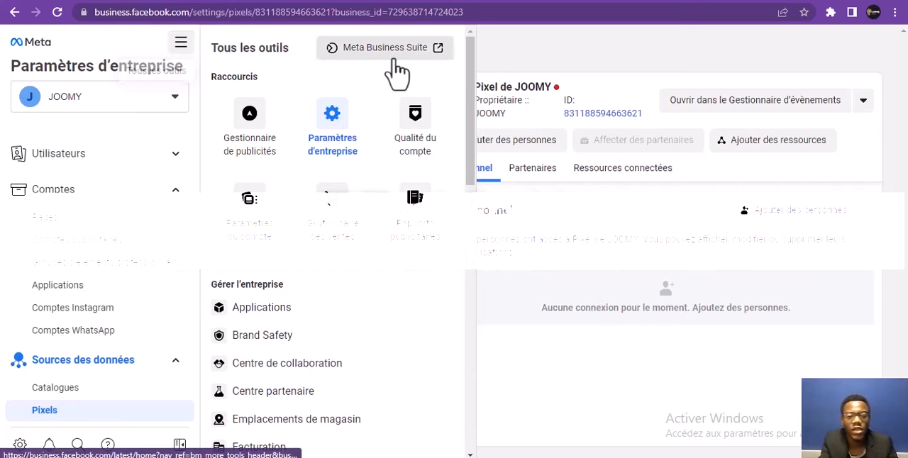
# Open the Audiences tool for the JOOMY business from the list of all tools
pyautogui.moveTo(473, 111); pyautogui.dragTo(468, 135)
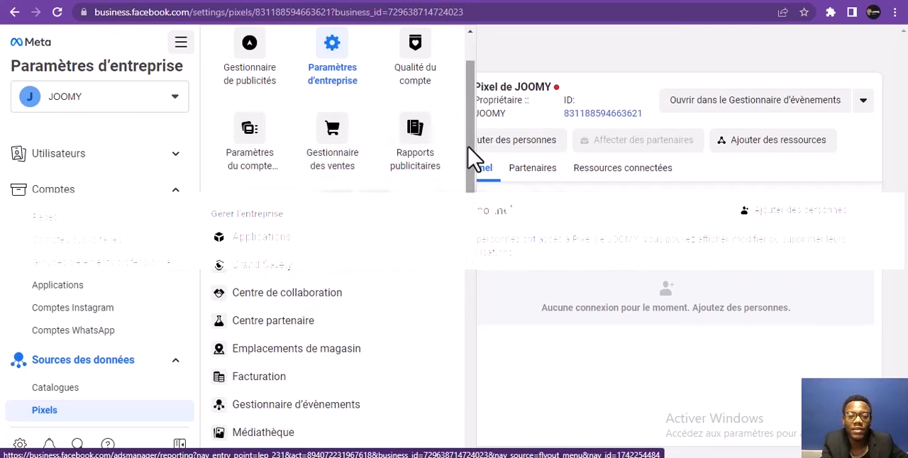
pyautogui.moveTo(473, 152); pyautogui.dragTo(466, 231)
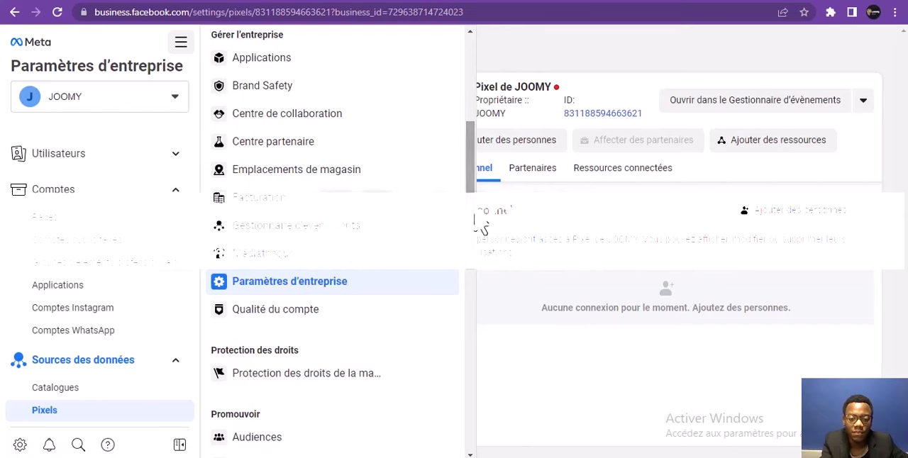
pyautogui.scroll(-1, 474, 248)
pyautogui.scroll(-1, 426, 277)
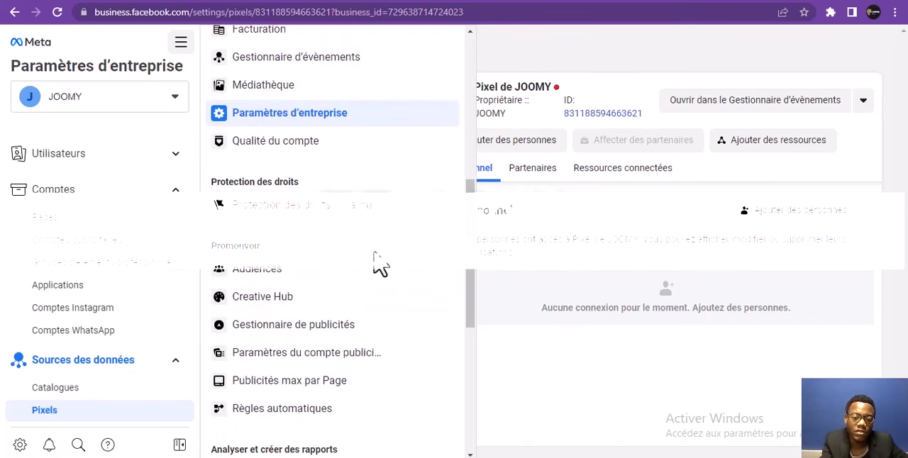
pyautogui.click(263, 279)
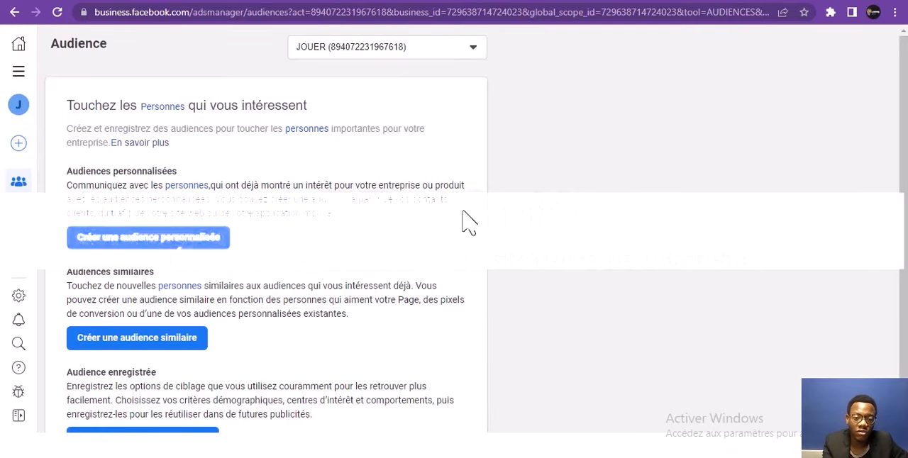
# Start a custom audience with the website as its source and dismiss the pixel connection setup
pyautogui.moveTo(902, 120); pyautogui.dragTo(892, 161)
pyautogui.moveTo(901, 197); pyautogui.dragTo(905, 54)
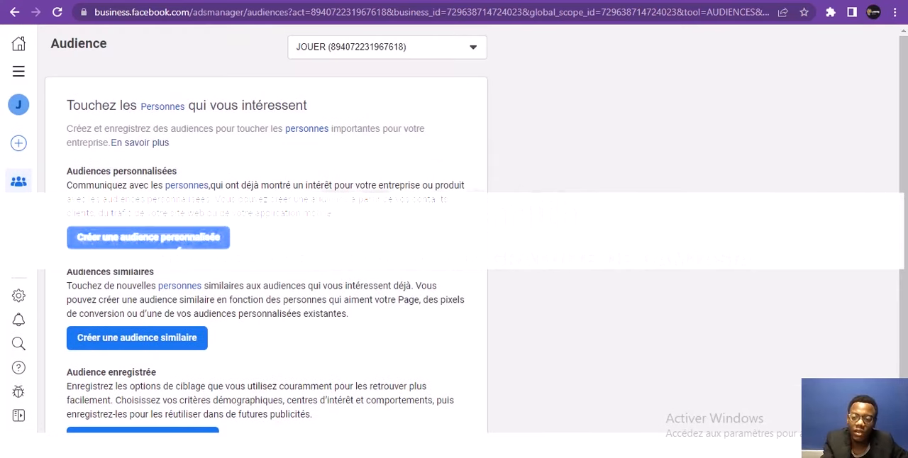
pyautogui.moveTo(905, 78)
pyautogui.mouseDown()
pyautogui.moveTo(904, 125)
pyautogui.moveTo(902, 81)
pyautogui.mouseUp()
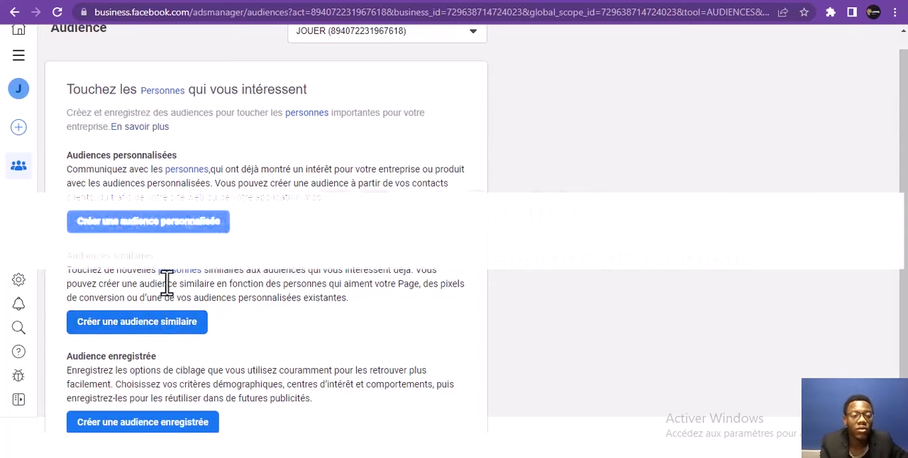
pyautogui.click(188, 225)
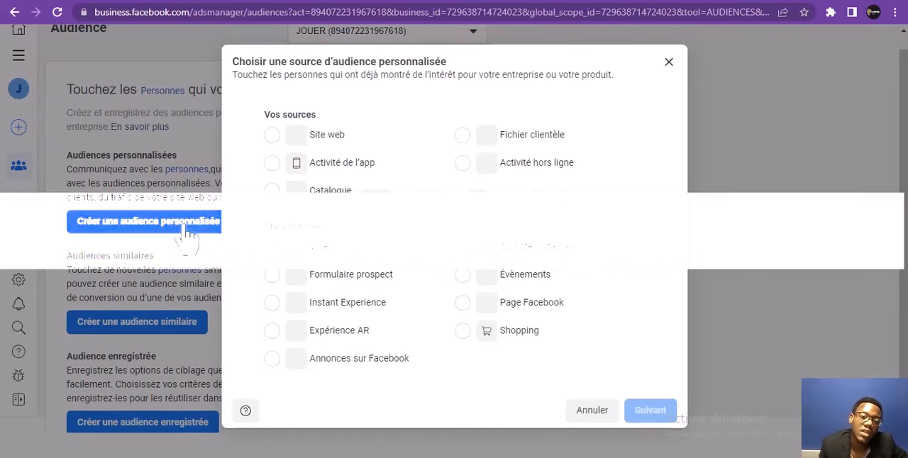
pyautogui.click(281, 143)
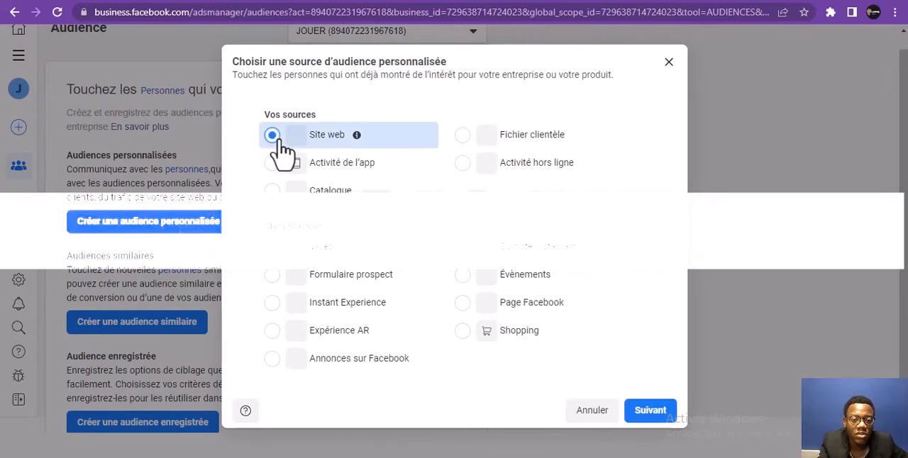
pyautogui.click(659, 412)
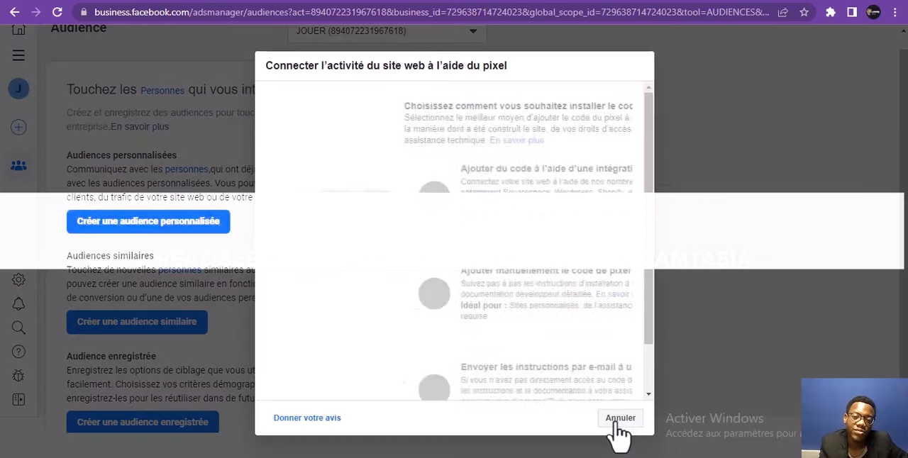
pyautogui.click(615, 430)
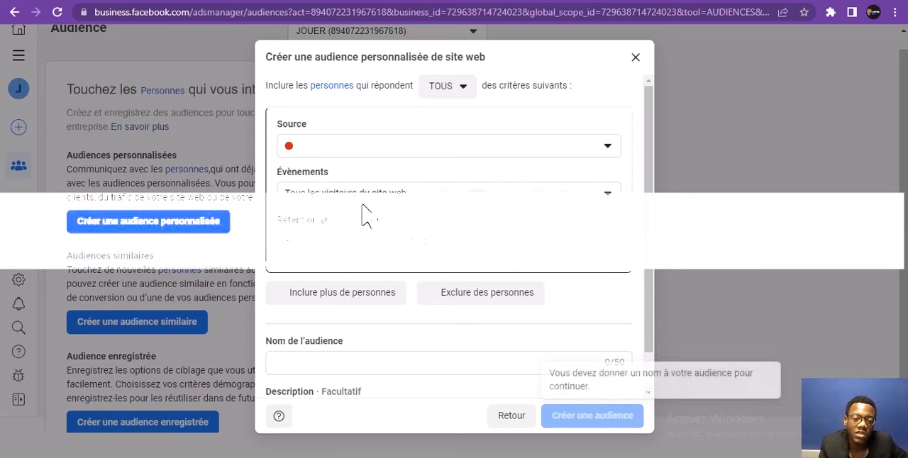
# Check the source choices and the remaining fields of the website custom audience form
pyautogui.click(365, 149)
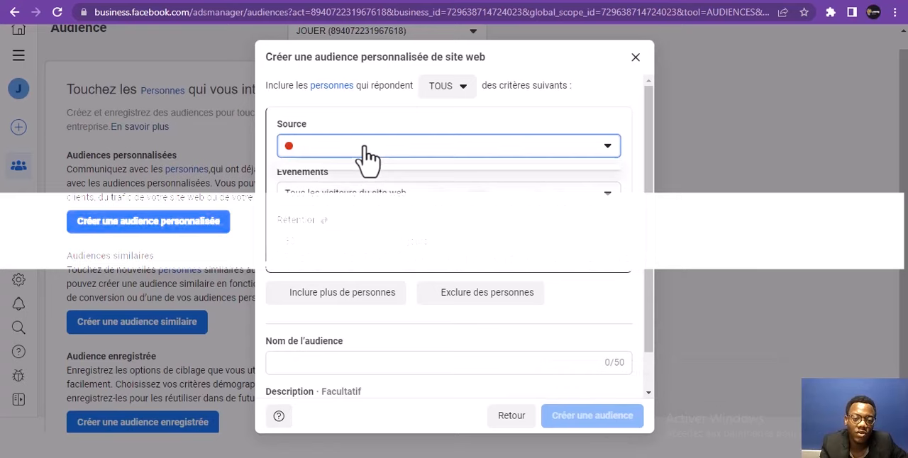
pyautogui.click(602, 149)
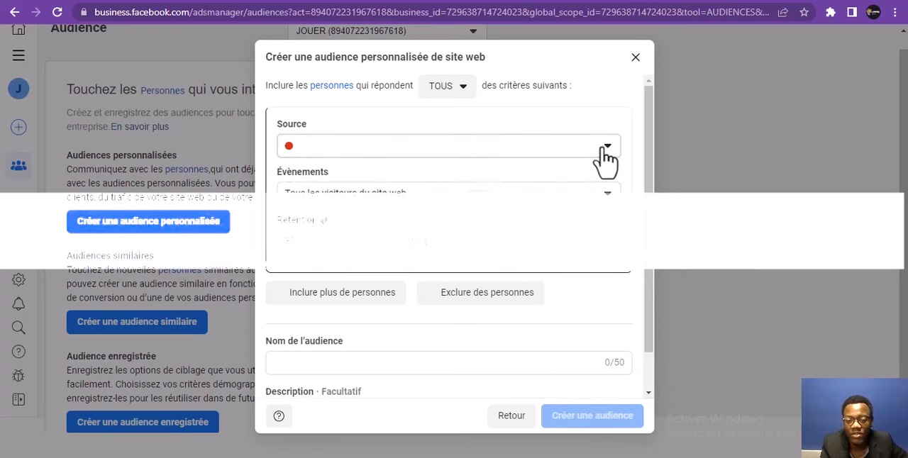
pyautogui.click(604, 149)
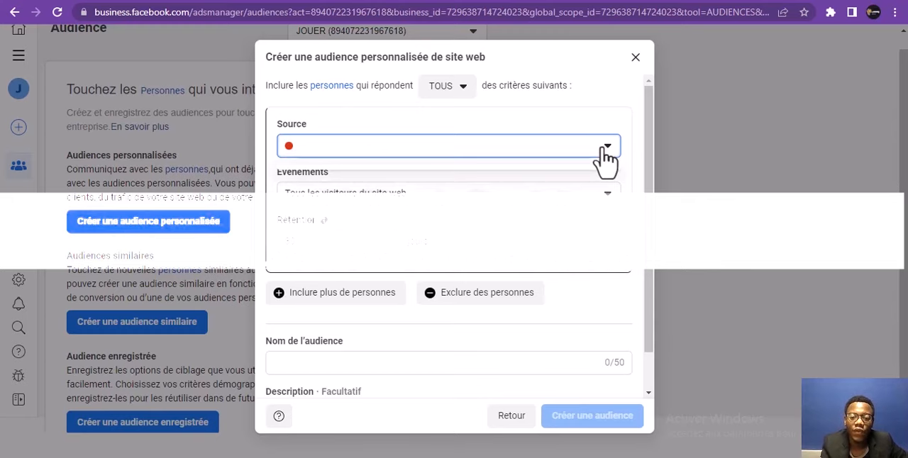
pyautogui.click(605, 149)
pyautogui.moveTo(650, 141); pyautogui.dragTo(648, 222)
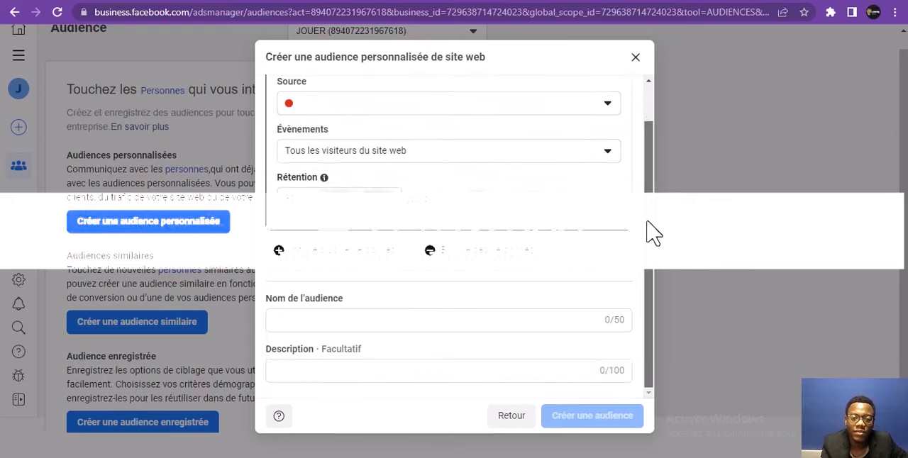
pyautogui.scroll(1, 649, 233)
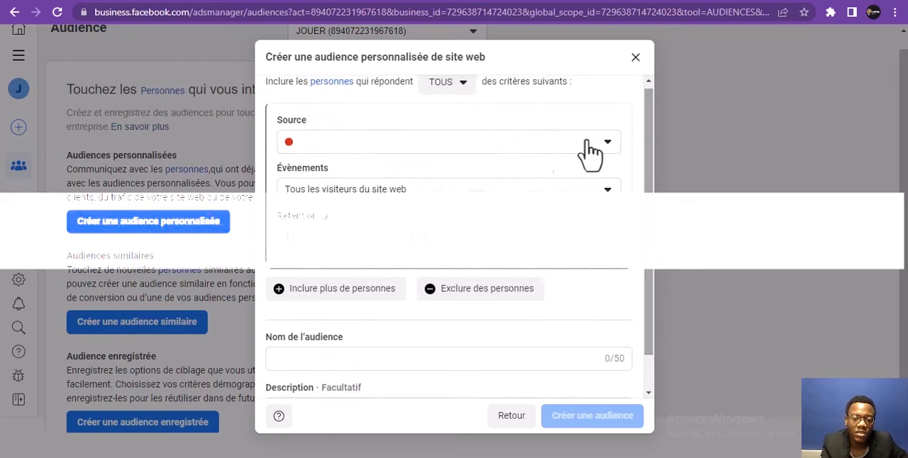
pyautogui.click(460, 150)
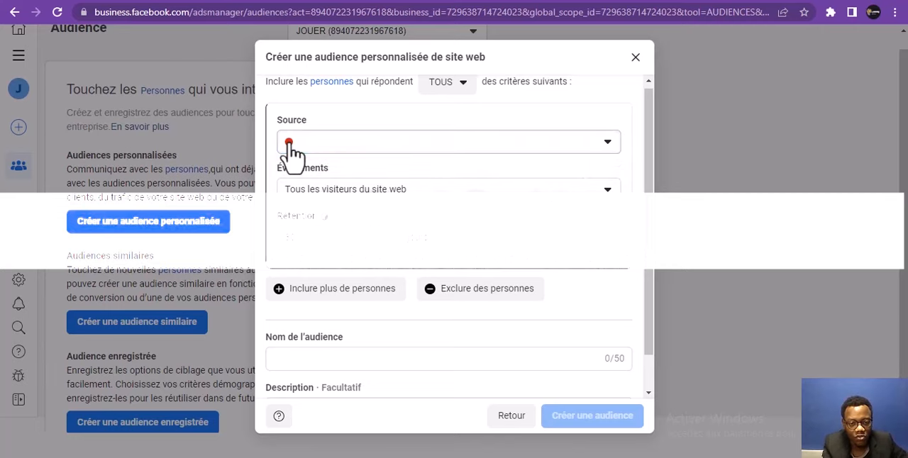
# Set the audience's event to "Personnes ayant consulté des pages web spécifiques" and activate its URL value field
pyautogui.click(305, 202)
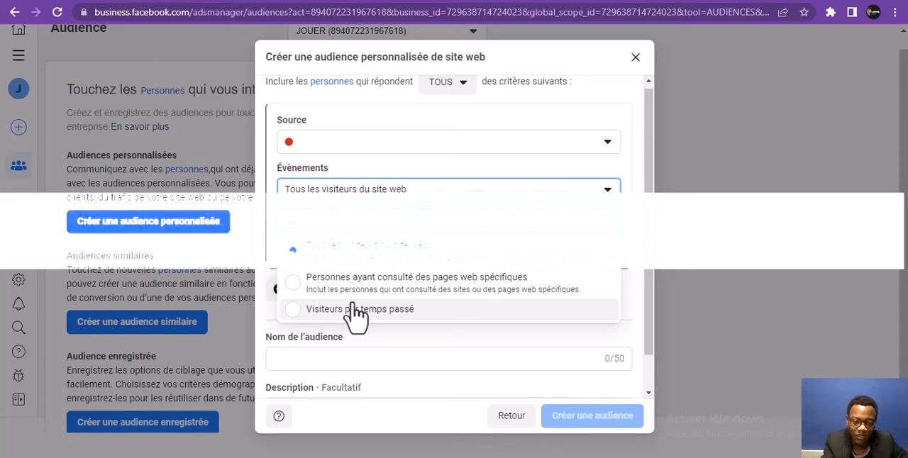
pyautogui.click(408, 284)
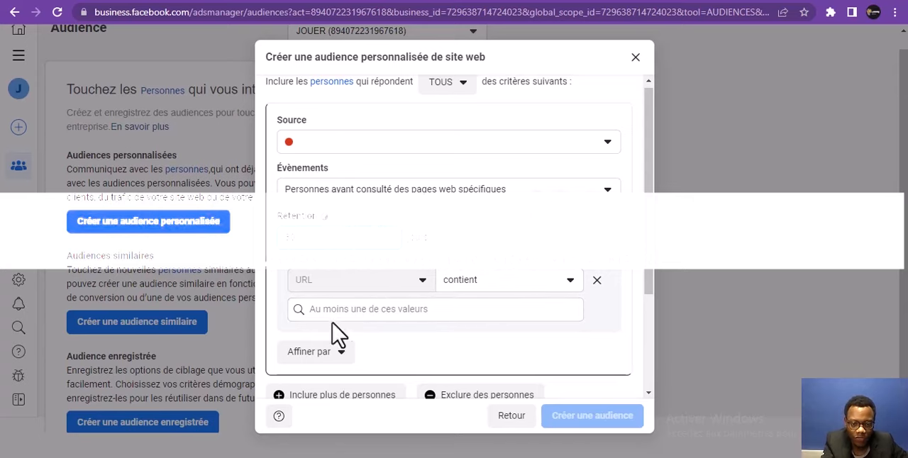
pyautogui.click(350, 312)
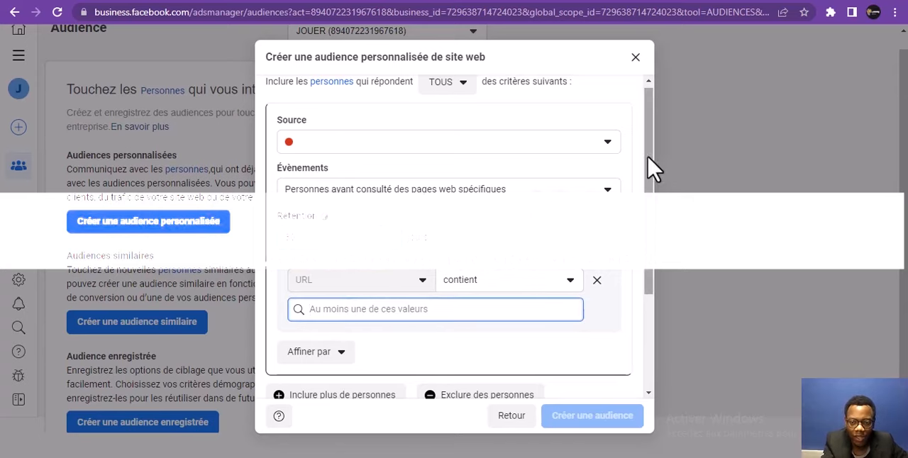
# Name the custom audience "ACHAT DE JOUET"
pyautogui.moveTo(649, 158); pyautogui.dragTo(663, 263)
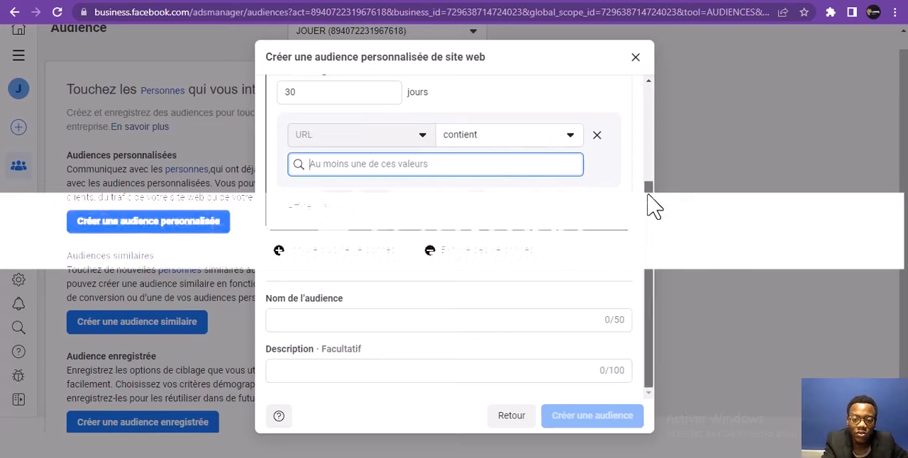
pyautogui.click(404, 318)
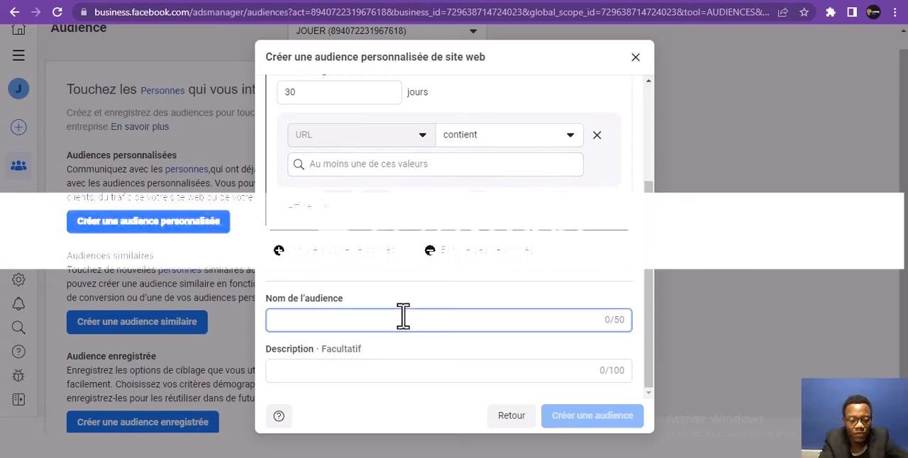
pyautogui.write('Q')
pyautogui.press('BackSpace')
pyautogui.write('A')
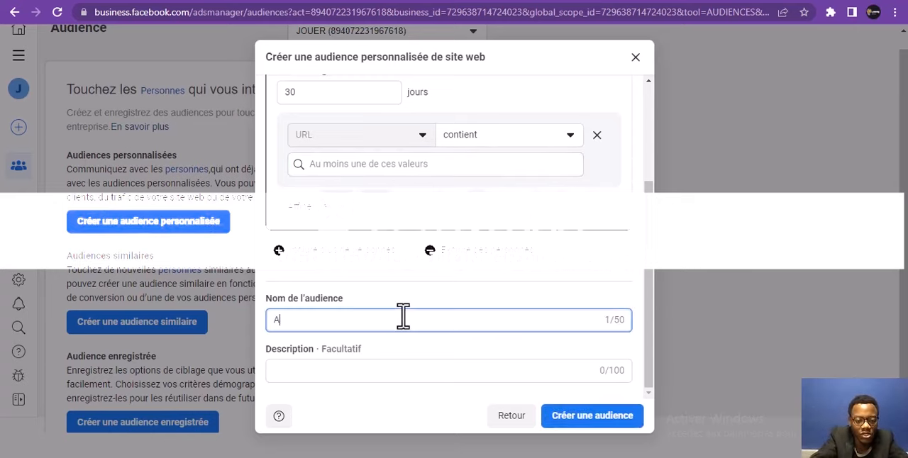
pyautogui.write('CHAT')
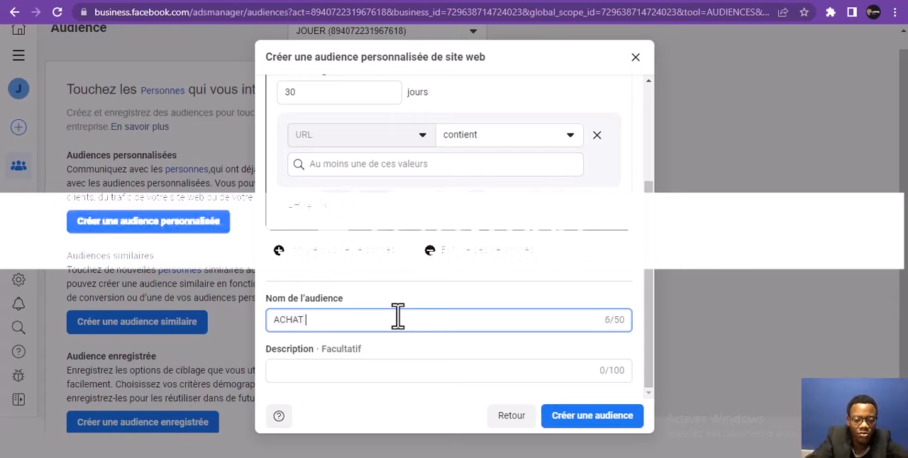
pyautogui.write(' DE J')
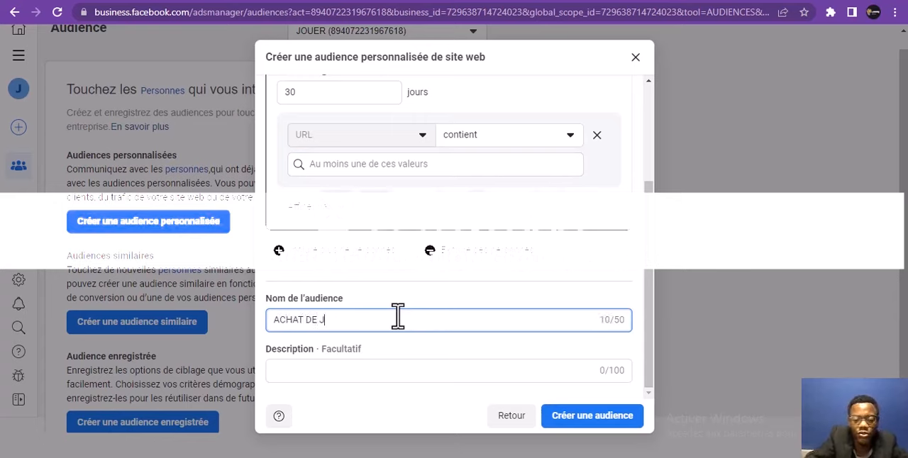
pyautogui.write('OUE')
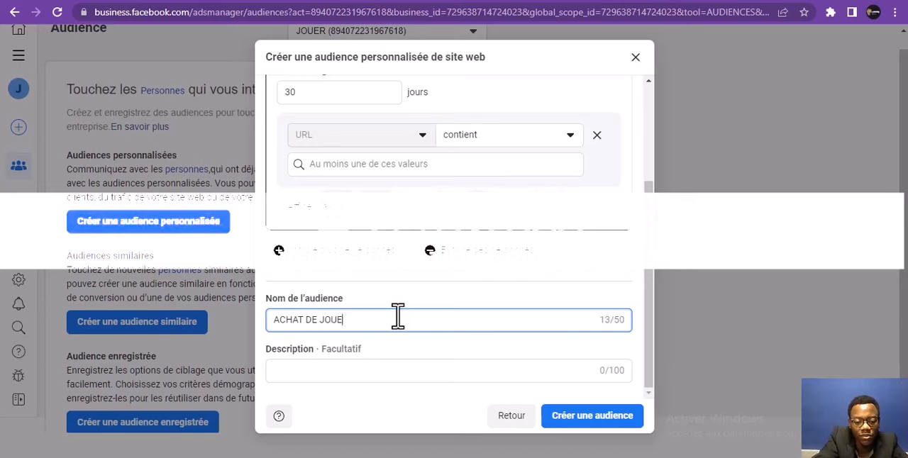
pyautogui.write('T')
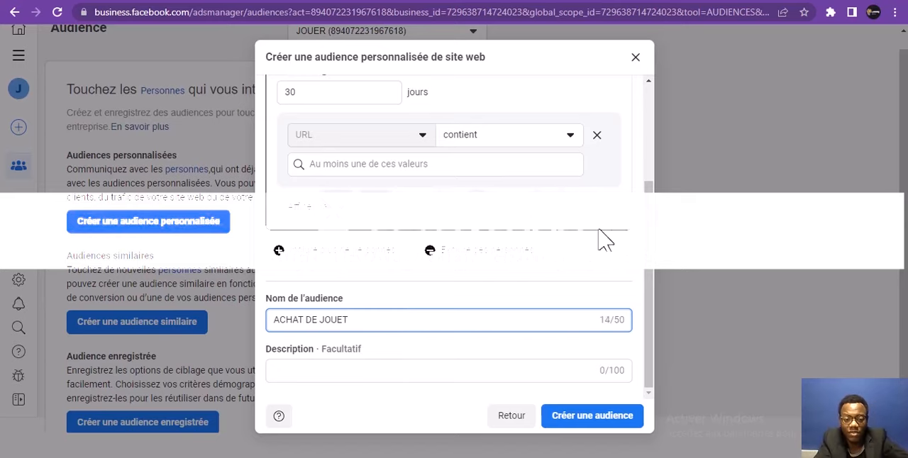
# Review the custom audience's source, event, retention and URL criteria
pyautogui.click(654, 224)
pyautogui.moveTo(653, 221); pyautogui.dragTo(645, 168)
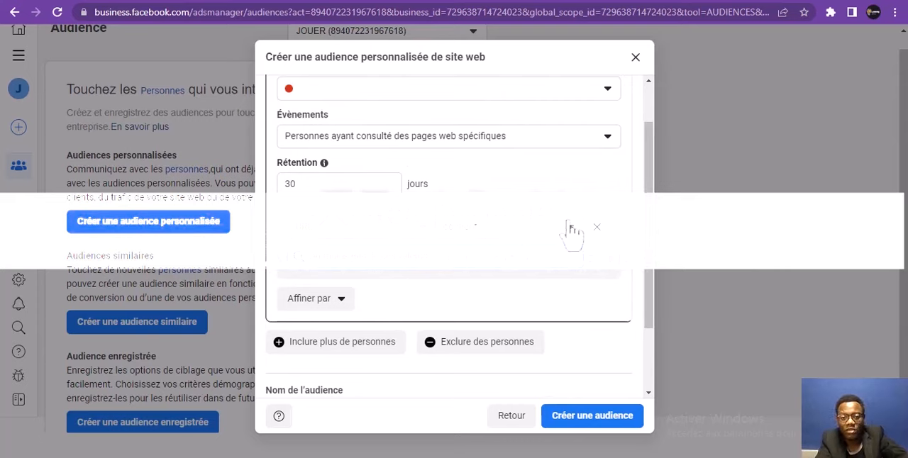
pyautogui.moveTo(649, 182); pyautogui.dragTo(642, 113)
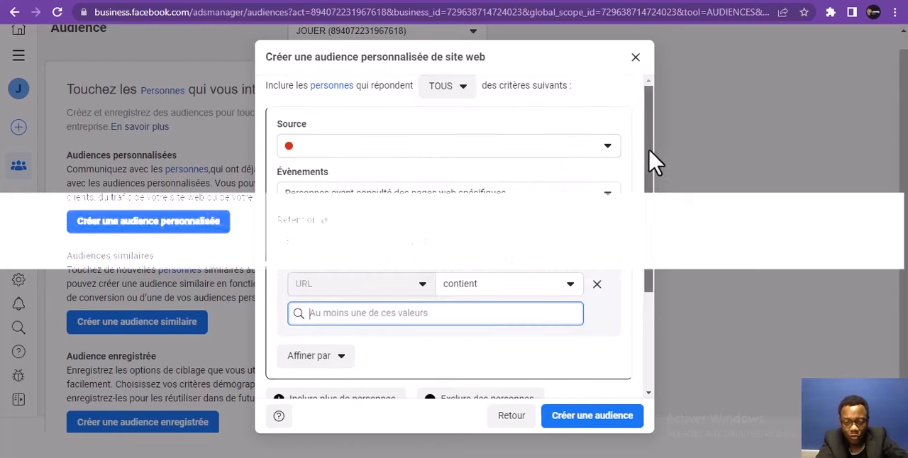
pyautogui.moveTo(653, 163); pyautogui.dragTo(644, 269)
pyautogui.moveTo(650, 225); pyautogui.dragTo(642, 127)
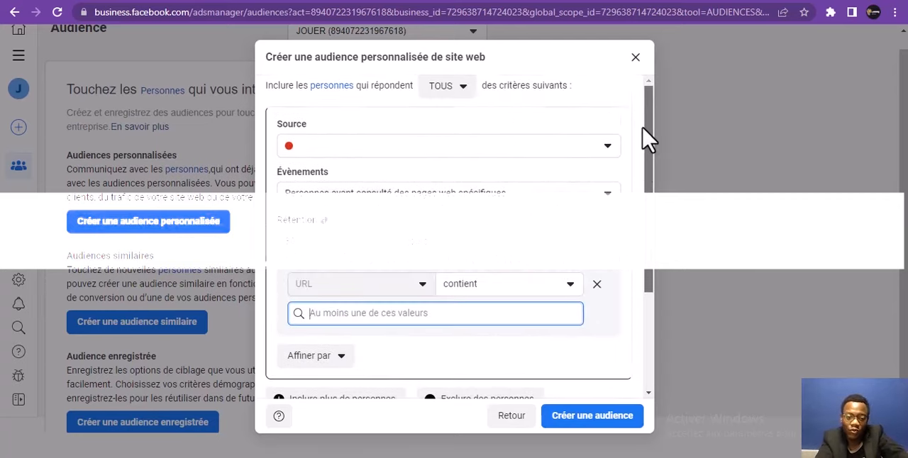
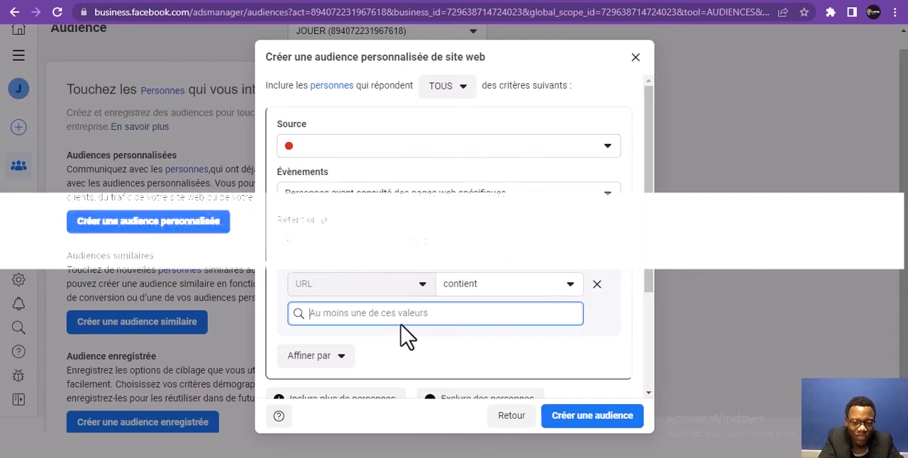
# Add an exclusion group with the event "Personnes ayant consulté des pages web spécifiques" and activate its URL value field
pyautogui.moveTo(648, 179); pyautogui.dragTo(637, 252)
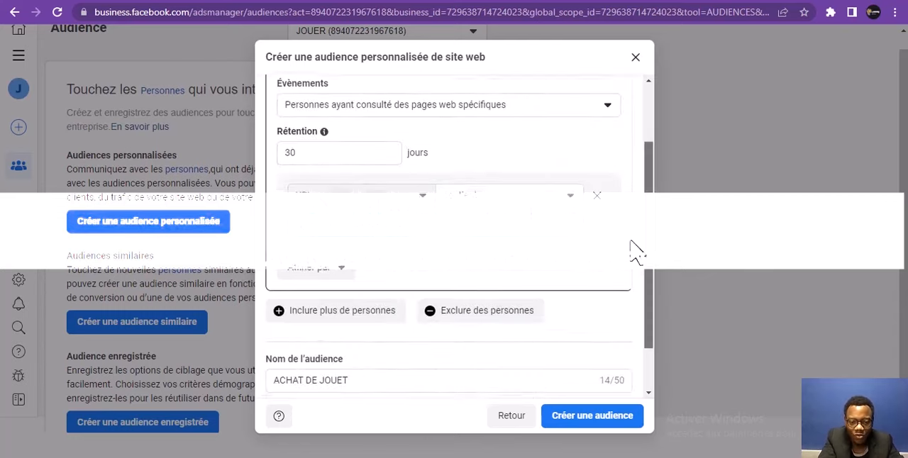
pyautogui.scroll(-2, 636, 252)
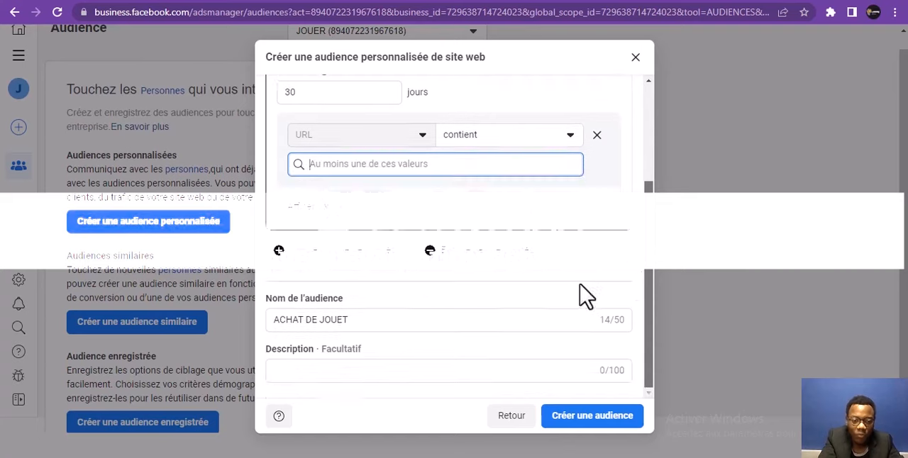
pyautogui.click(438, 256)
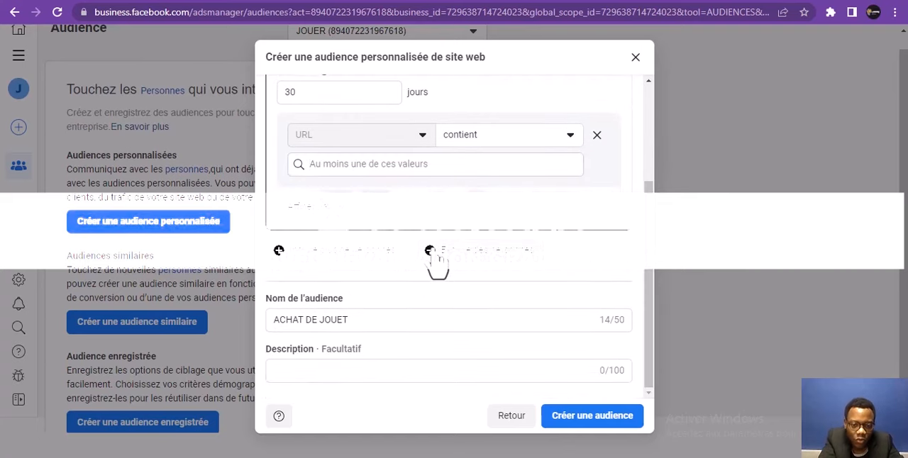
pyautogui.click(415, 165)
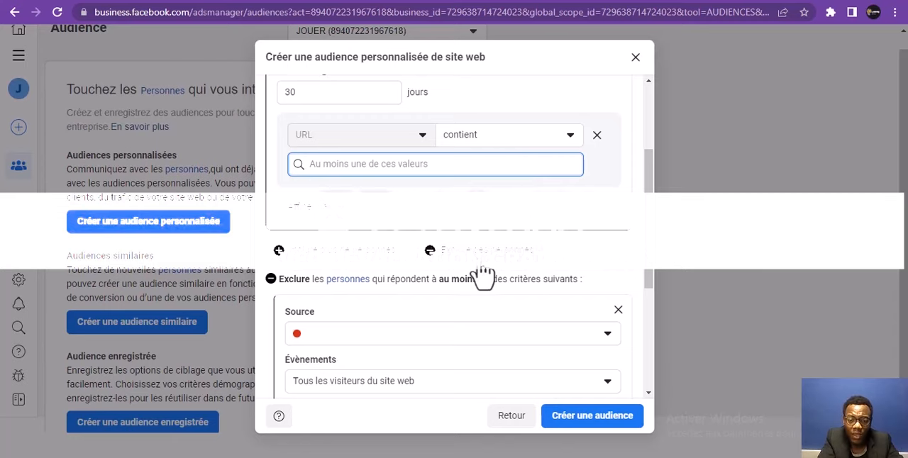
pyautogui.scroll(-3, 647, 234)
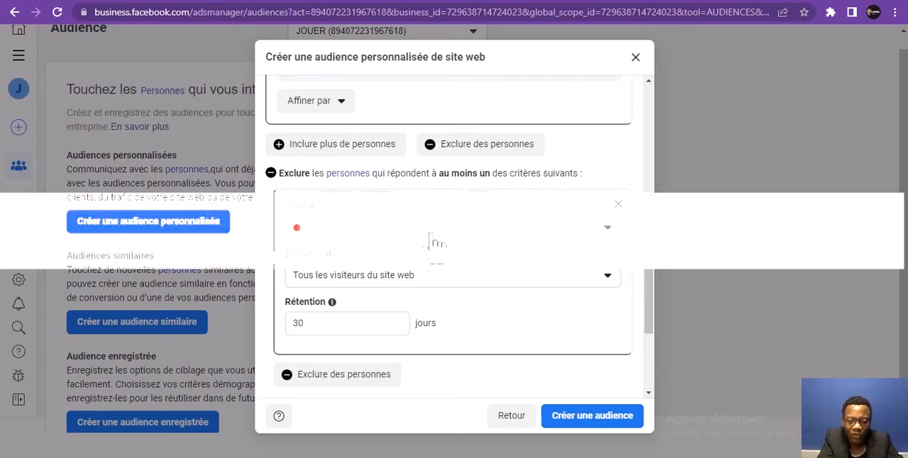
pyautogui.click(410, 289)
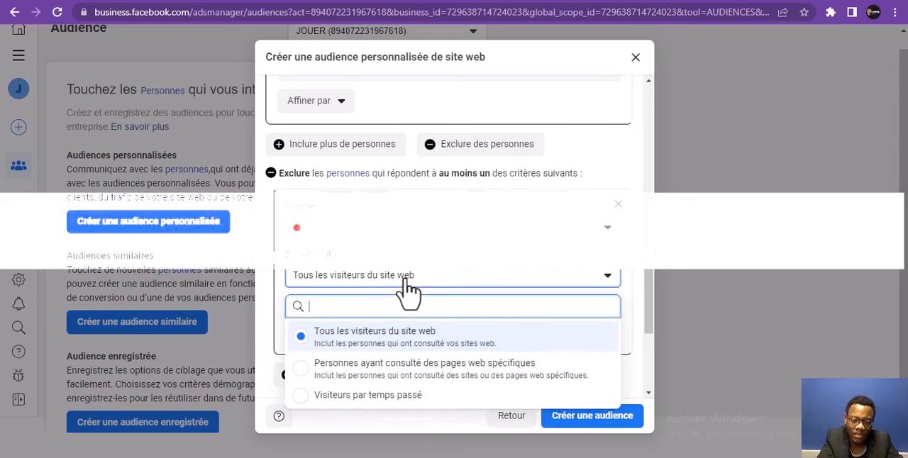
pyautogui.click(362, 375)
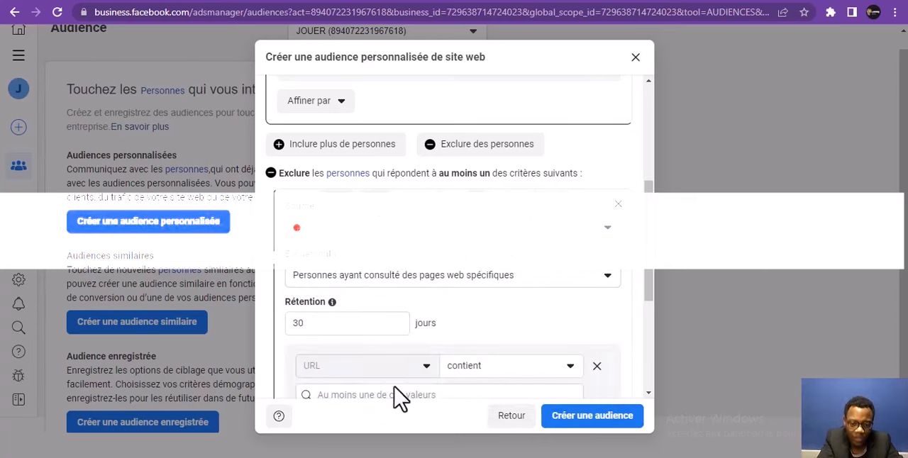
pyautogui.click(396, 397)
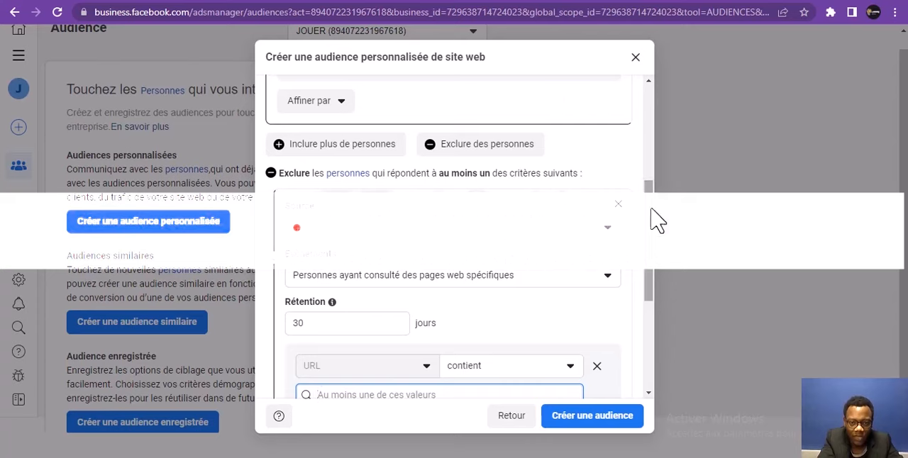
# Review the inclusion and exclusion criteria, name and description fields of the website custom audience
pyautogui.moveTo(650, 213); pyautogui.dragTo(651, 142)
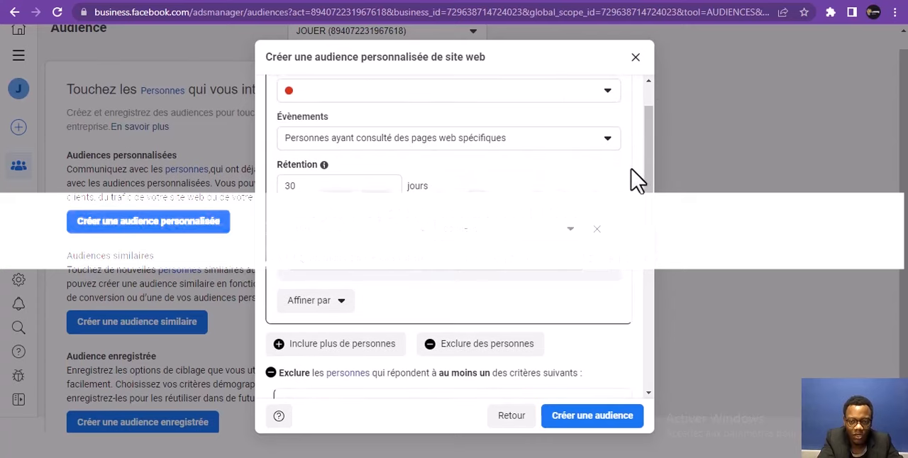
pyautogui.moveTo(644, 179); pyautogui.dragTo(603, 351)
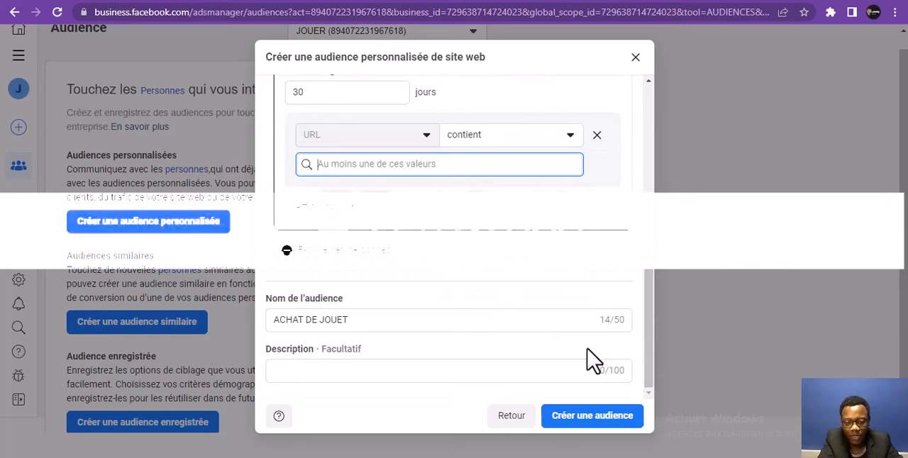
pyautogui.moveTo(659, 287); pyautogui.dragTo(643, 97)
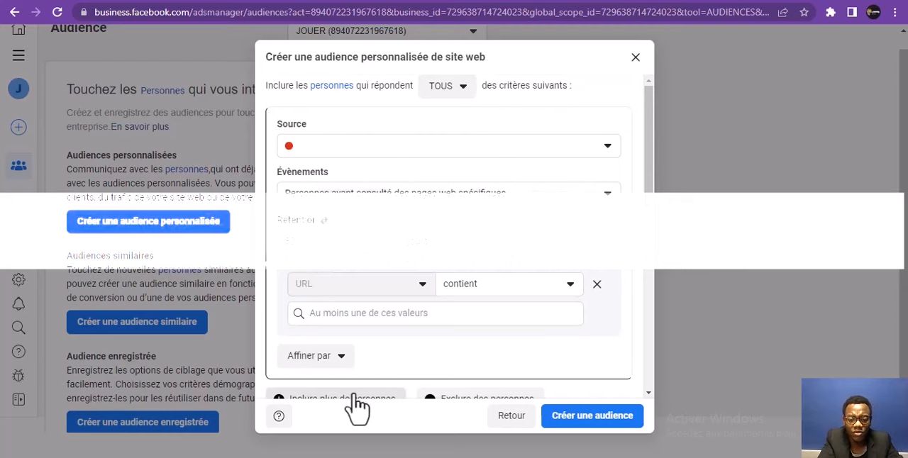
# Restart the custom audience with "Site web" as source and set its event to "Personnes ayant consulté des pages web spécifiques"
pyautogui.click(511, 417)
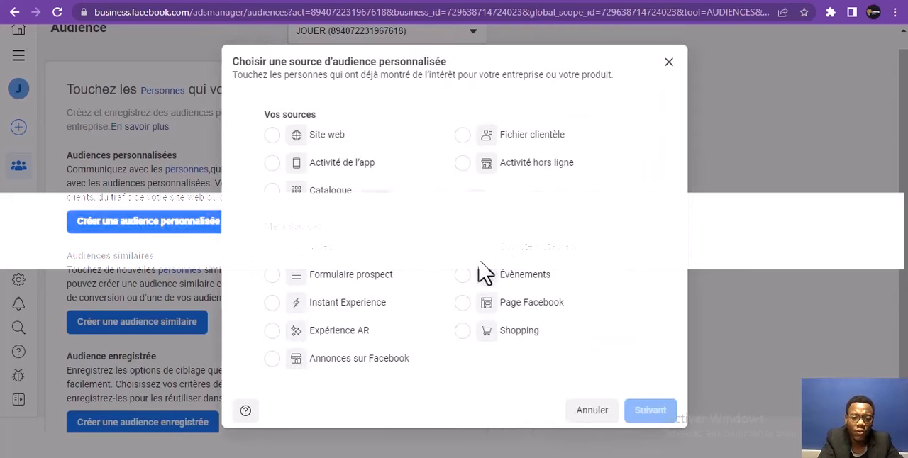
pyautogui.click(275, 138)
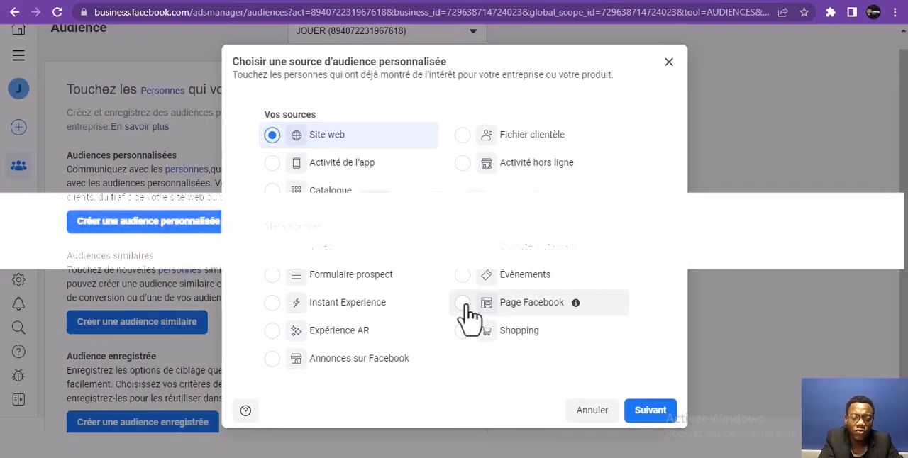
pyautogui.click(646, 412)
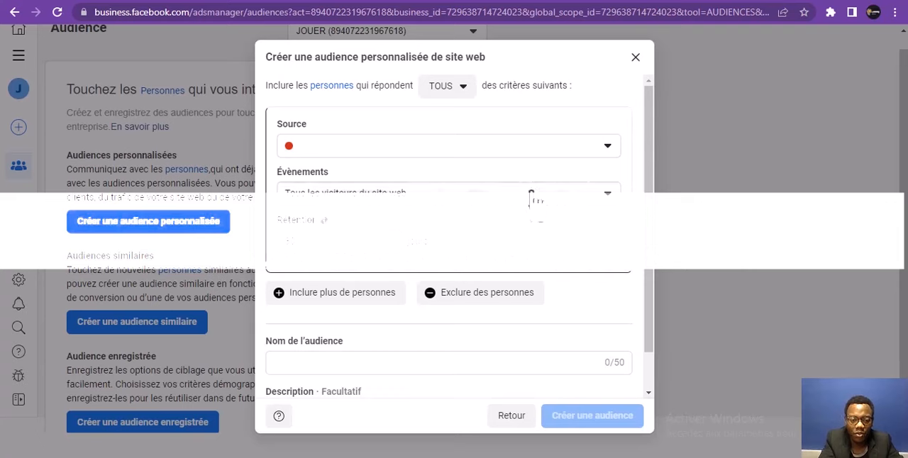
pyautogui.click(472, 198)
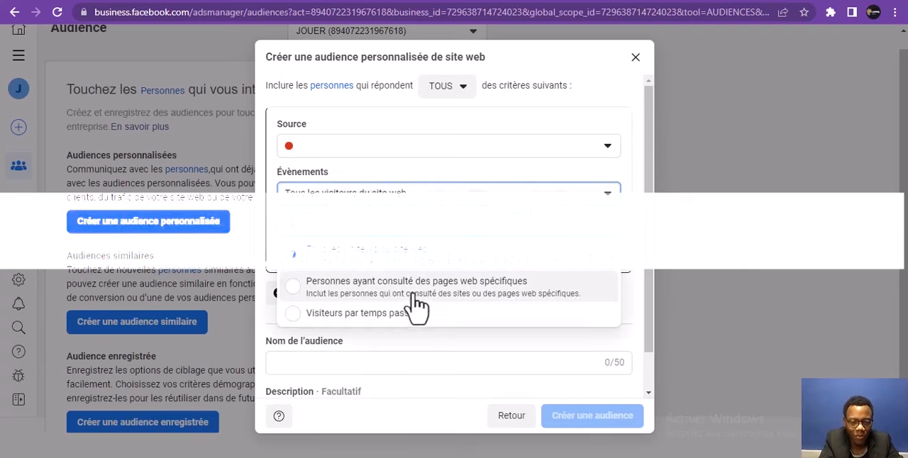
pyautogui.click(418, 287)
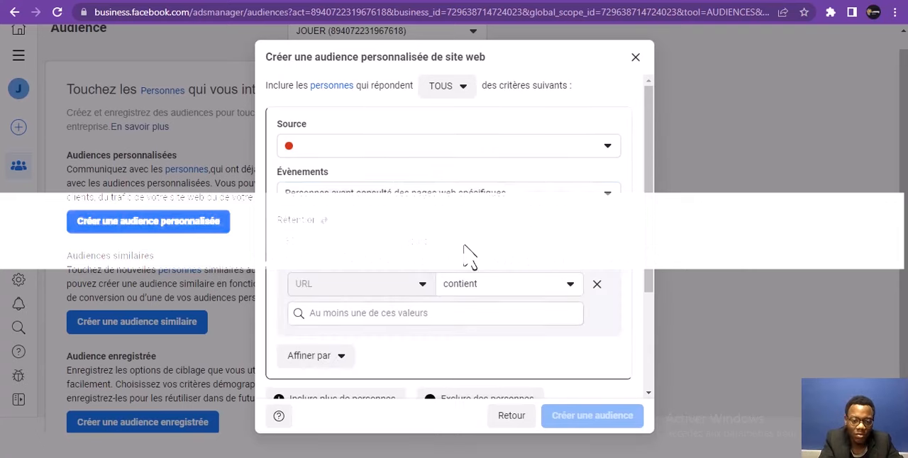
# Name the custom audience "ACHAT JOUET" and create it
pyautogui.moveTo(646, 128); pyautogui.dragTo(601, 288)
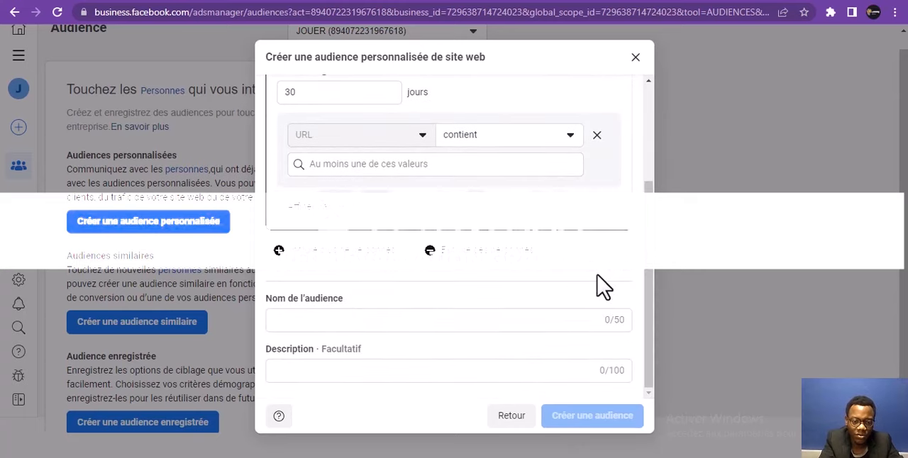
pyautogui.click(344, 321)
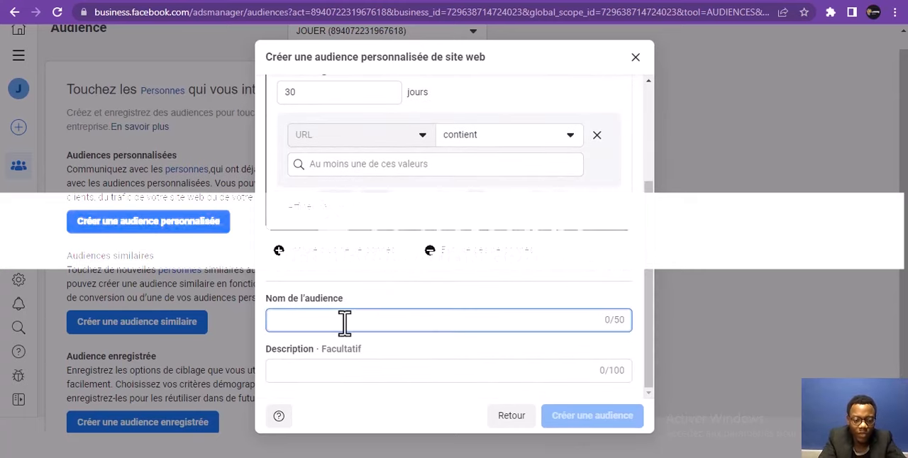
pyautogui.write('AV')
pyautogui.press('BackSpace')
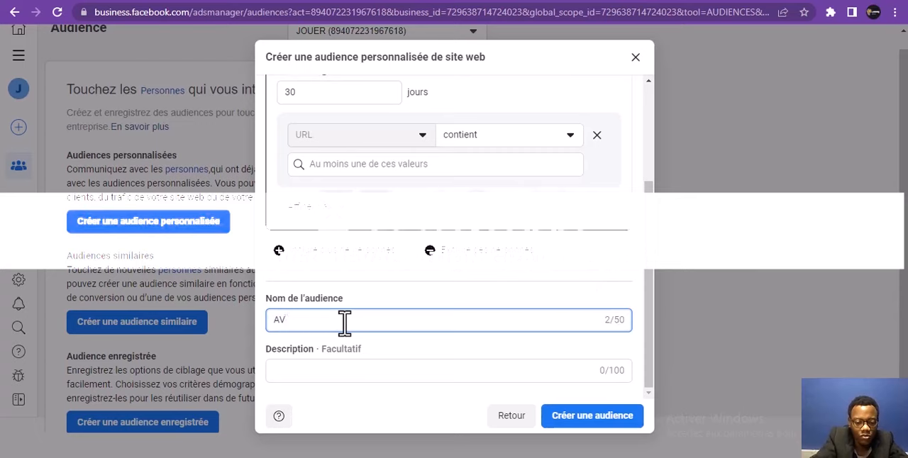
pyautogui.write('CHAT')
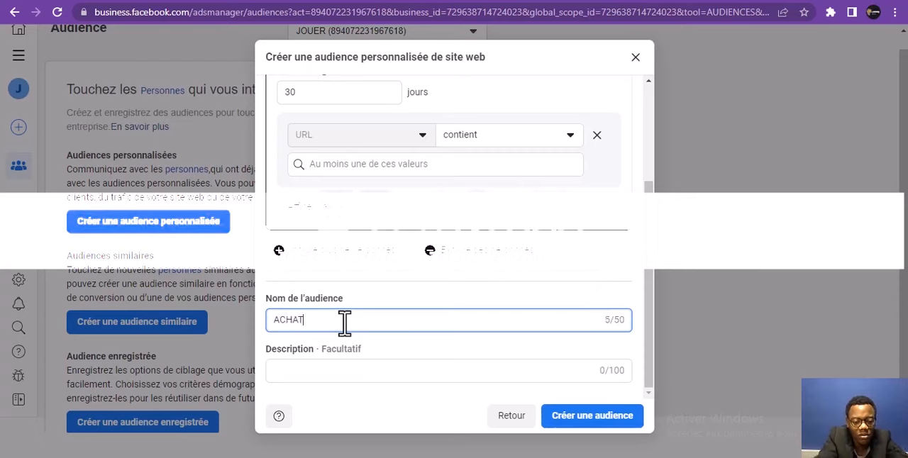
pyautogui.write(' JOUEY')
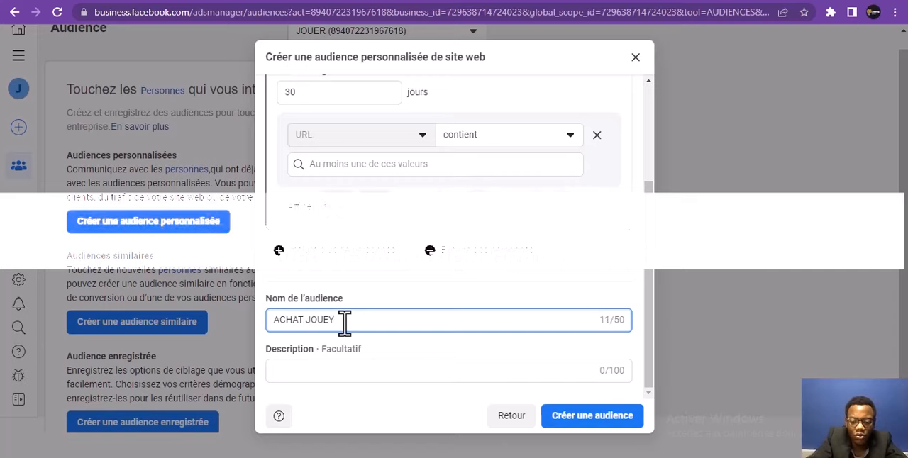
pyautogui.press('BackSpace')
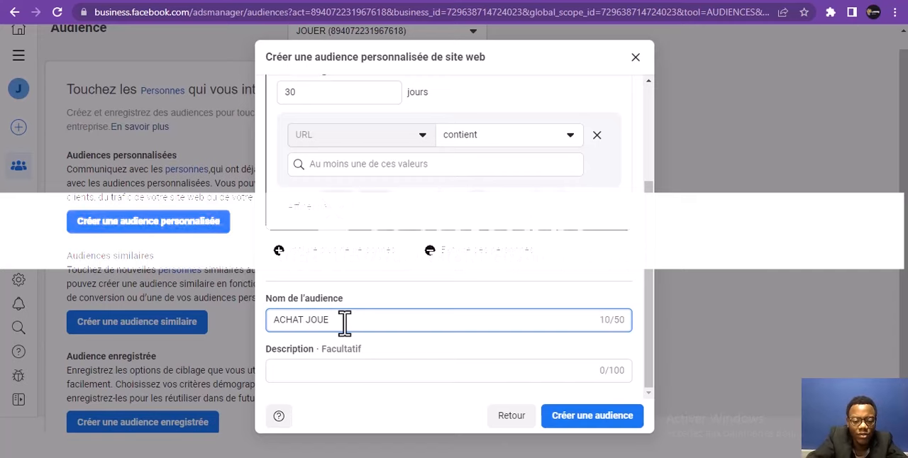
pyautogui.write('T')
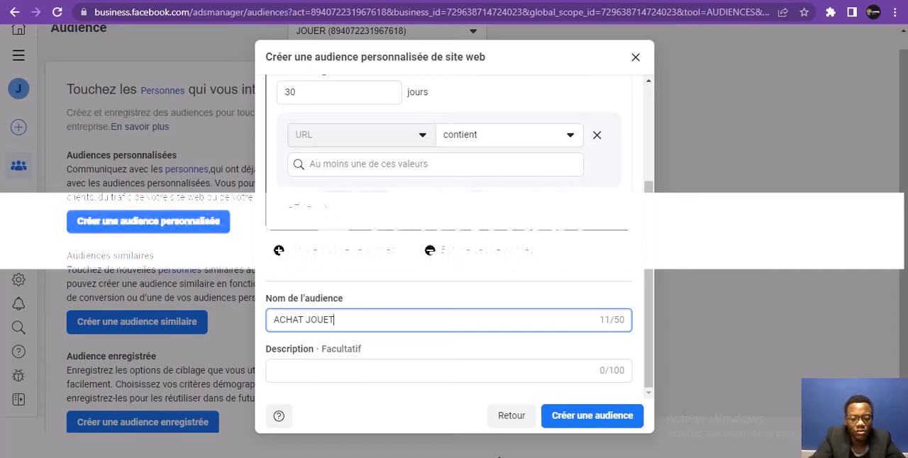
pyautogui.click(584, 425)
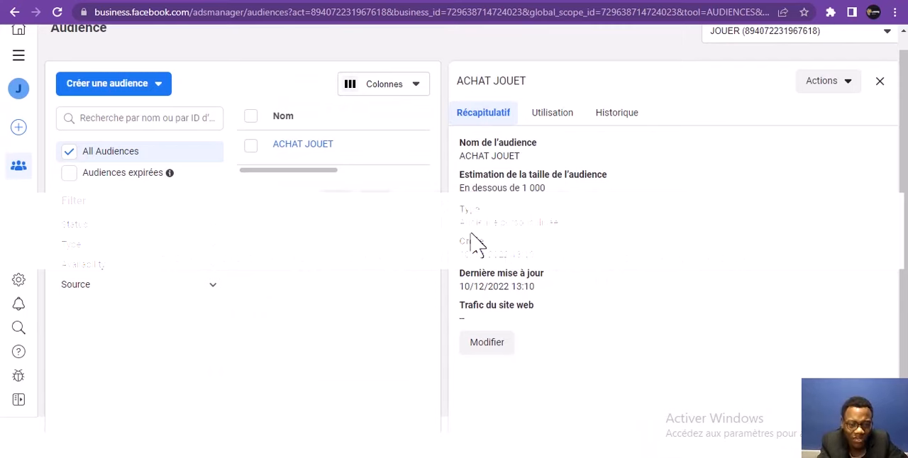
# Start a new lookalike audience and check its location and size settings
pyautogui.click(136, 91)
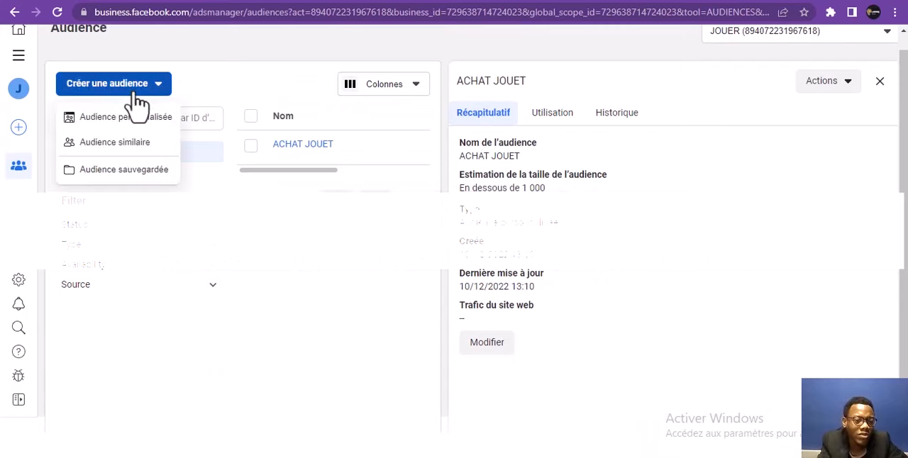
pyautogui.click(139, 145)
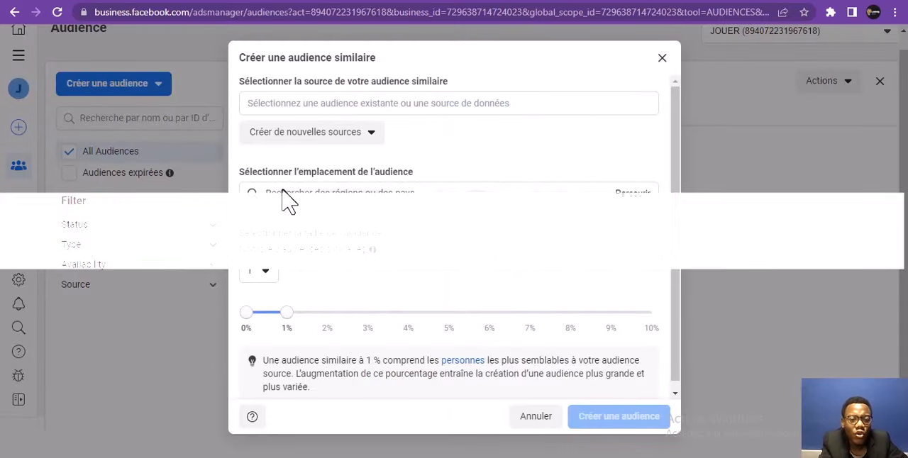
pyautogui.click(287, 196)
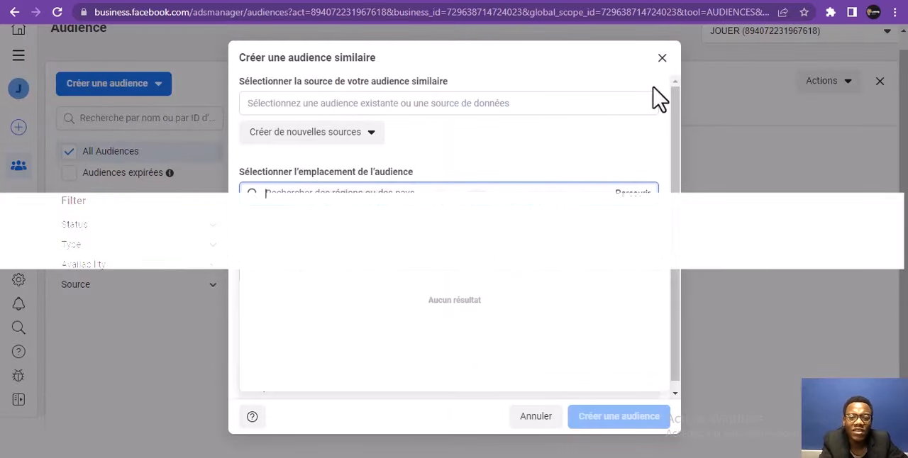
pyautogui.moveTo(679, 104); pyautogui.dragTo(682, 123)
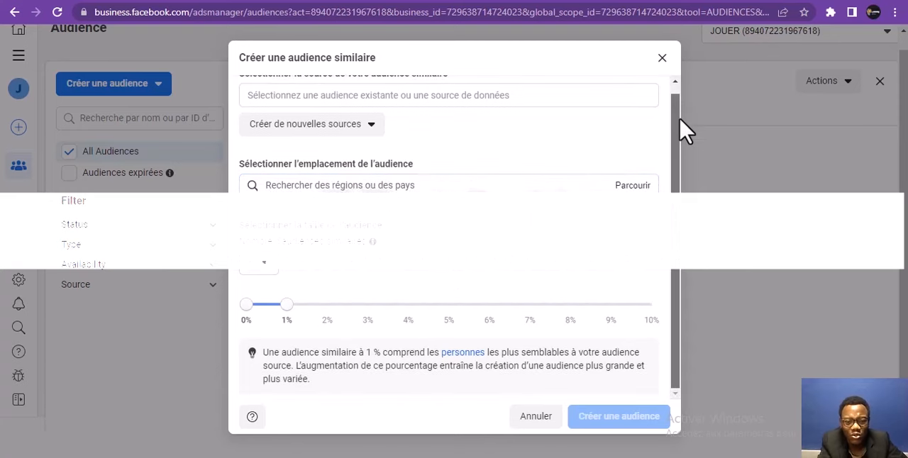
# Set the number of lookalike audiences to 2 and activate the location search field
pyautogui.click(508, 183)
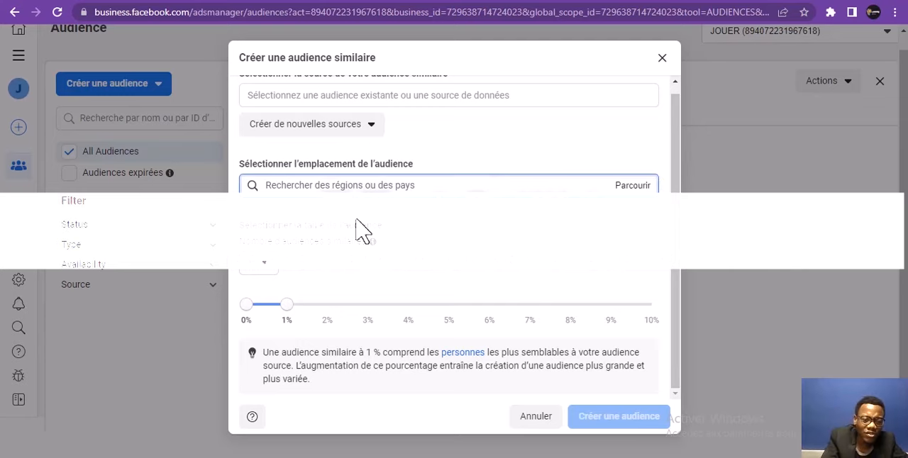
pyautogui.click(271, 269)
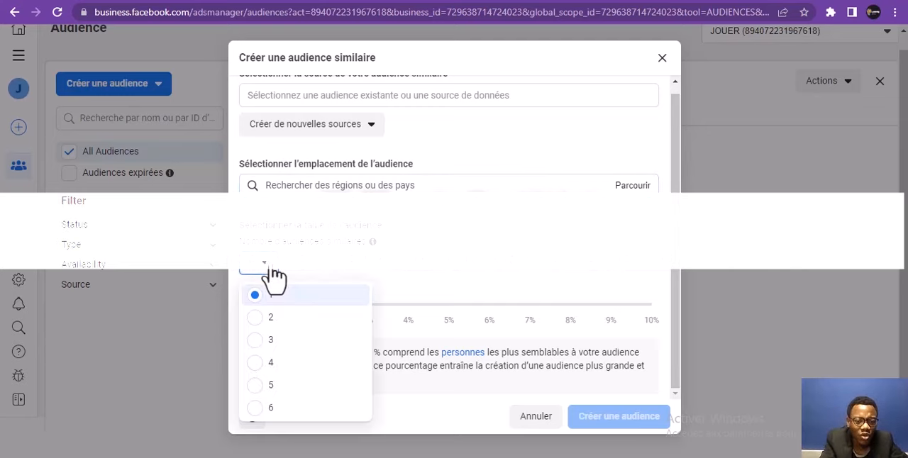
pyautogui.click(272, 318)
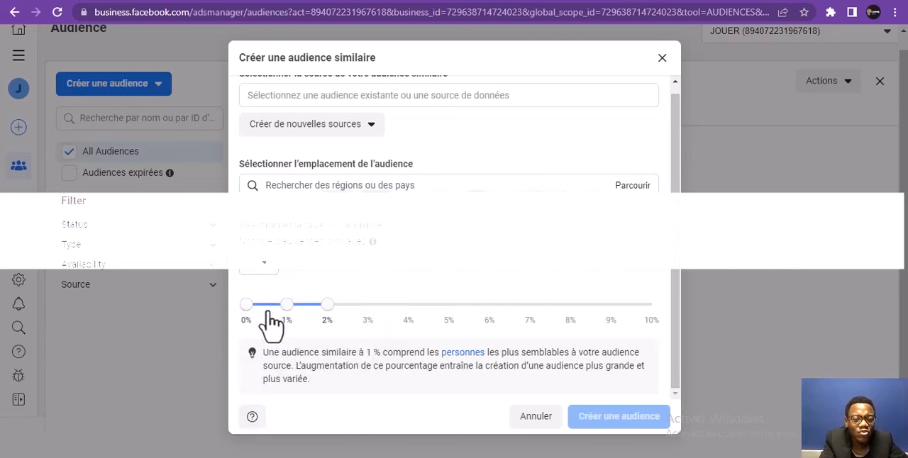
pyautogui.click(315, 185)
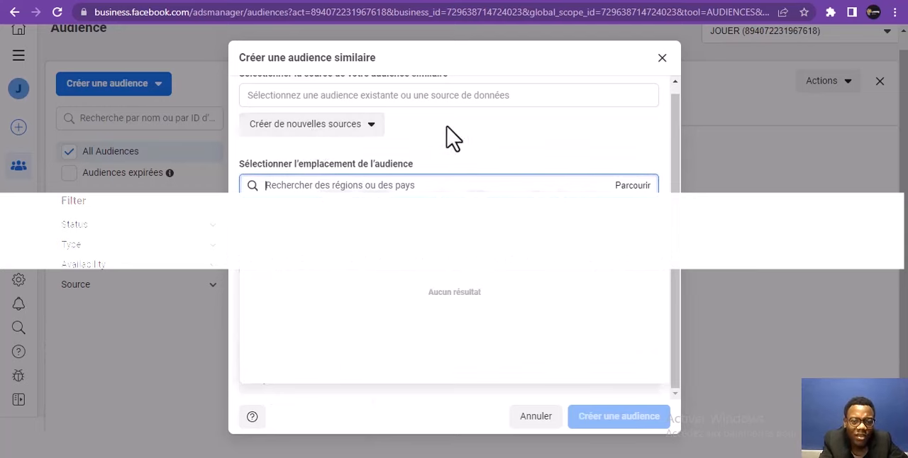
# Choose the custom audience "ACHAT JOUET" under "Autres sources" as the source of the lookalike audience
pyautogui.moveTo(674, 135); pyautogui.dragTo(671, 108)
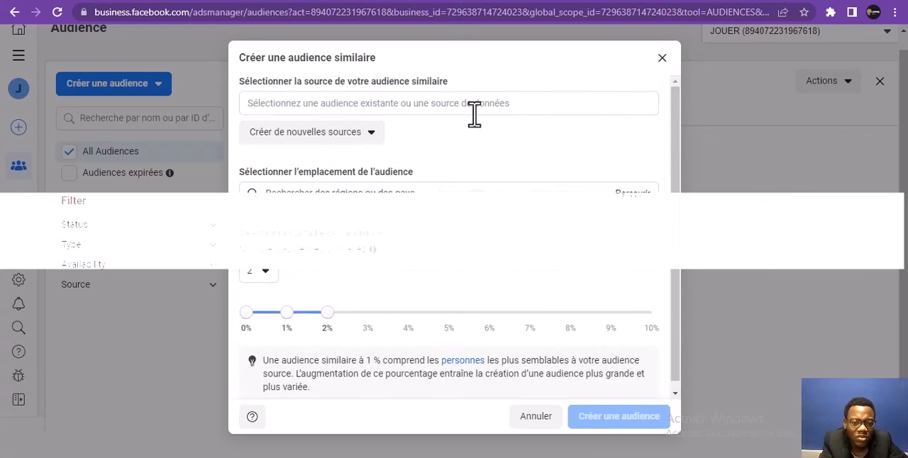
pyautogui.click(399, 110)
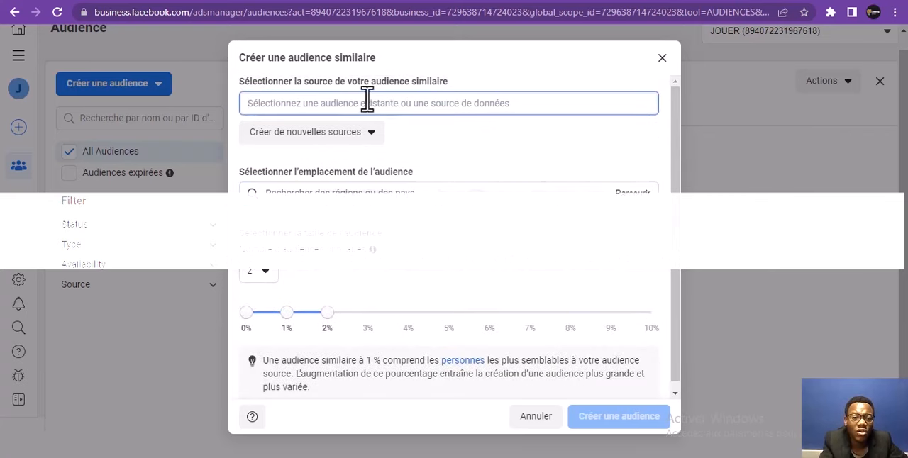
pyautogui.click(342, 135)
pyautogui.click(336, 107)
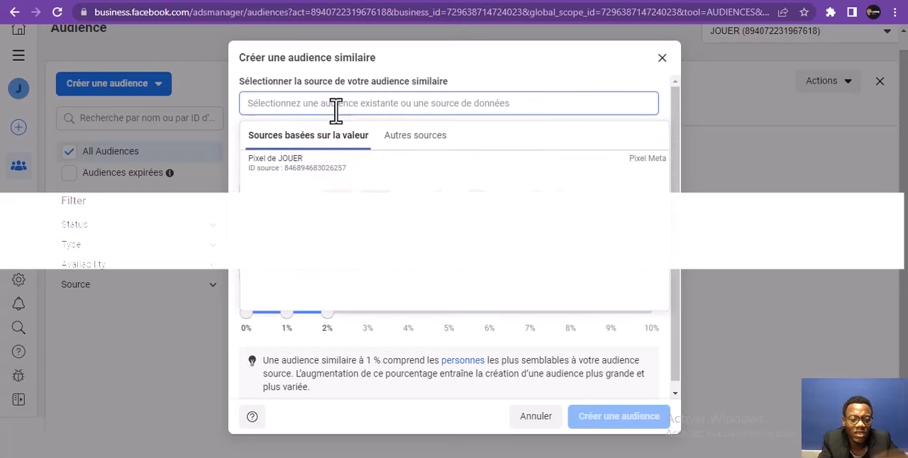
pyautogui.write('A')
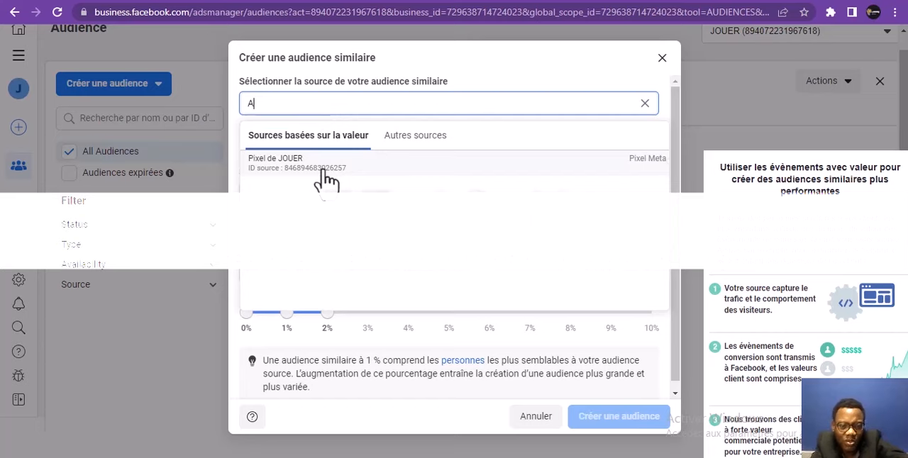
pyautogui.click(395, 138)
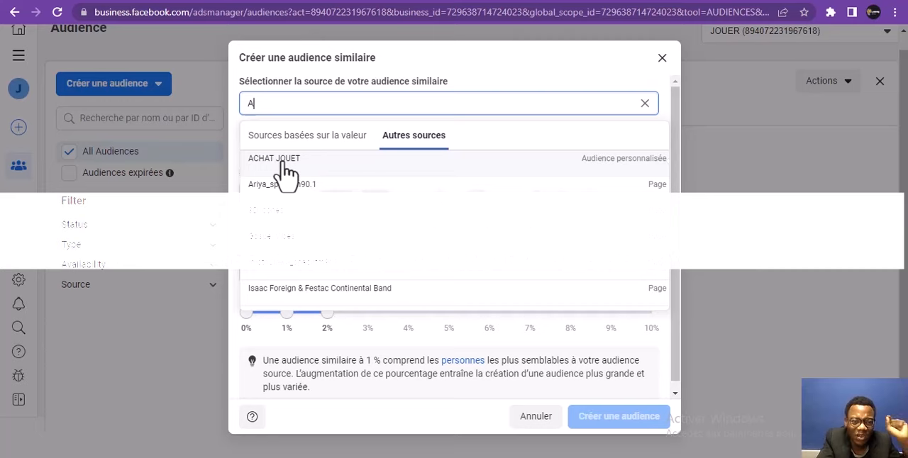
pyautogui.click(288, 174)
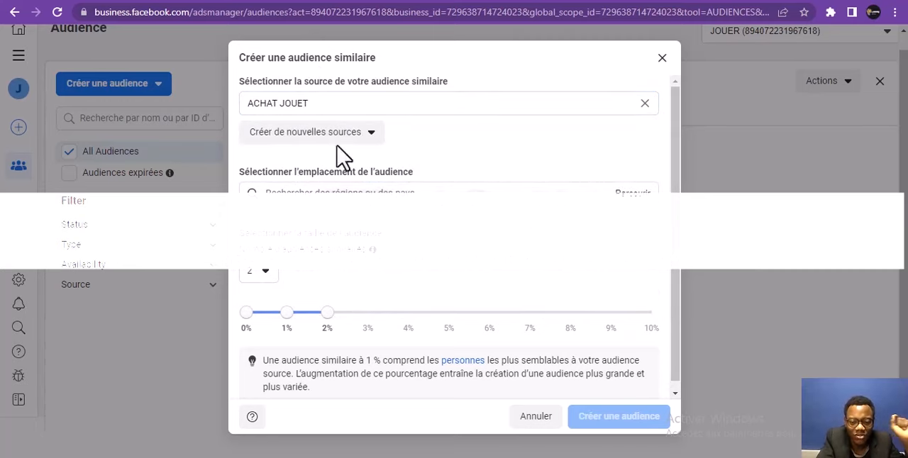
pyautogui.moveTo(677, 174); pyautogui.dragTo(687, 202)
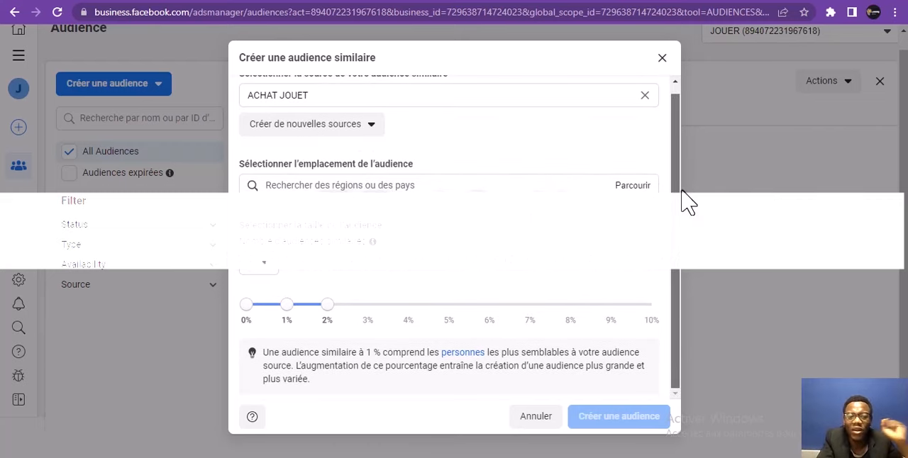
pyautogui.moveTo(687, 202); pyautogui.dragTo(669, 146)
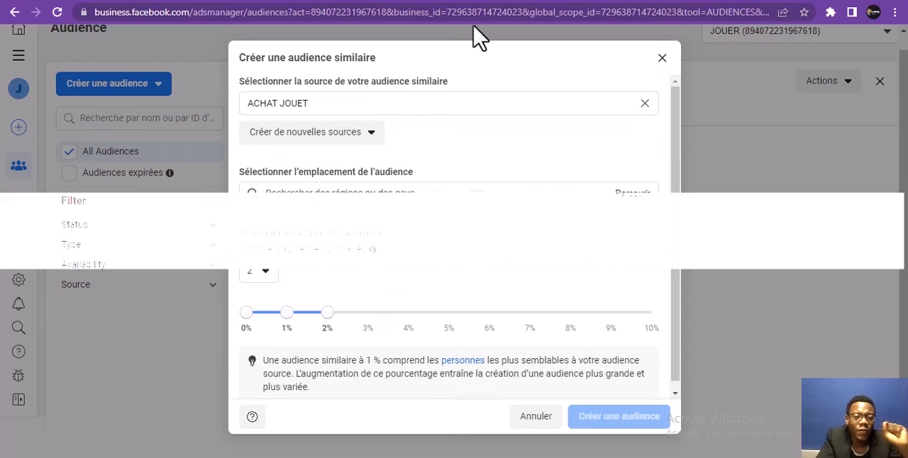
pyautogui.click(383, 105)
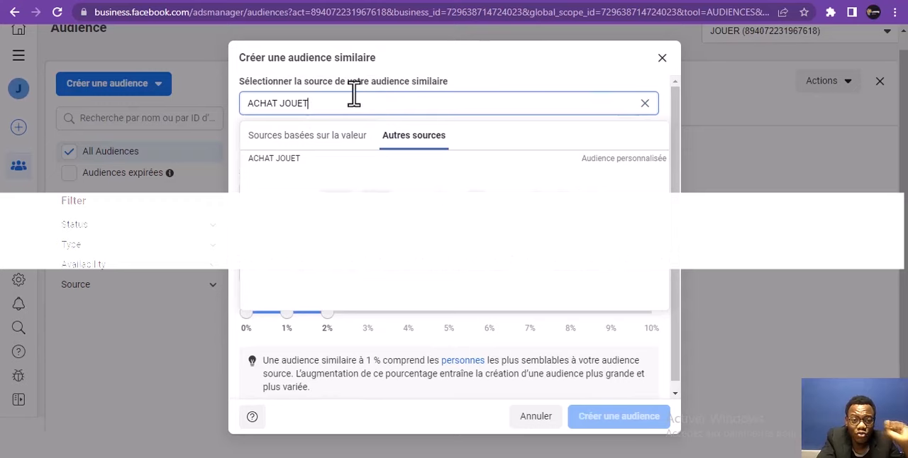
pyautogui.click(310, 163)
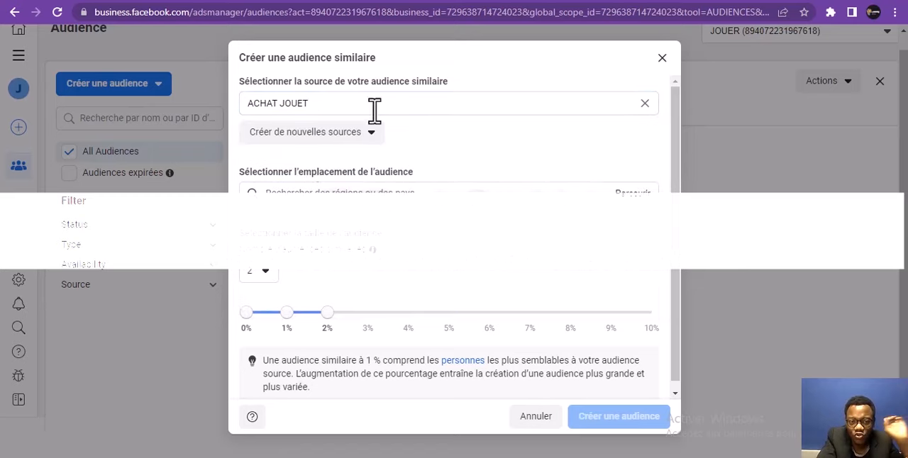
# Try 6 as the number of lookalike audiences, then settle on 4
pyautogui.moveTo(674, 126); pyautogui.dragTo(675, 163)
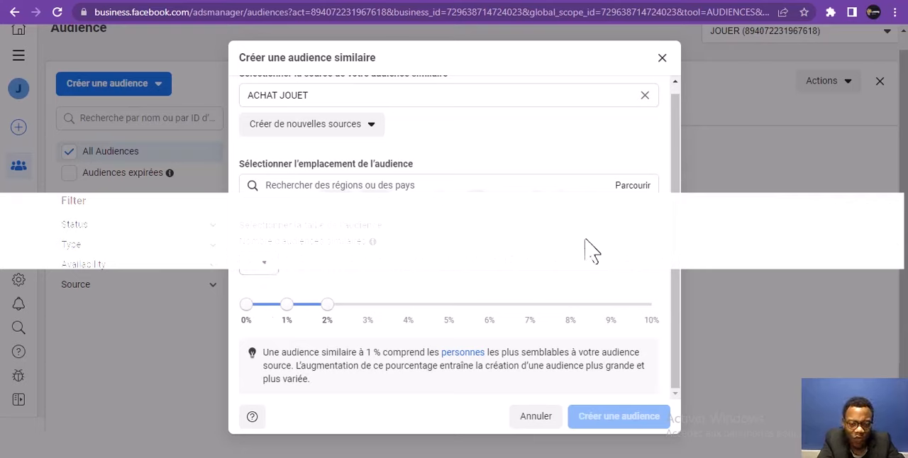
pyautogui.click(264, 266)
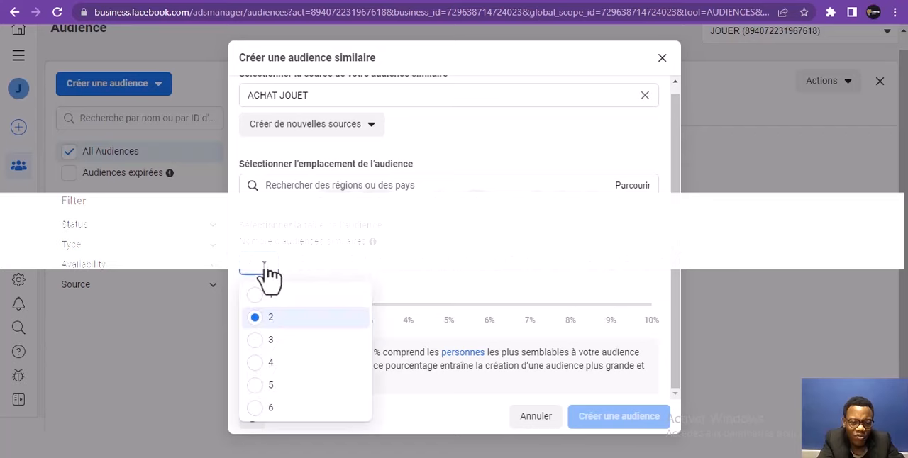
pyautogui.click(271, 413)
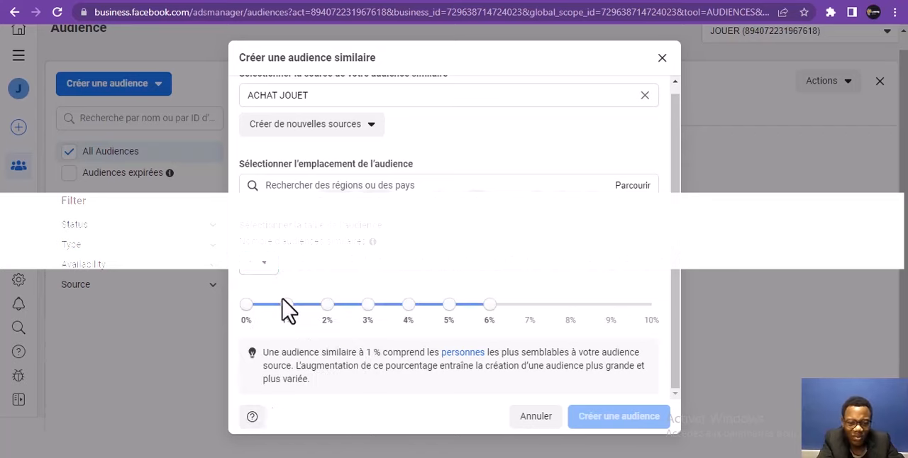
pyautogui.click(271, 272)
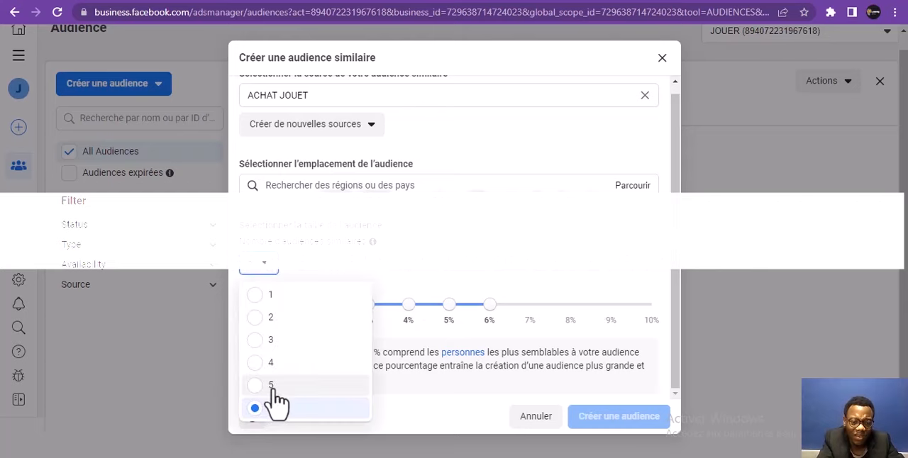
pyautogui.click(275, 363)
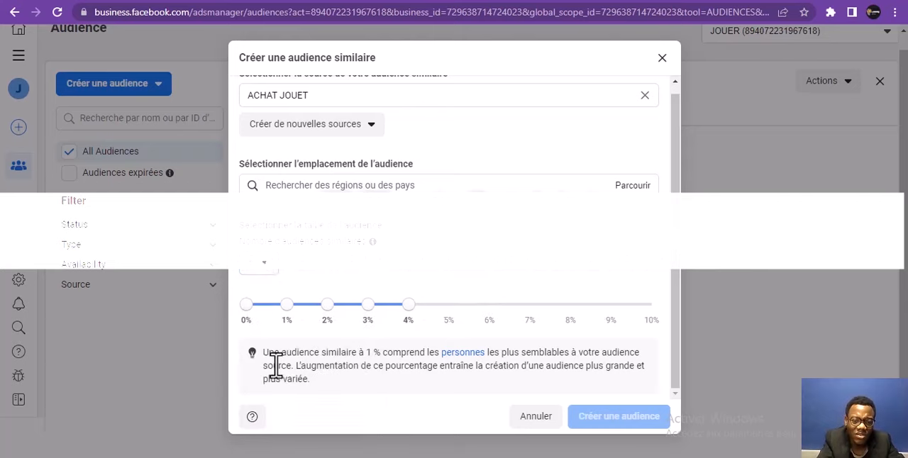
# Search the audience locations for "FRANCE" and add France as the lookalike audience's location
pyautogui.click(317, 186)
pyautogui.write('F')
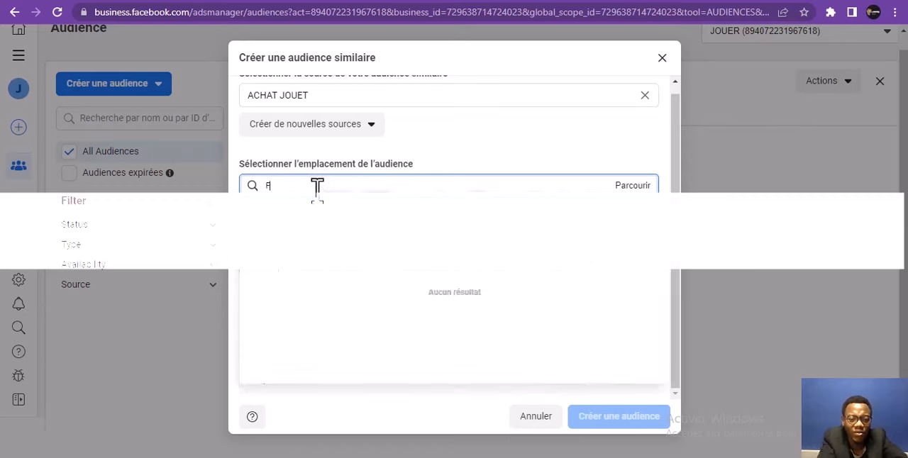
pyautogui.write('RA')
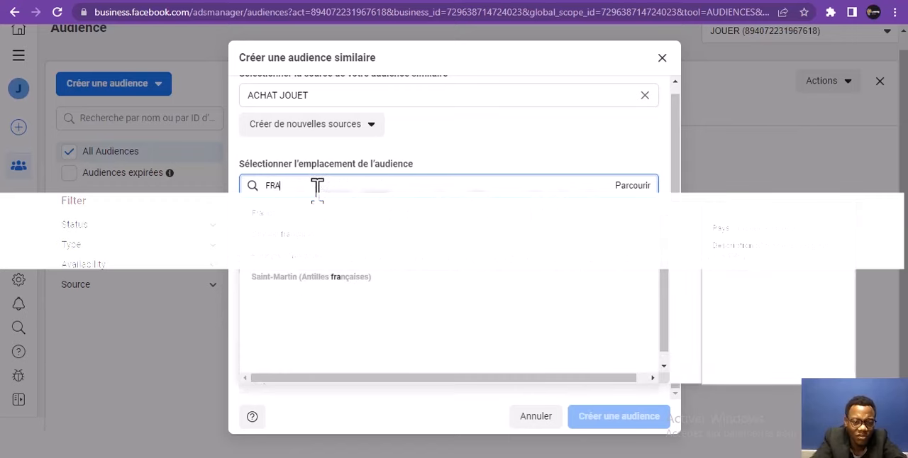
pyautogui.write('NCE')
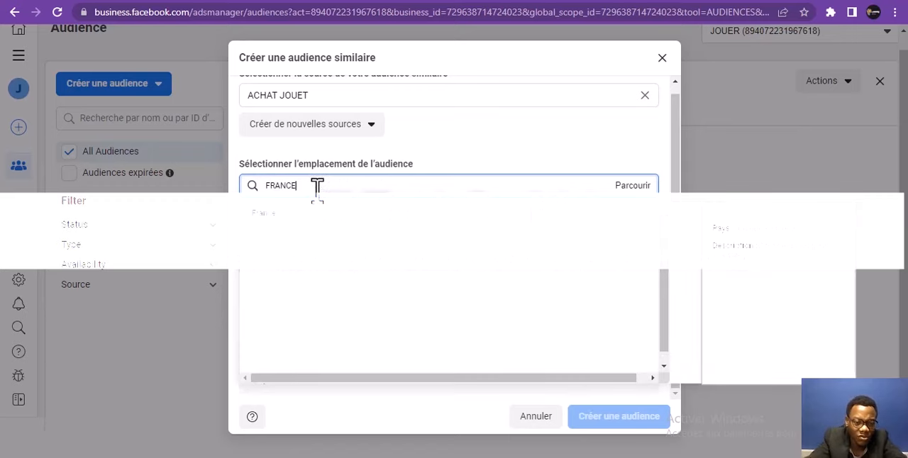
pyautogui.click(298, 226)
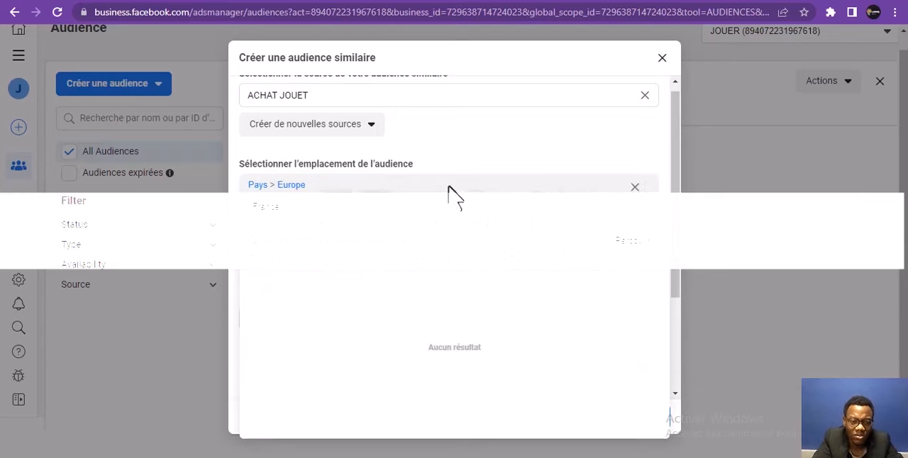
# Review the new lookalike audiences based on "ACHAT JOUET" and create them
pyautogui.moveTo(674, 162); pyautogui.dragTo(681, 245)
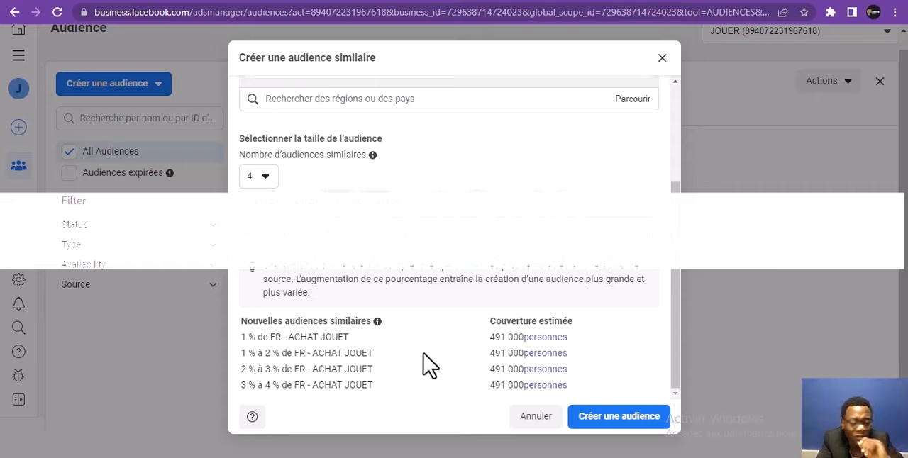
pyautogui.click(402, 98)
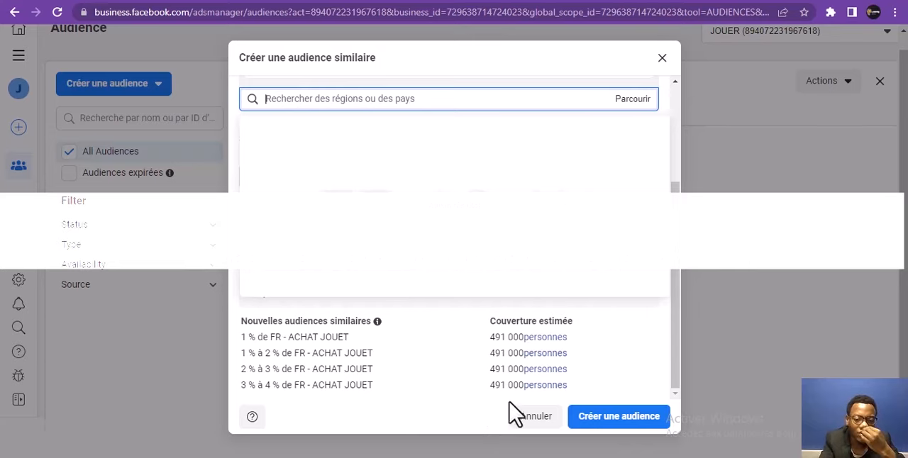
pyautogui.click(609, 420)
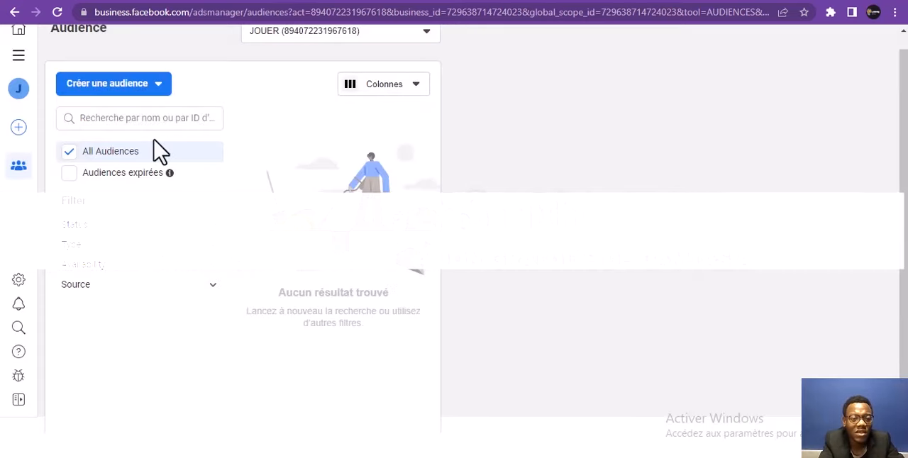
# Start a new saved audience ("Audience sauvegardée") and view the existing audiences that can be included in it
pyautogui.click(110, 105)
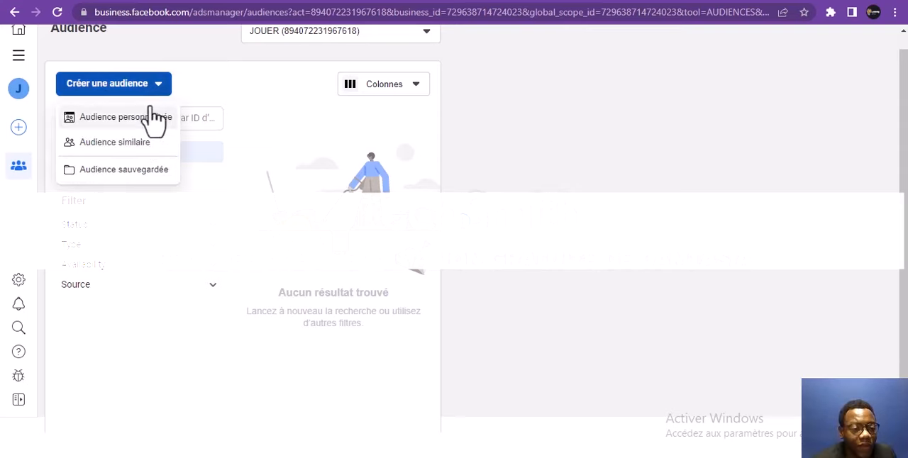
pyautogui.moveTo(154, 133)
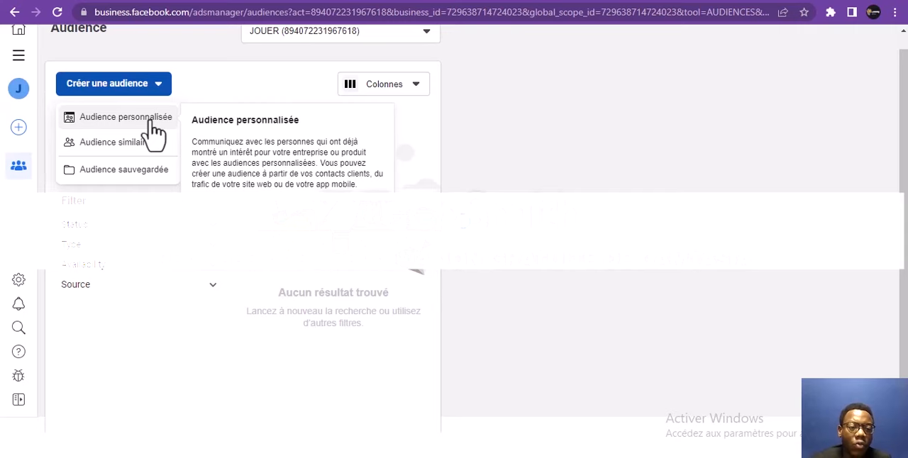
pyautogui.click(144, 174)
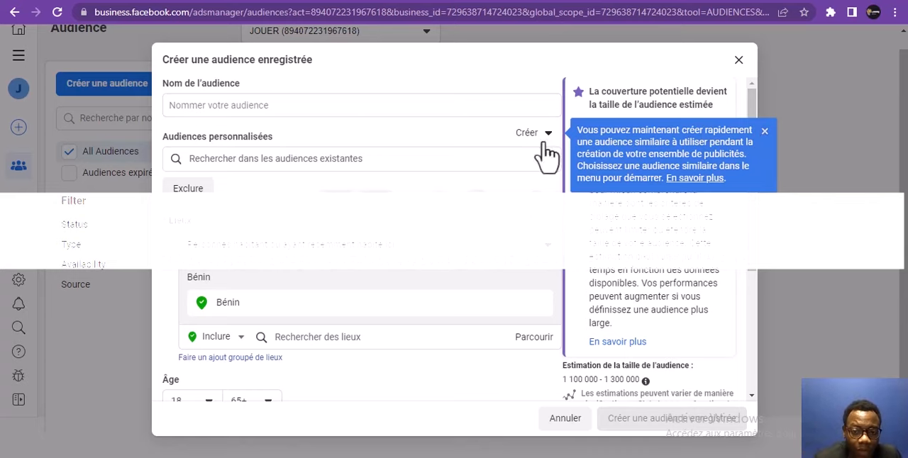
pyautogui.click(353, 108)
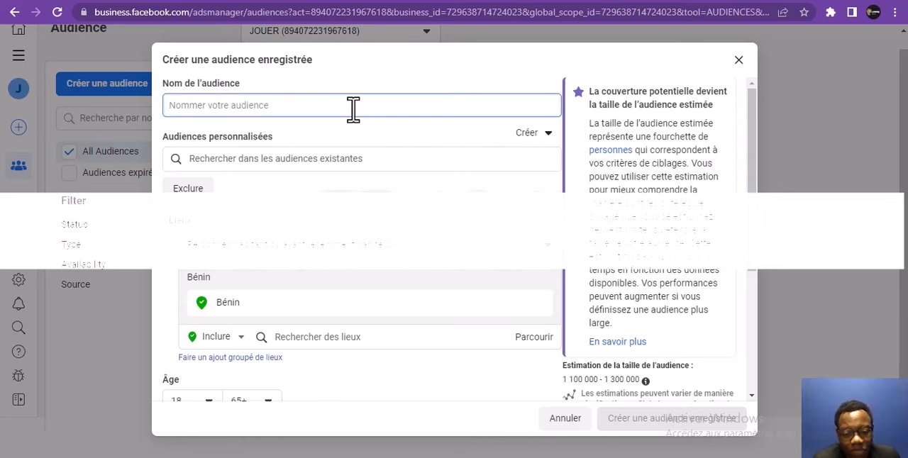
pyautogui.click(348, 168)
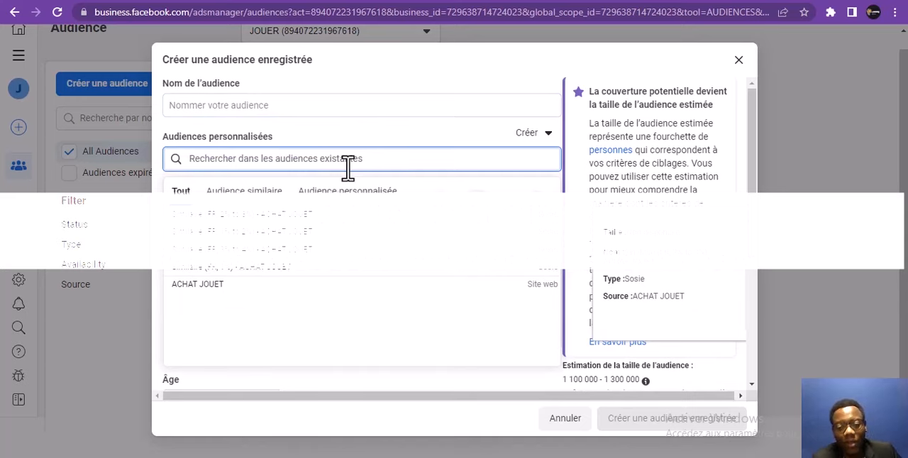
# Name the saved audience "JOUER"
pyautogui.click(318, 106)
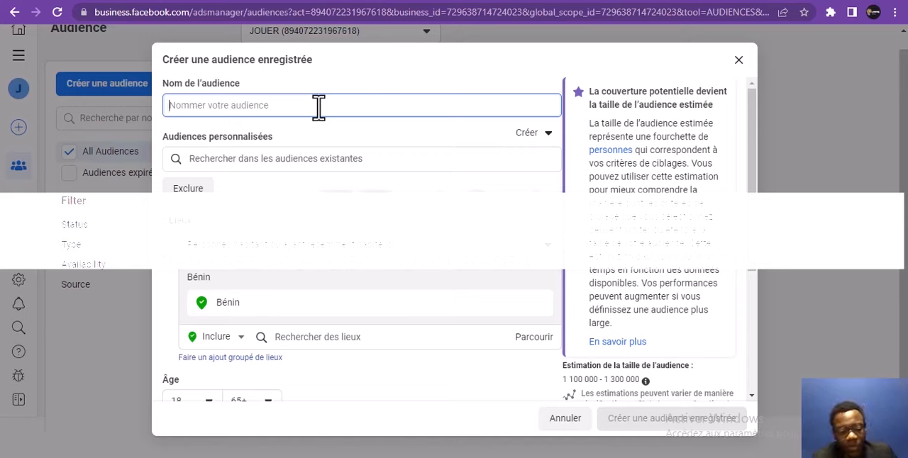
pyautogui.write('jo')
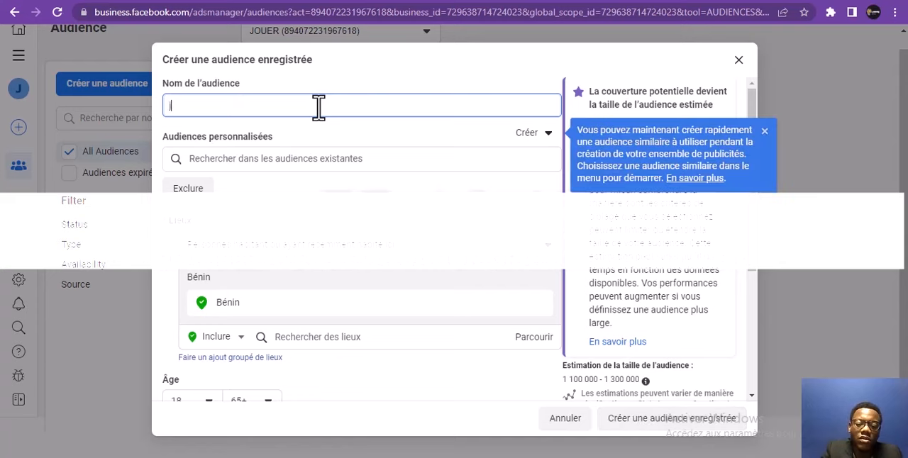
pyautogui.press('BackSpace')
pyautogui.press('BackSpace')
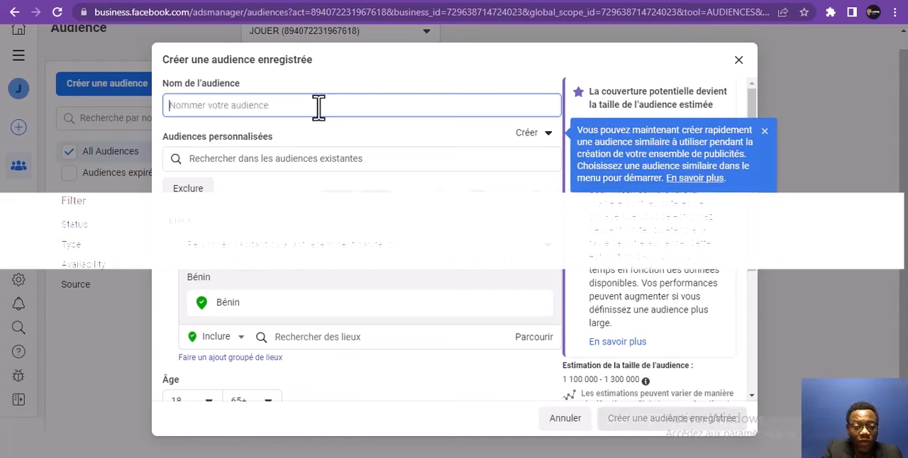
pyautogui.write('JOUER')
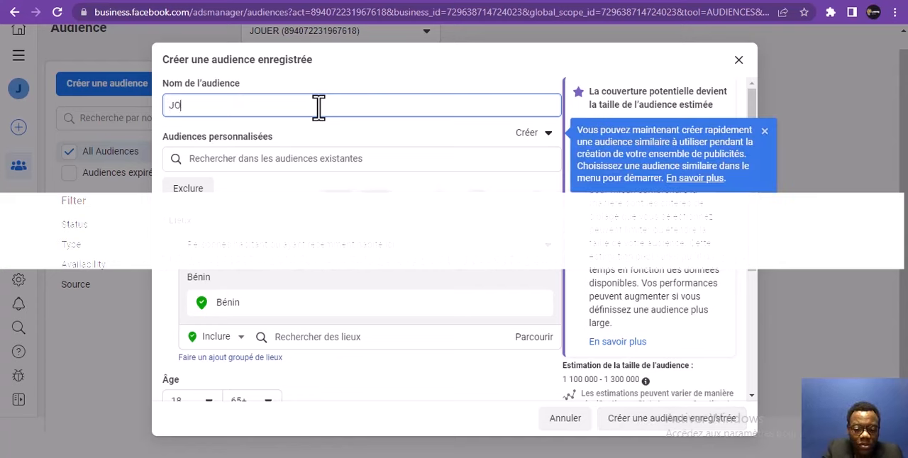
# Include the custom audience "ACHAT JOUET" and the lookalike "Similaire (FR, 2% to 3%) - ACHAT JOUET" in the saved audience
pyautogui.click(265, 161)
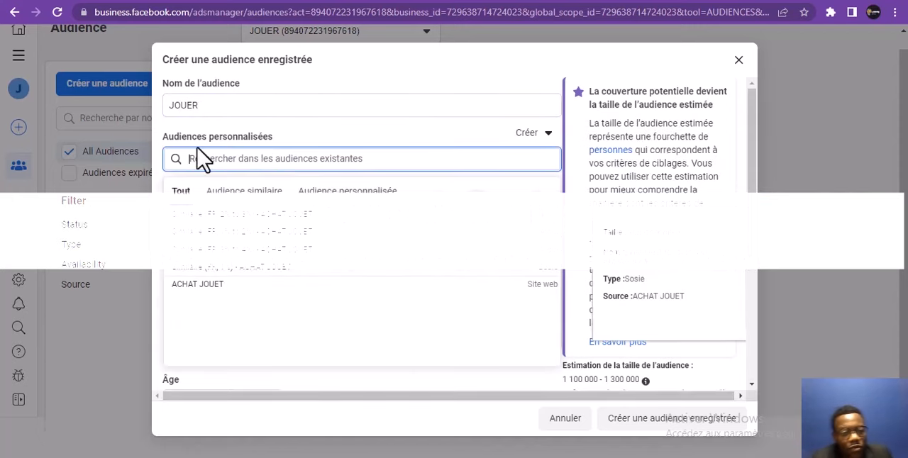
pyautogui.click(244, 166)
pyautogui.click(244, 166)
pyautogui.click(245, 166)
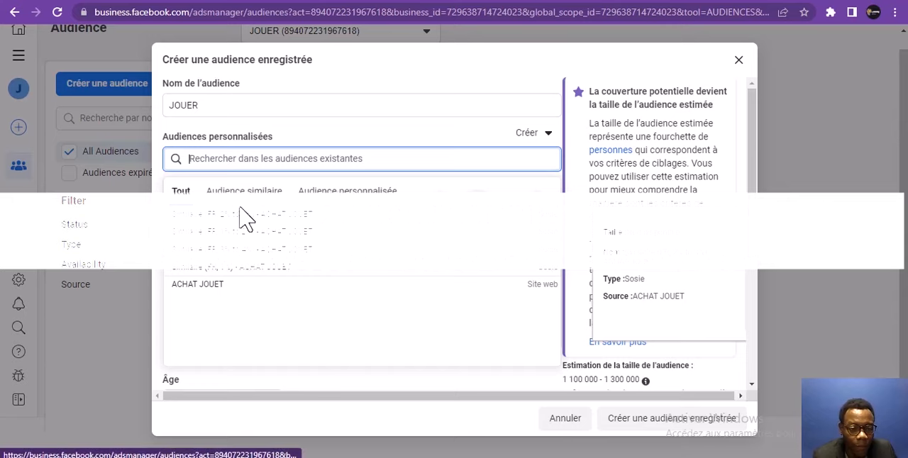
pyautogui.click(210, 285)
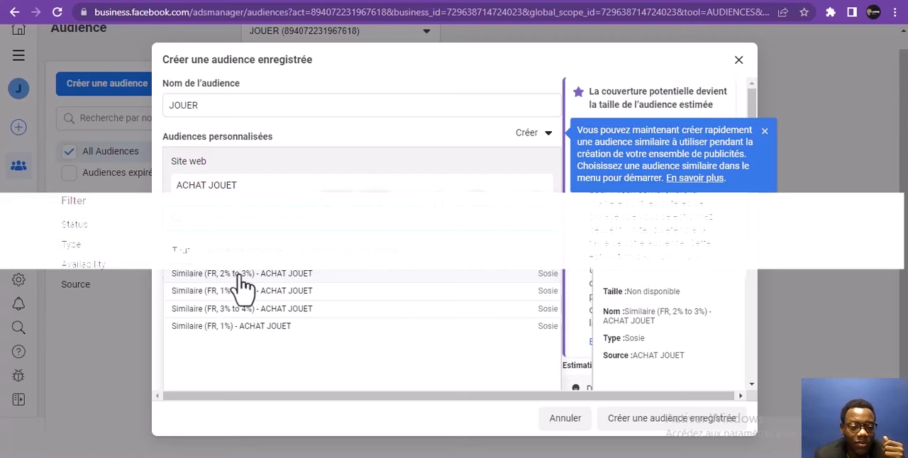
pyautogui.click(241, 275)
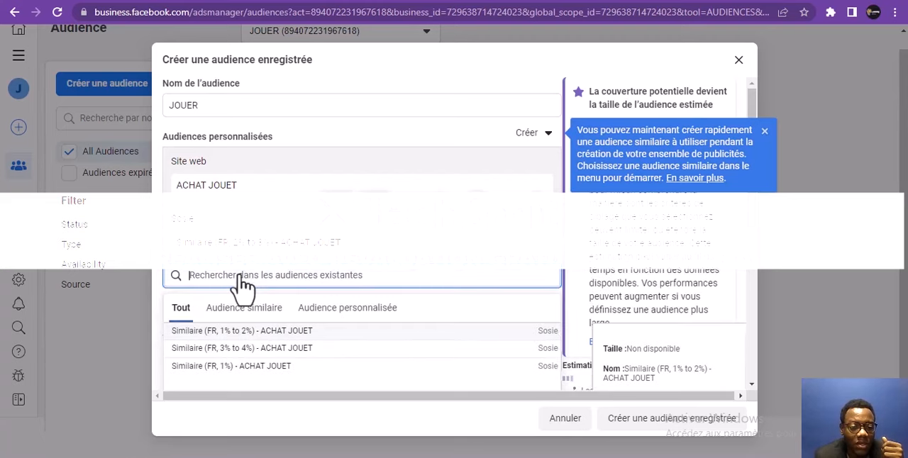
# Examine the options for which people in the targeted location the saved audience can reach
pyautogui.click(417, 226)
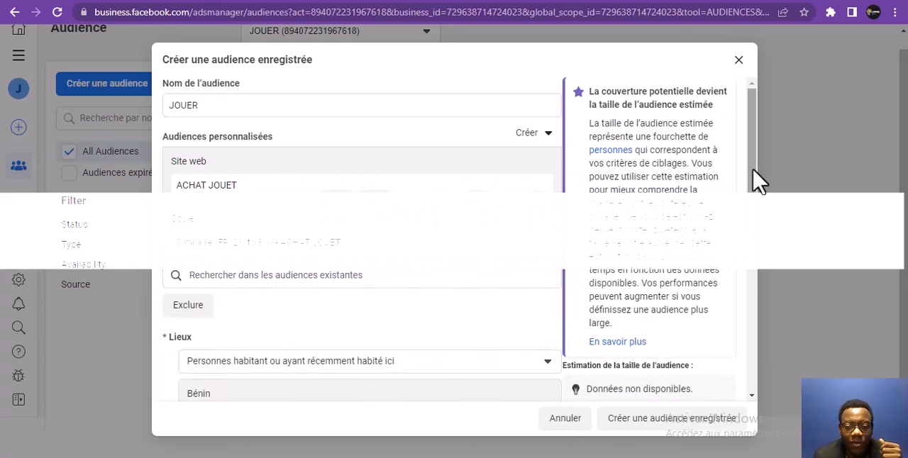
pyautogui.moveTo(754, 178); pyautogui.dragTo(754, 258)
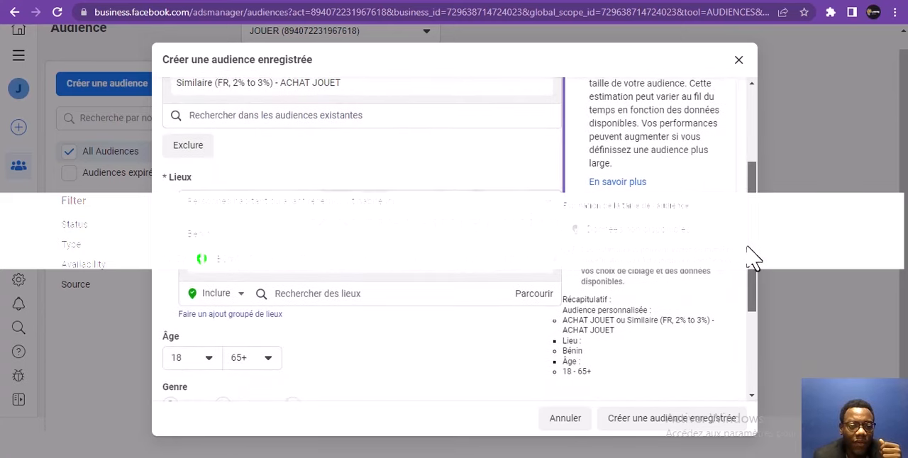
pyautogui.click(398, 208)
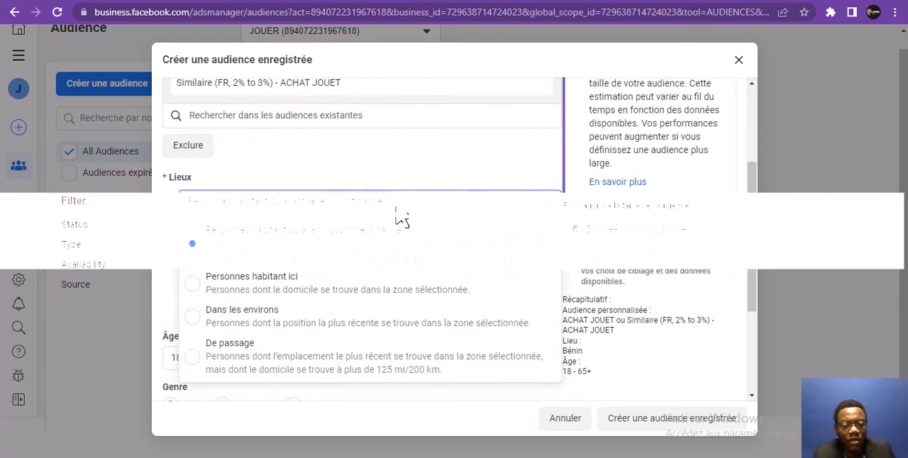
pyautogui.click(386, 205)
pyautogui.click(381, 216)
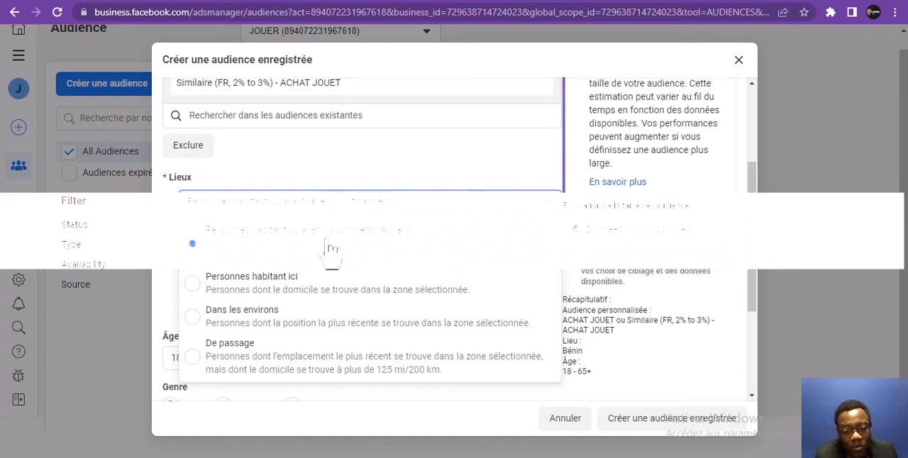
pyautogui.click(328, 179)
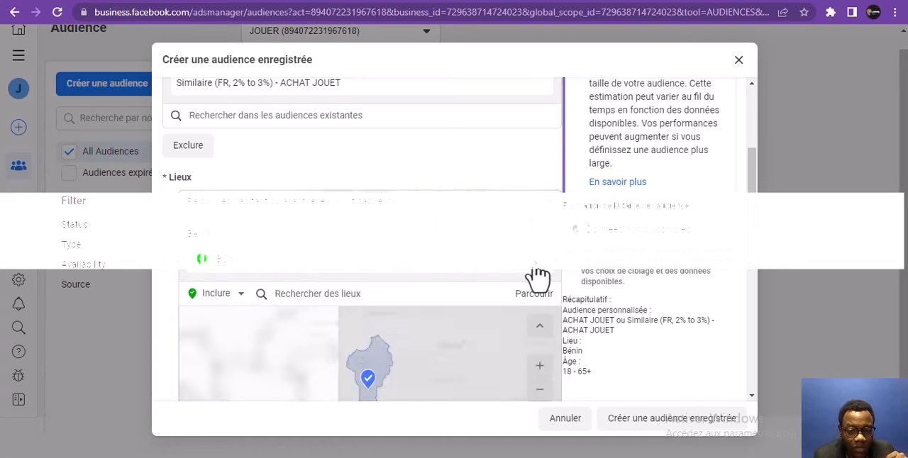
# Replace Bénin with France as the saved audience's included location
pyautogui.click(368, 294)
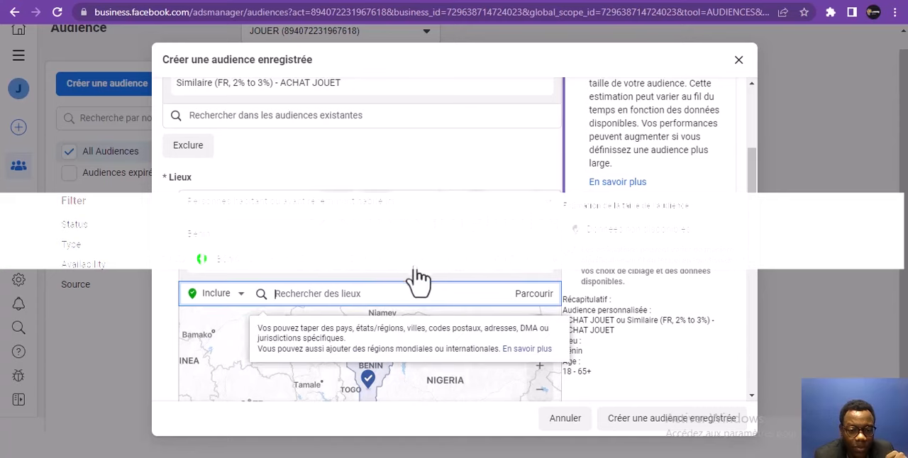
pyautogui.click(537, 264)
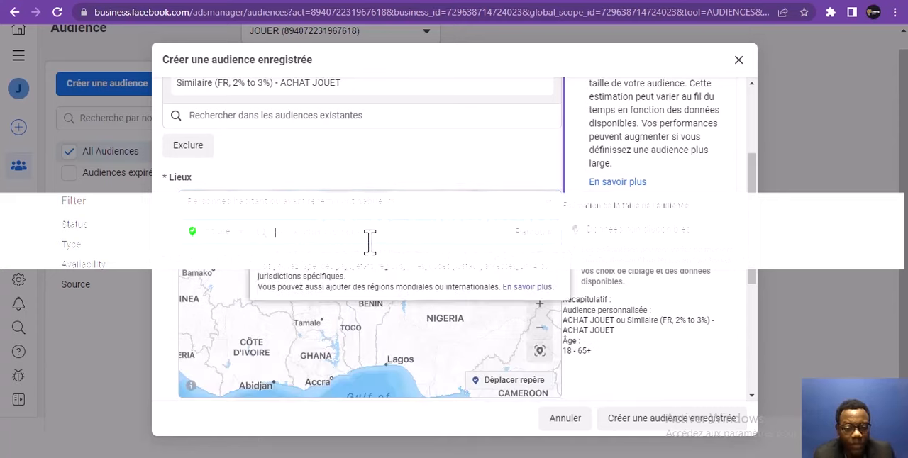
pyautogui.write('fr')
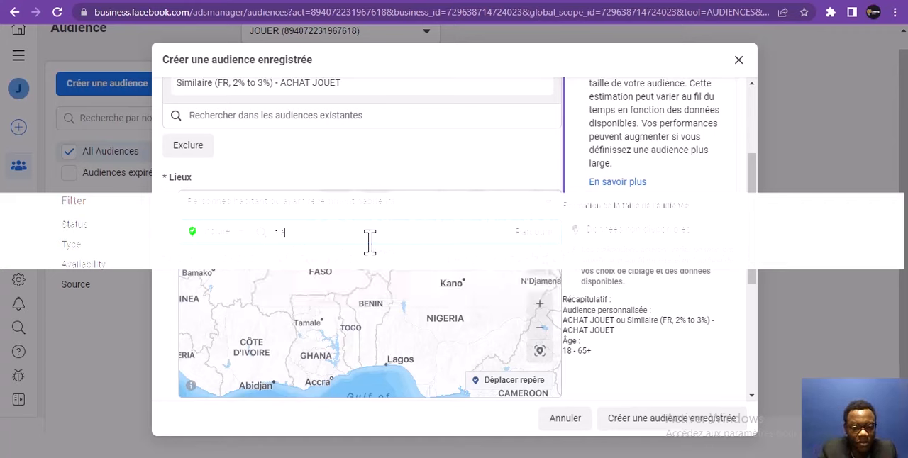
pyautogui.press('BackSpace')
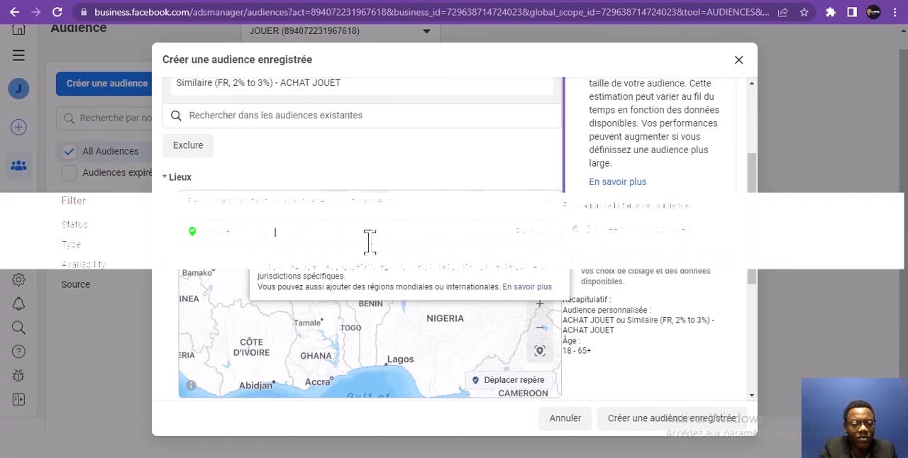
pyautogui.write('FRANCE')
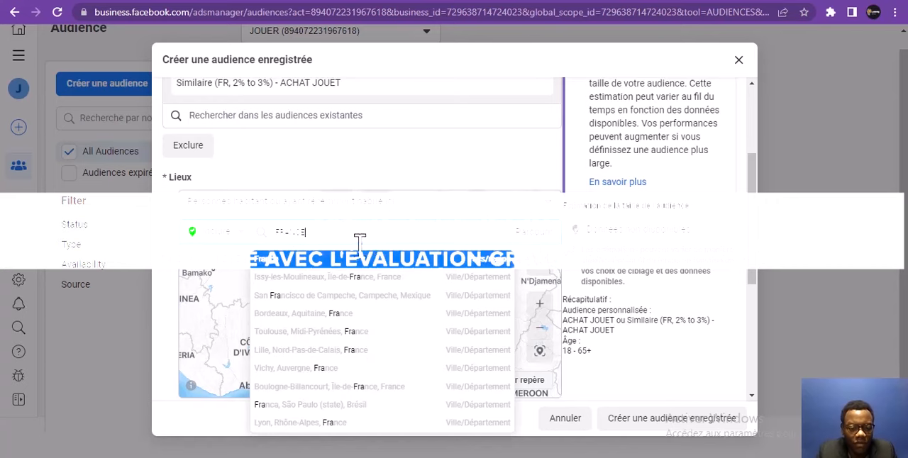
pyautogui.click(324, 270)
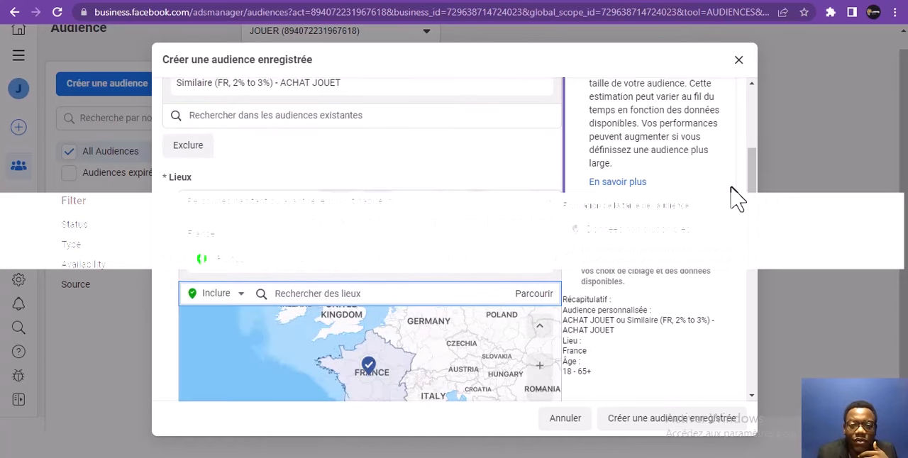
# Set the saved audience's maximum age to 58
pyautogui.scroll(-3, 754, 195)
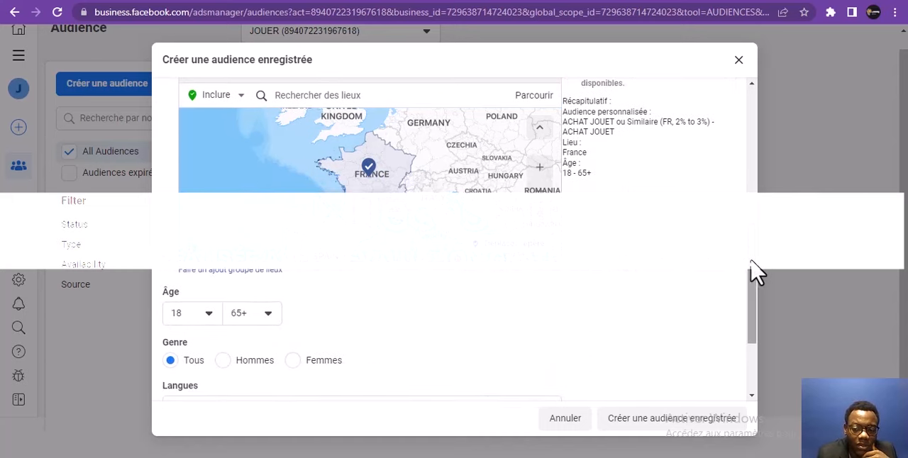
pyautogui.moveTo(754, 273); pyautogui.dragTo(747, 321)
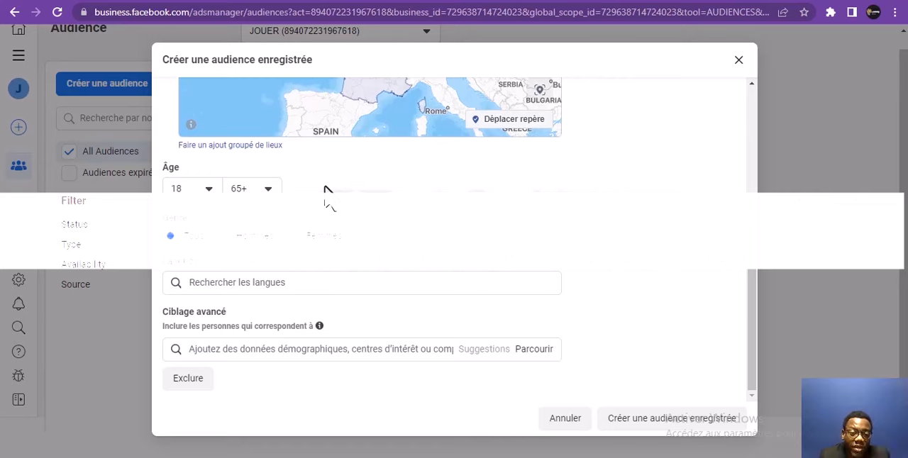
pyautogui.click(267, 196)
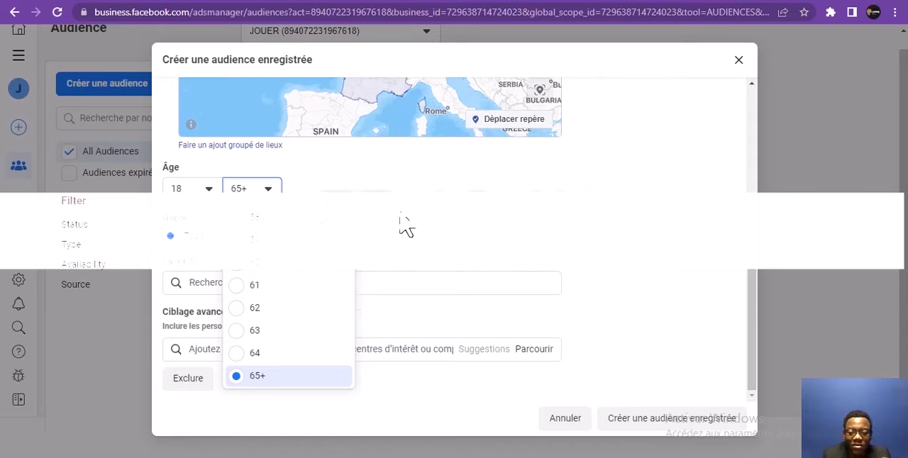
pyautogui.click(244, 197)
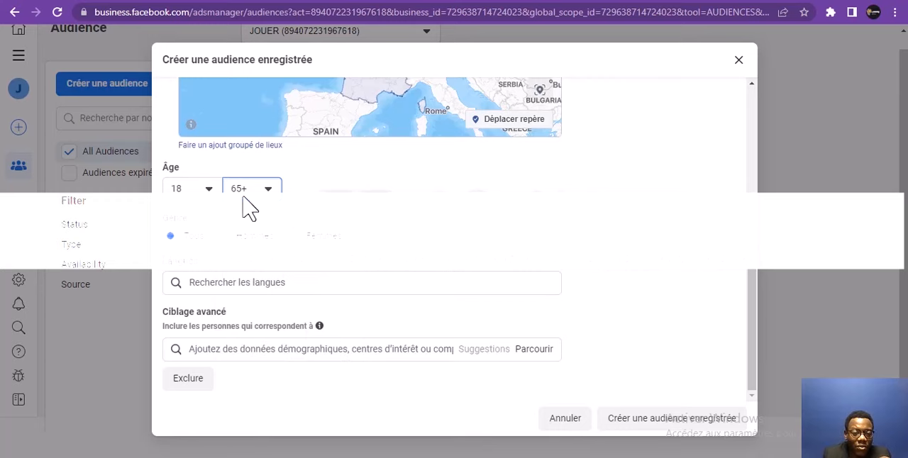
pyautogui.click(243, 196)
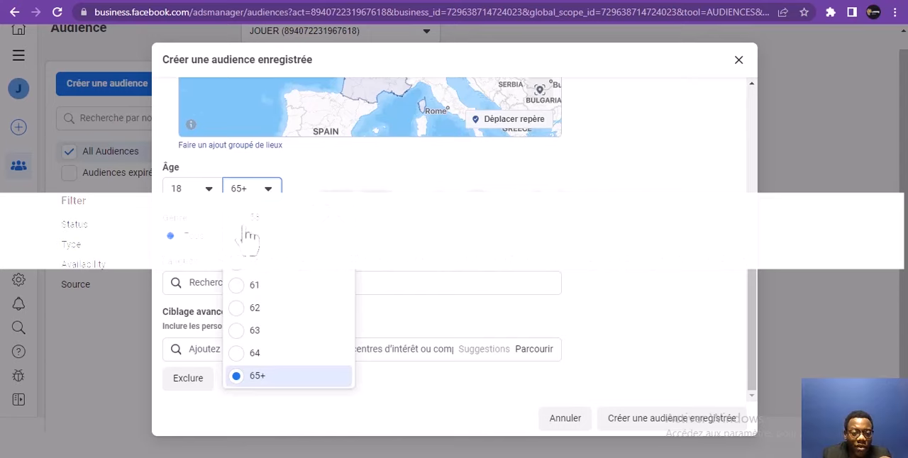
pyautogui.click(295, 226)
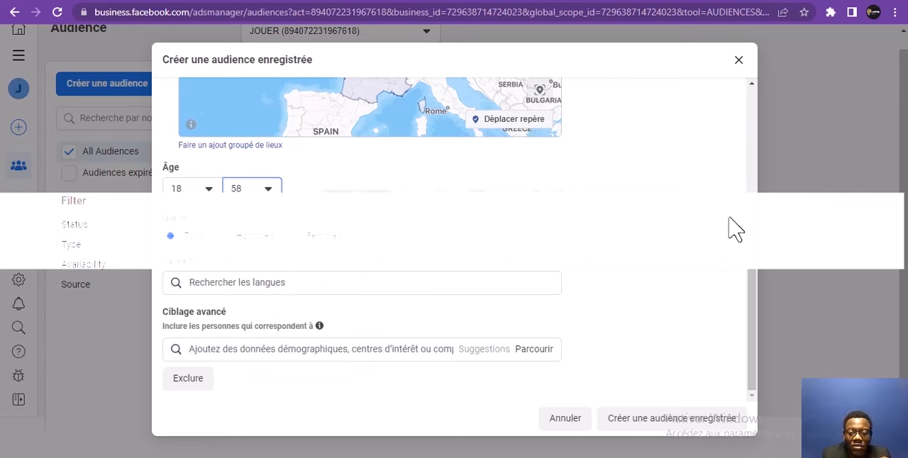
# Add Français (France) as the saved audience's language
pyautogui.moveTo(754, 351); pyautogui.dragTo(756, 411)
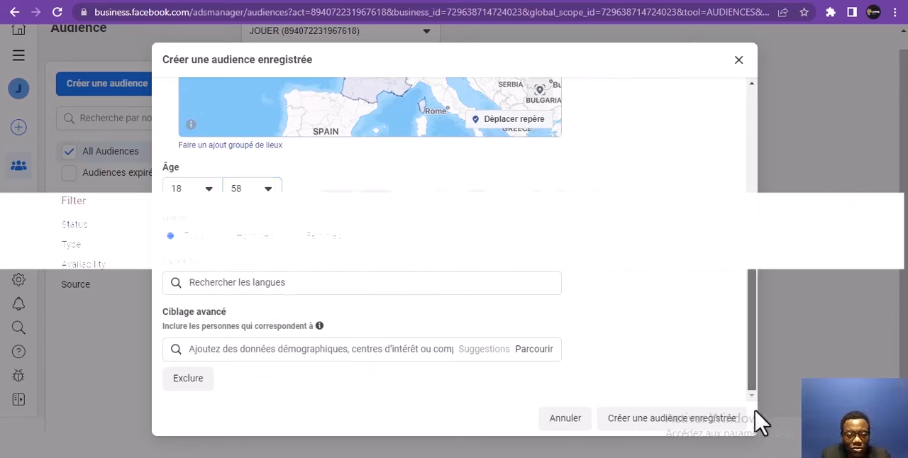
pyautogui.click(353, 283)
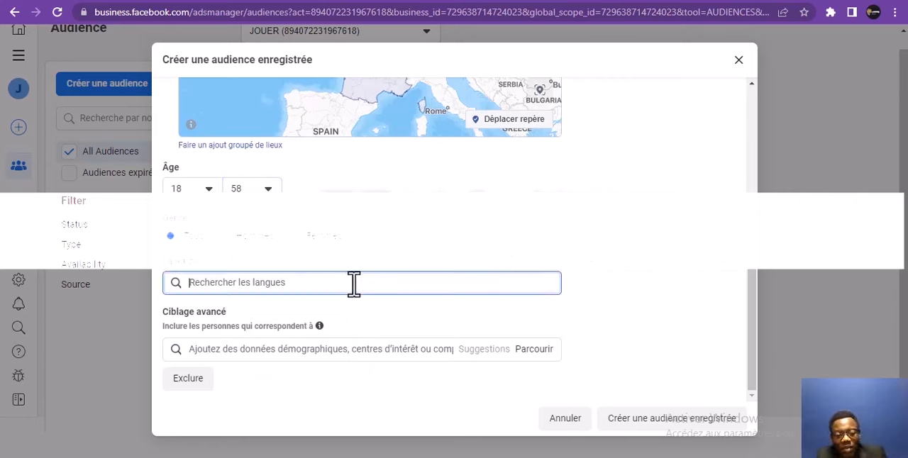
pyautogui.write('f')
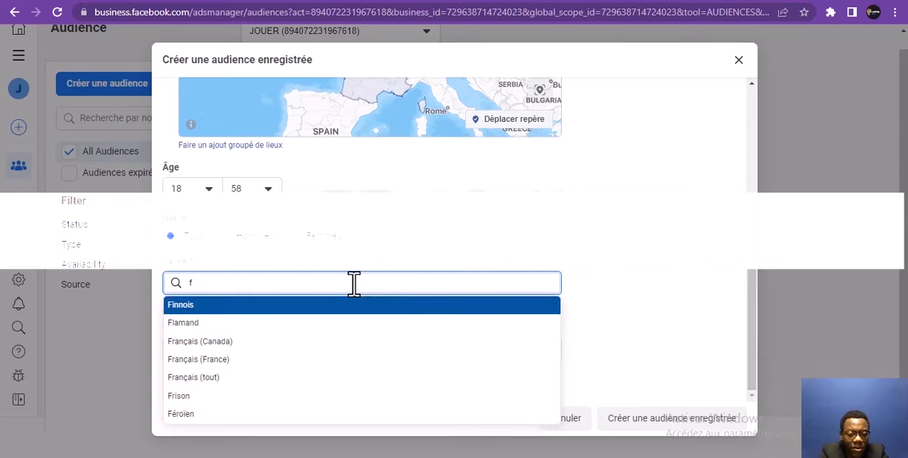
pyautogui.click(310, 360)
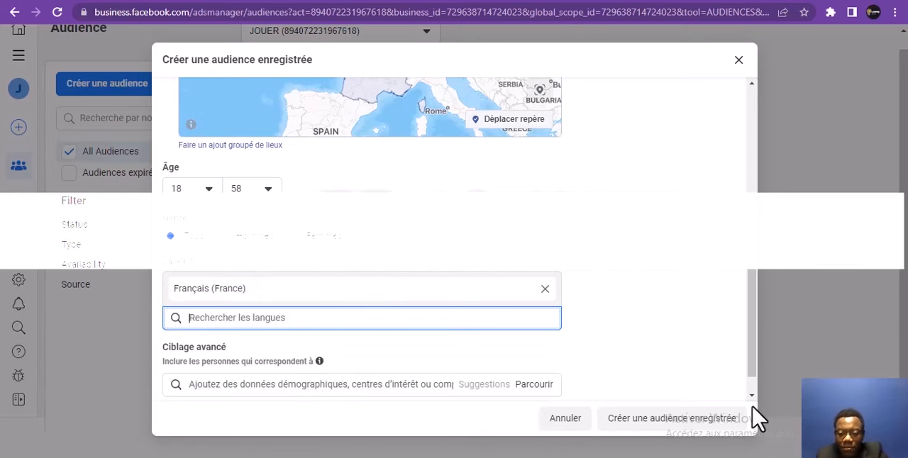
pyautogui.moveTo(749, 367); pyautogui.dragTo(749, 415)
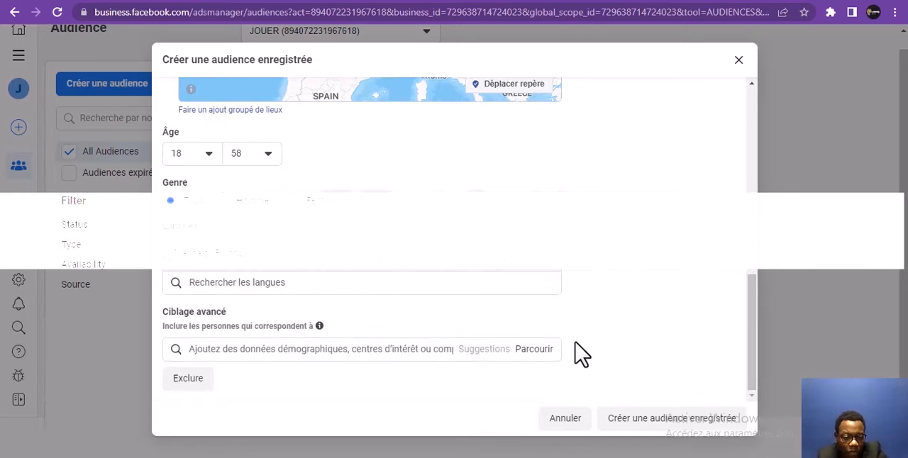
pyautogui.click(281, 348)
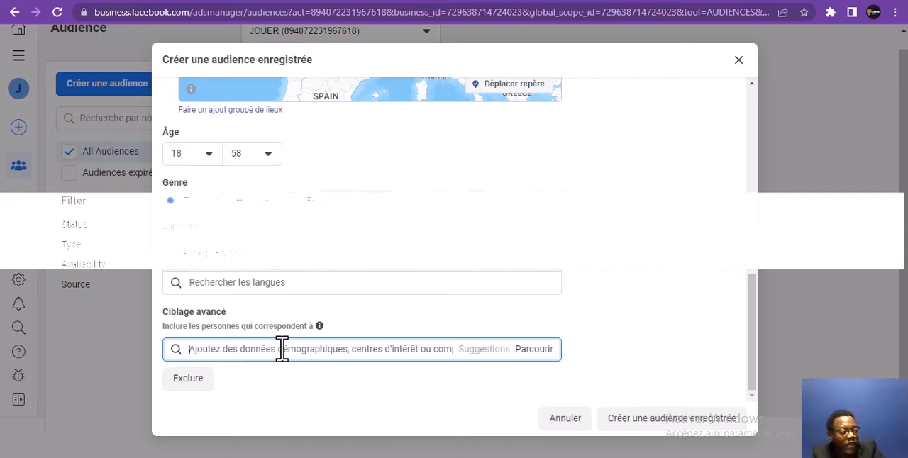
pyautogui.write('a')
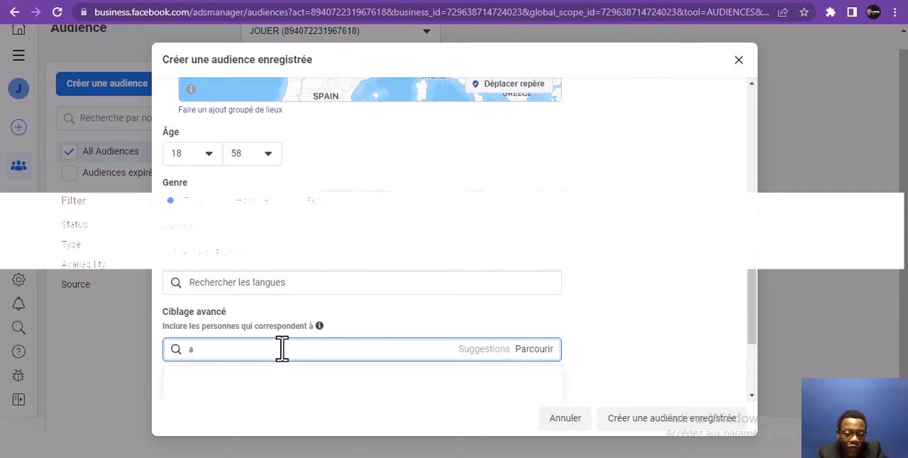
pyautogui.press('BackSpace')
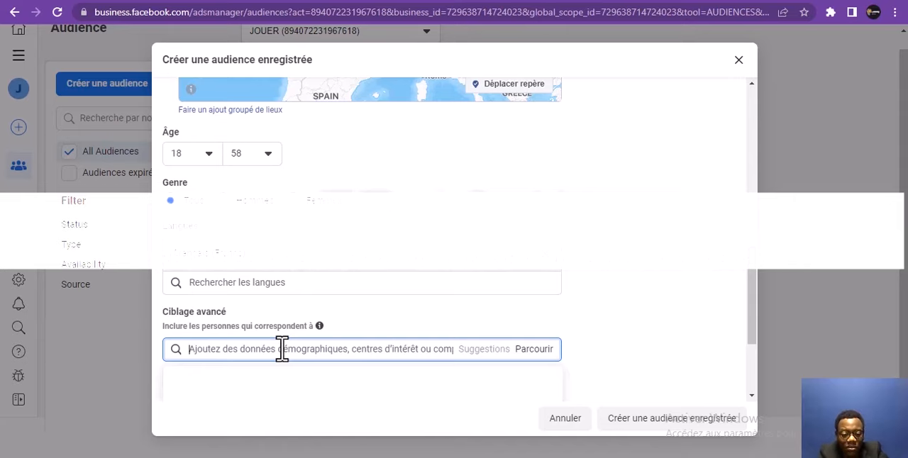
pyautogui.write('l')
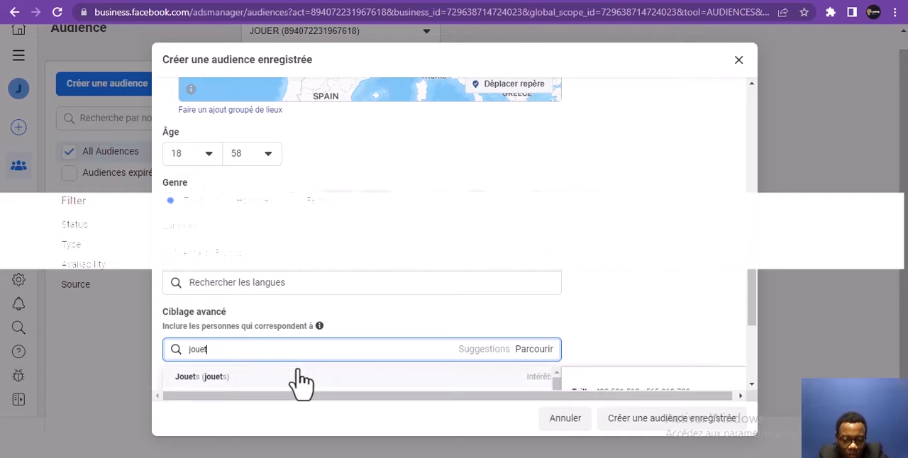
pyautogui.scroll(4, 754, 245)
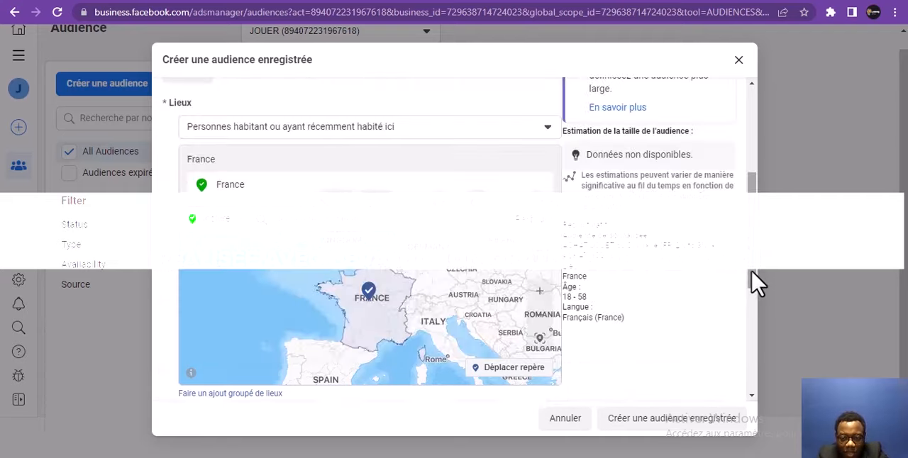
pyautogui.moveTo(753, 254); pyautogui.dragTo(749, 362)
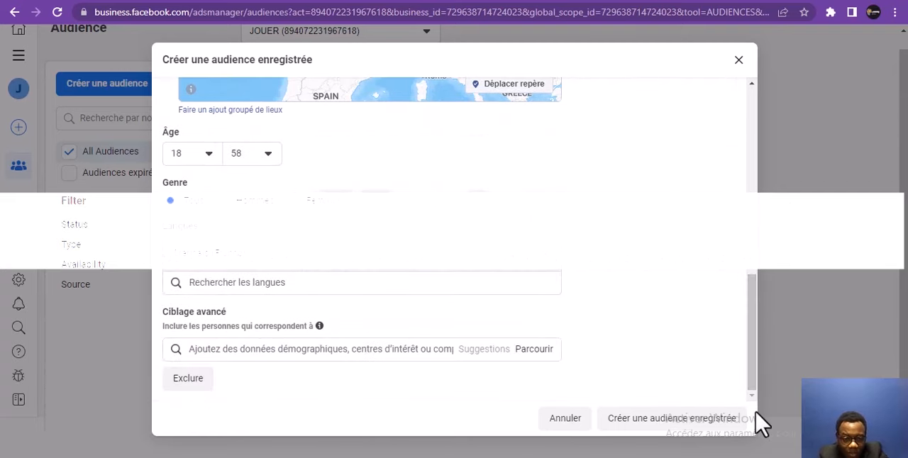
pyautogui.click(401, 348)
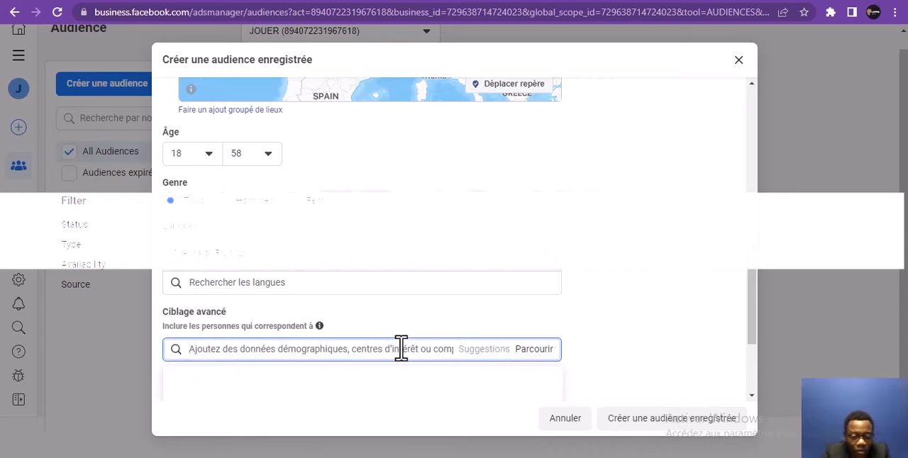
pyautogui.write('ioue')
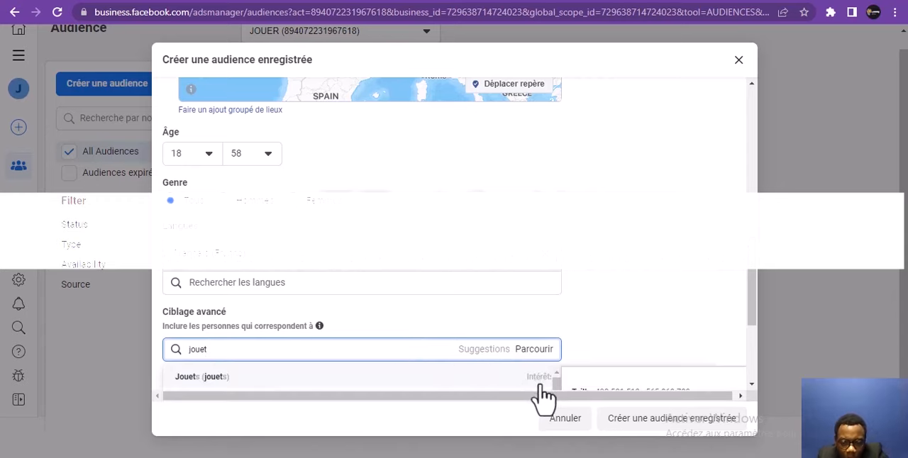
pyautogui.click(756, 344)
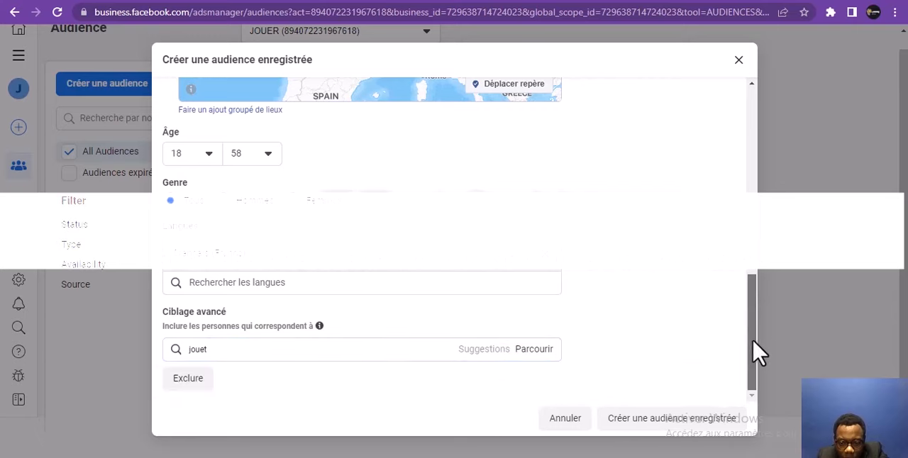
# Search the advanced targeting for "jouet" and add the interest "Jouets (jouets)" to the saved audience
pyautogui.click(464, 355)
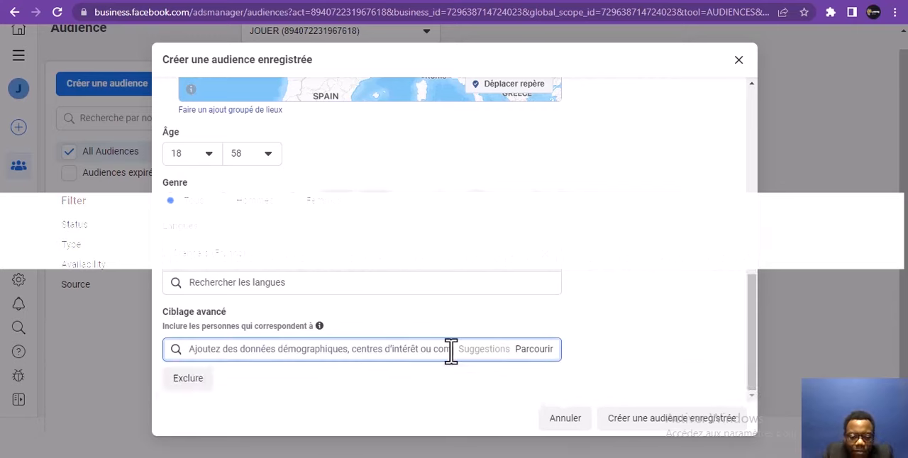
pyautogui.write('jouet')
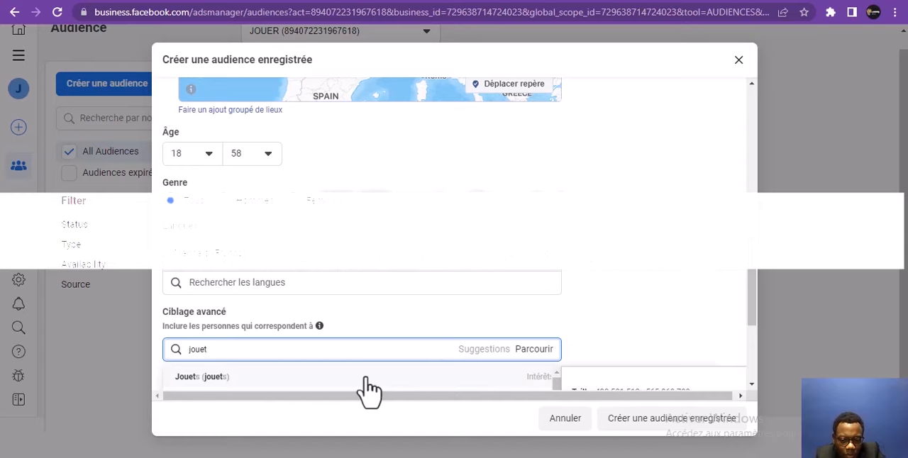
pyautogui.click(366, 378)
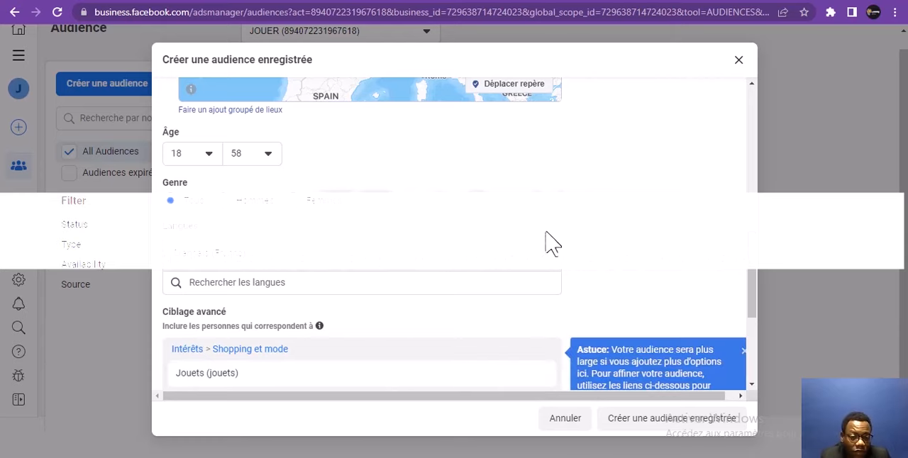
pyautogui.scroll(4, 747, 245)
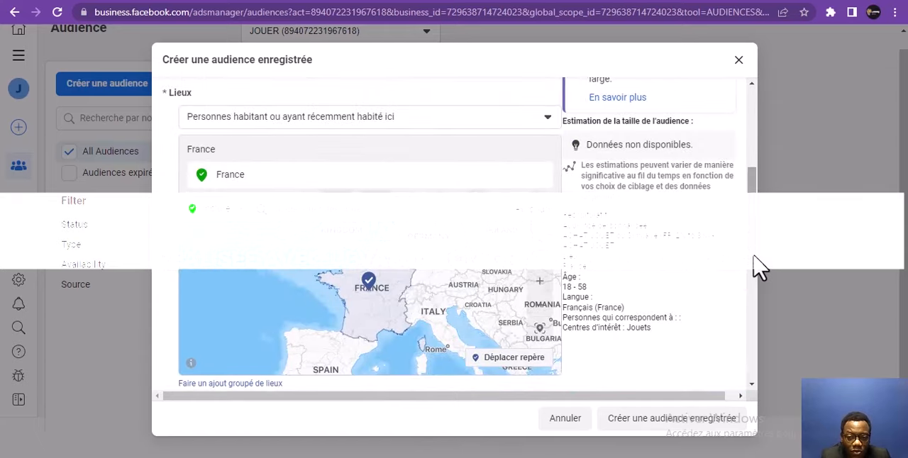
# Search the advanced targeting for "mode" and add the interest "mode (cosmétiques)" to the saved audience
pyautogui.moveTo(756, 245); pyautogui.dragTo(755, 323)
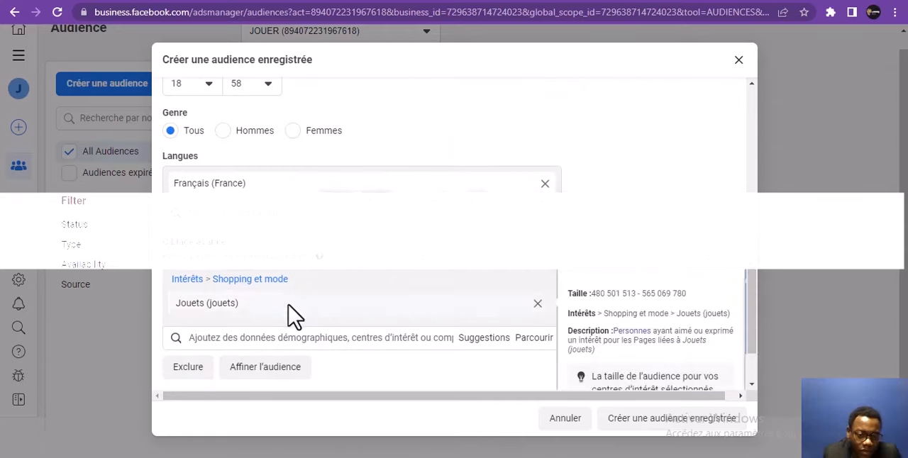
pyautogui.click(284, 338)
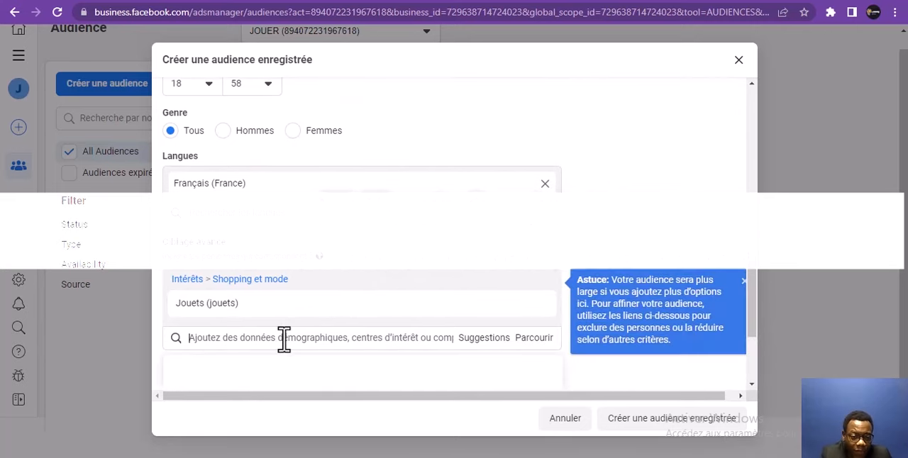
pyautogui.write('l')
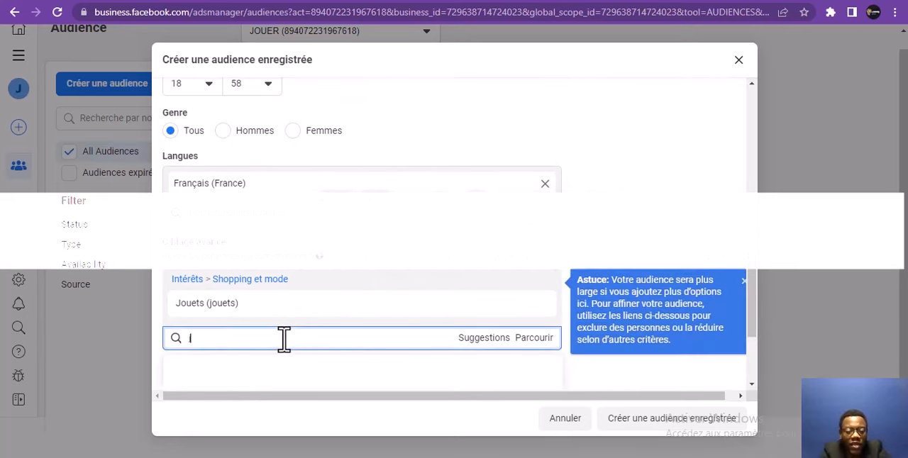
pyautogui.write('o')
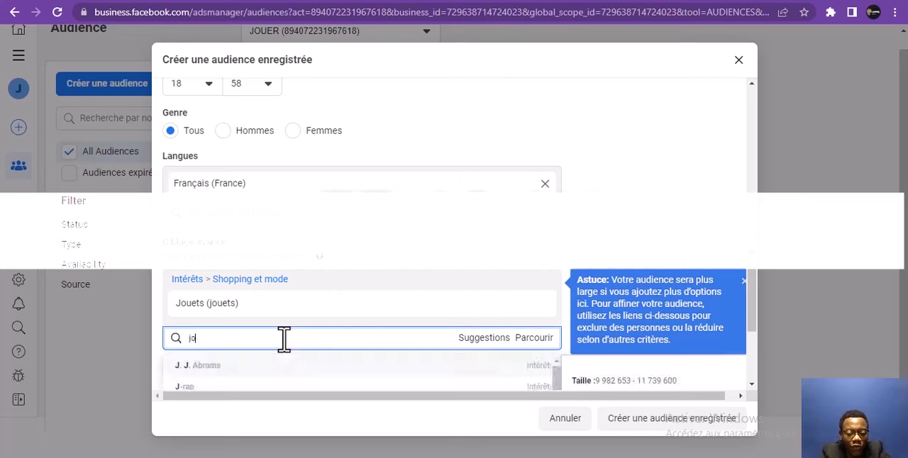
pyautogui.write('uet')
pyautogui.press('BackSpace')
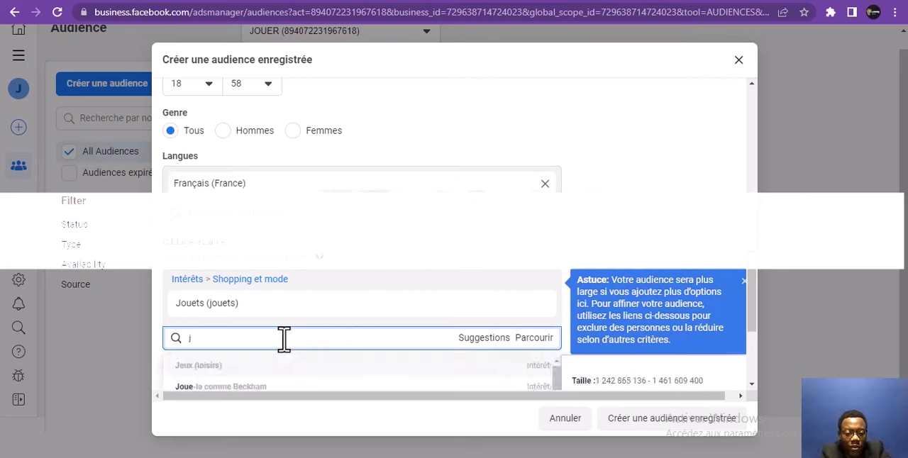
pyautogui.press('BackSpace')
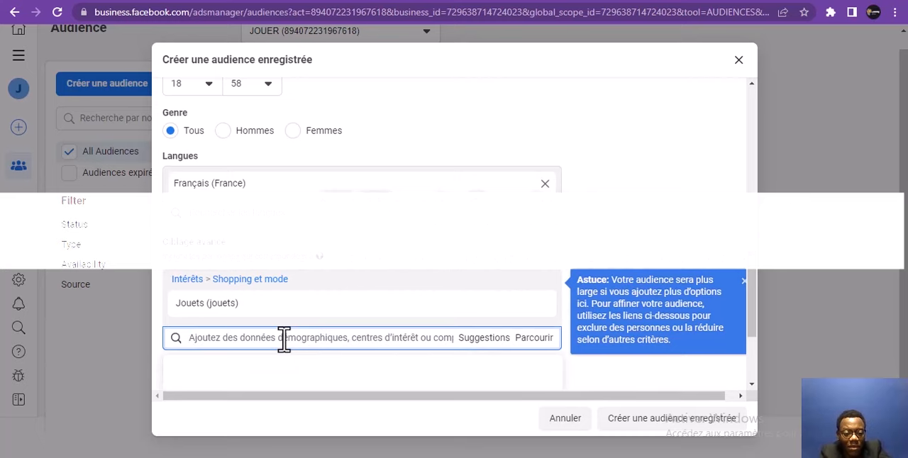
pyautogui.write('mode')
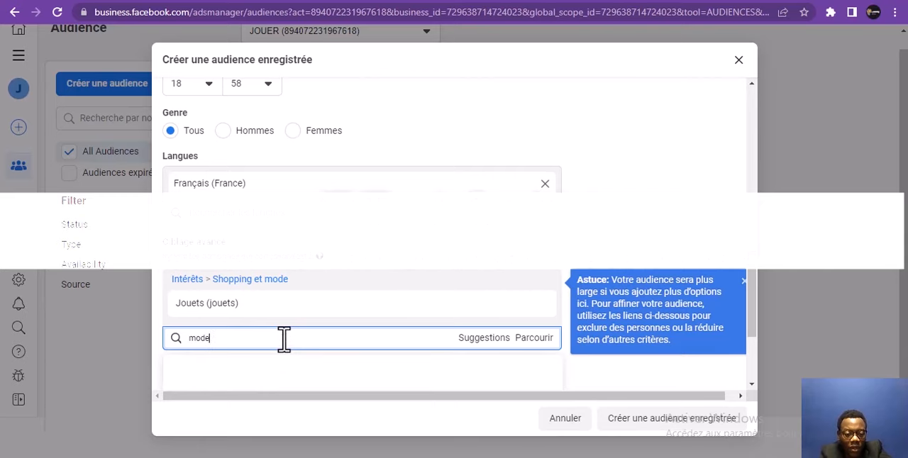
pyautogui.press('Return')
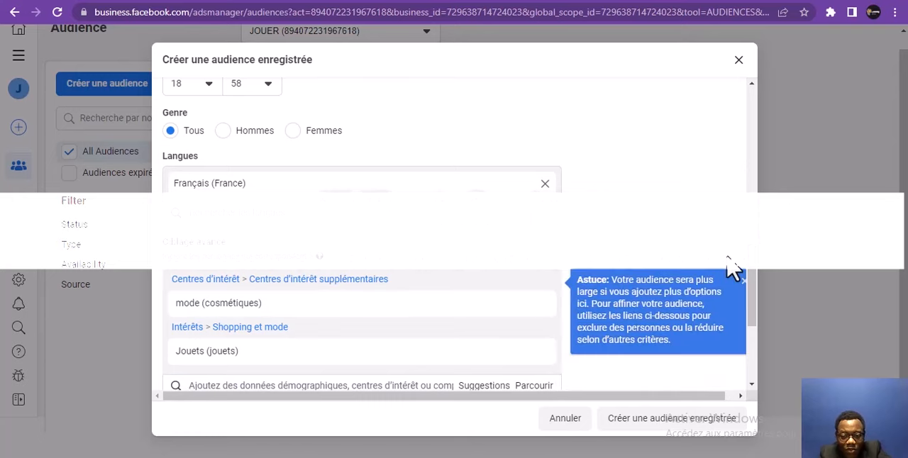
# Review the location, age, language and interest targeting, and create the saved audience
pyautogui.scroll(1, 755, 275)
pyautogui.scroll(3, 754, 273)
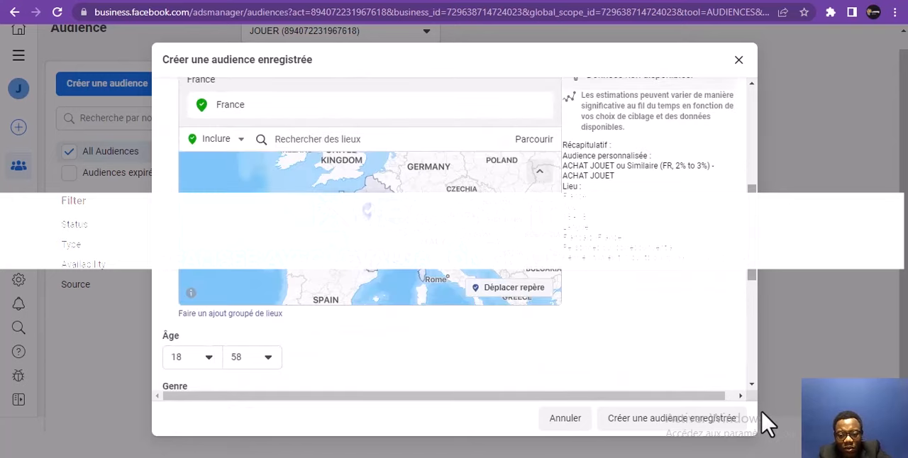
pyautogui.scroll(-5, 756, 389)
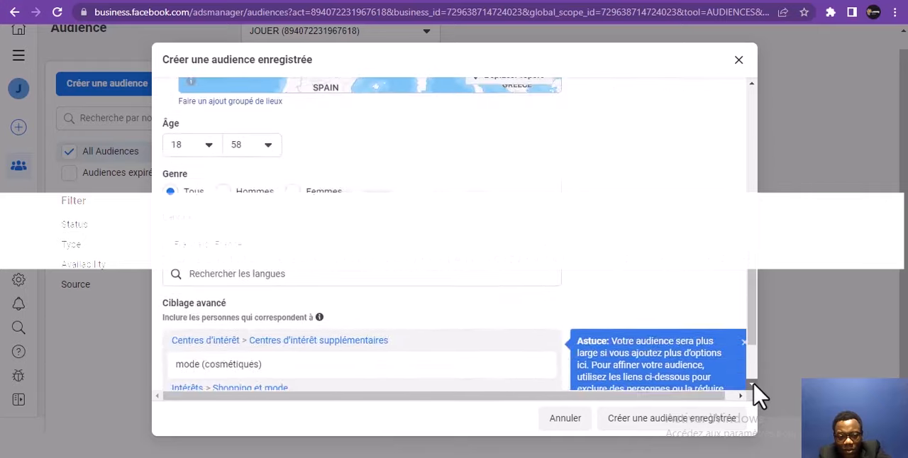
pyautogui.click(656, 421)
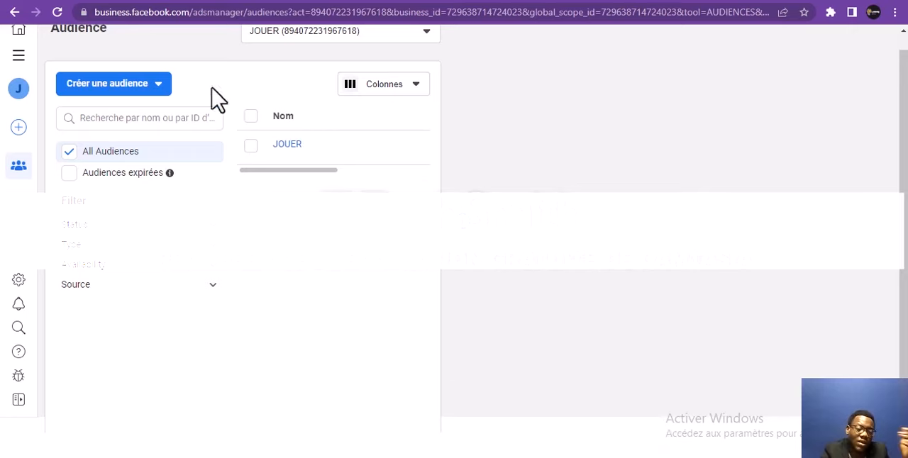
# Open the Gestionnaire de publicités and answer Non to the question on whether JOOMY has a political or general-interest purpose
pyautogui.click(158, 83)
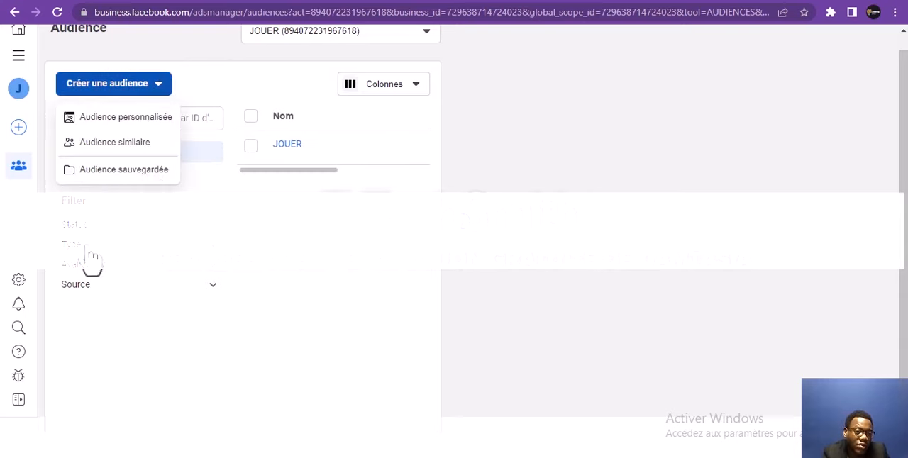
pyautogui.click(19, 57)
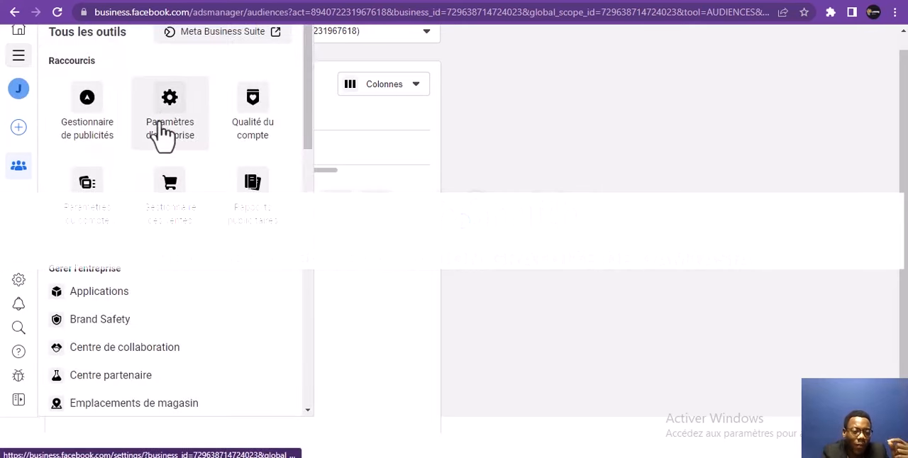
pyautogui.click(87, 110)
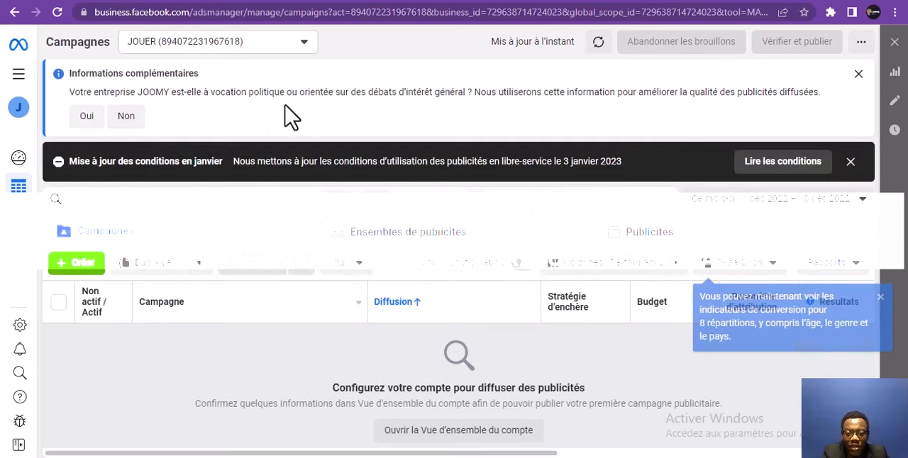
pyautogui.click(127, 120)
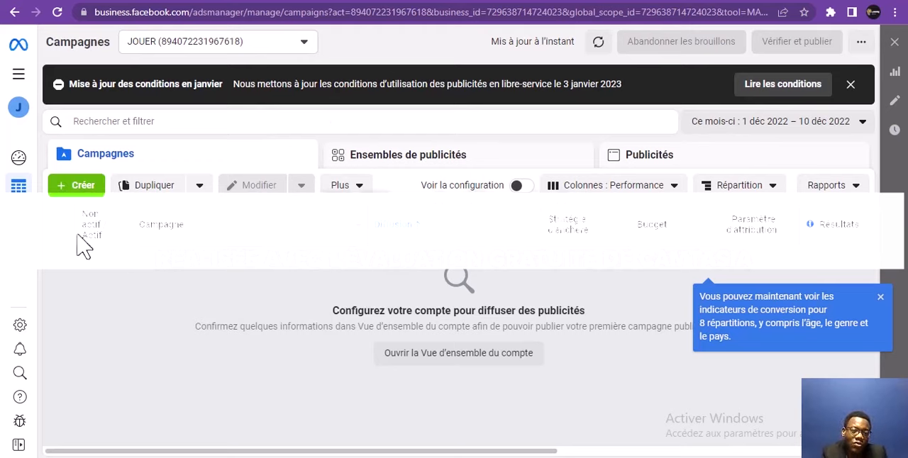
pyautogui.click(162, 44)
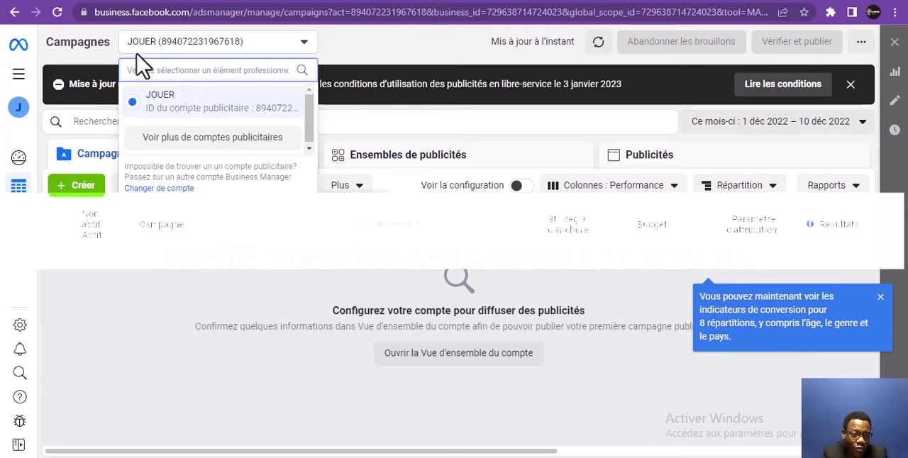
pyautogui.click(149, 298)
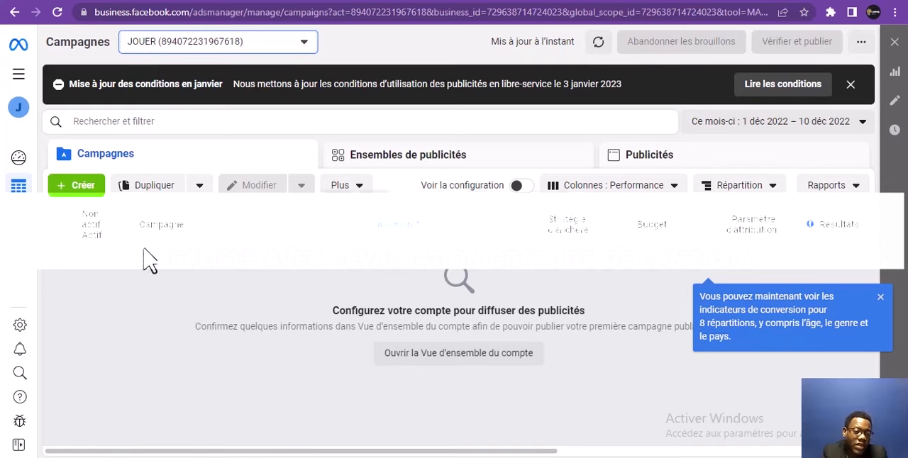
pyautogui.click(158, 49)
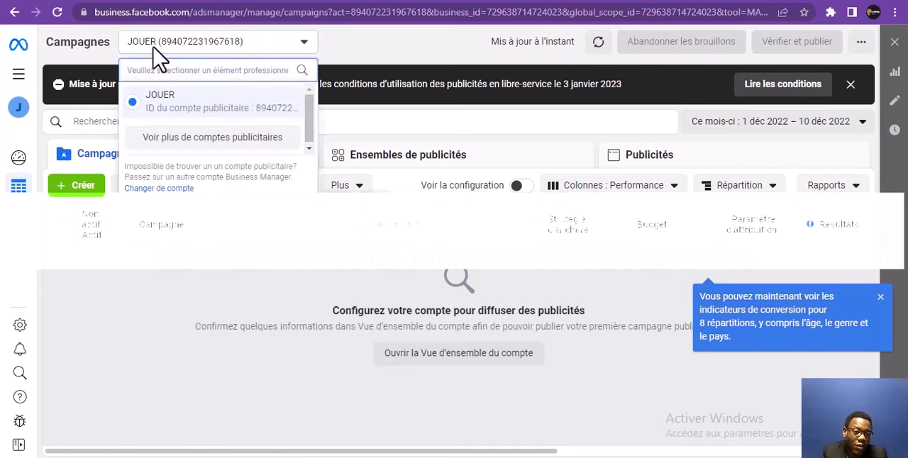
pyautogui.click(105, 294)
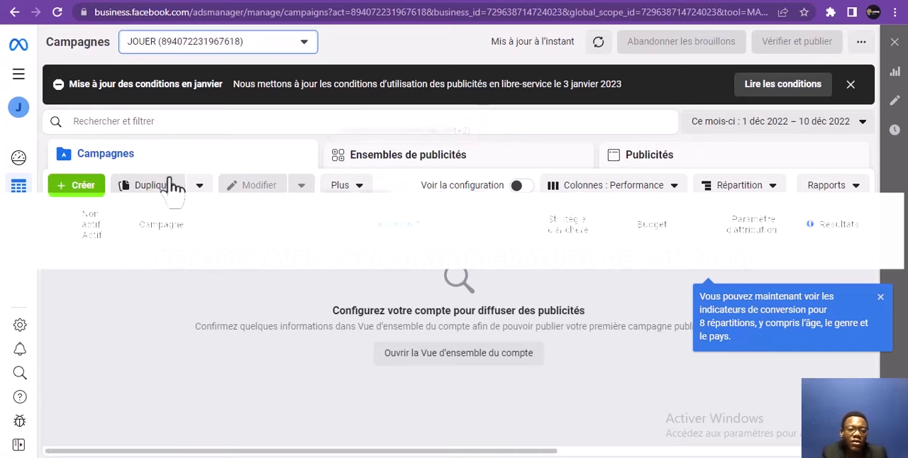
# Create a new campaign with the objective Prospects
pyautogui.click(79, 187)
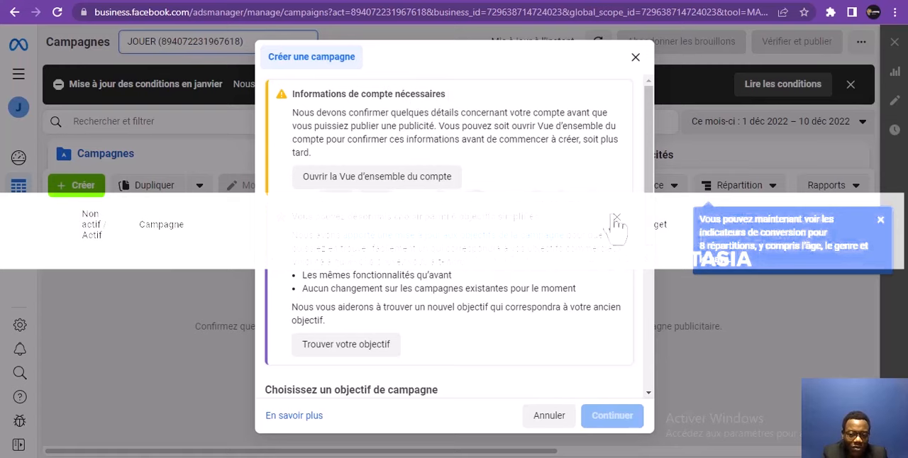
pyautogui.moveTo(651, 195); pyautogui.dragTo(652, 282)
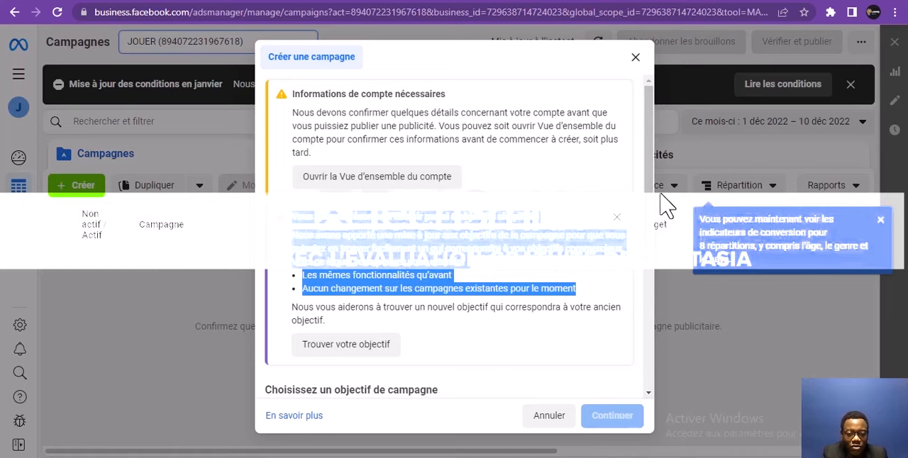
pyautogui.moveTo(649, 191); pyautogui.dragTo(659, 375)
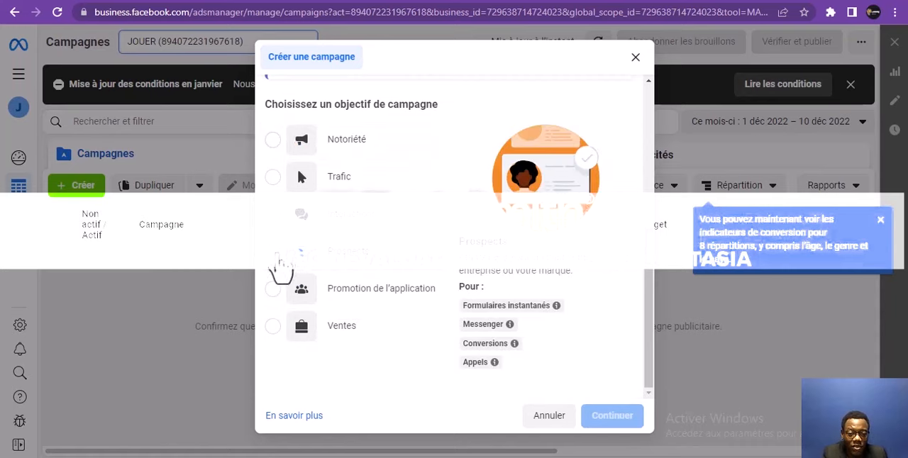
pyautogui.click(281, 261)
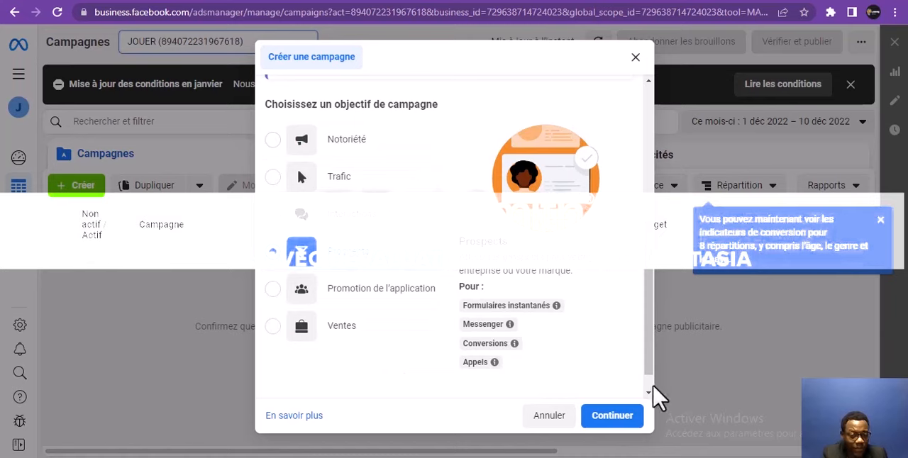
pyautogui.click(630, 419)
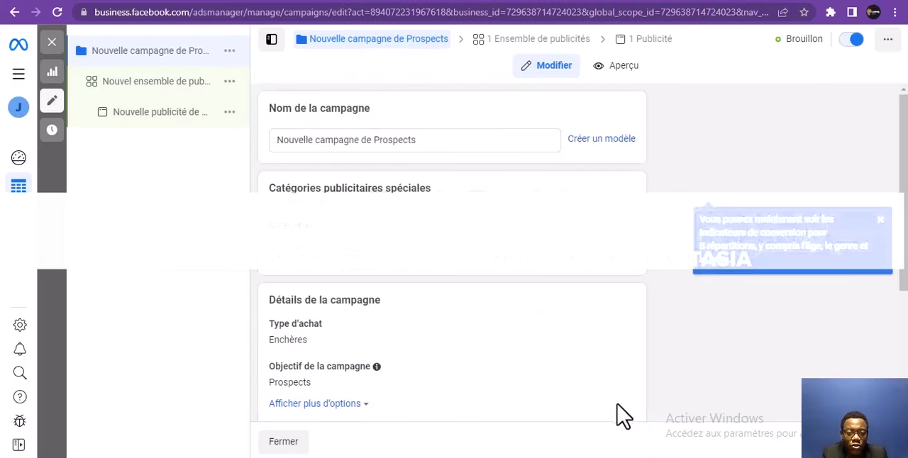
# Examine the new campaign's name, special ad categories, campaign details and A/B test settings
pyautogui.click(435, 137)
pyautogui.moveTo(258, 197); pyautogui.dragTo(282, 146)
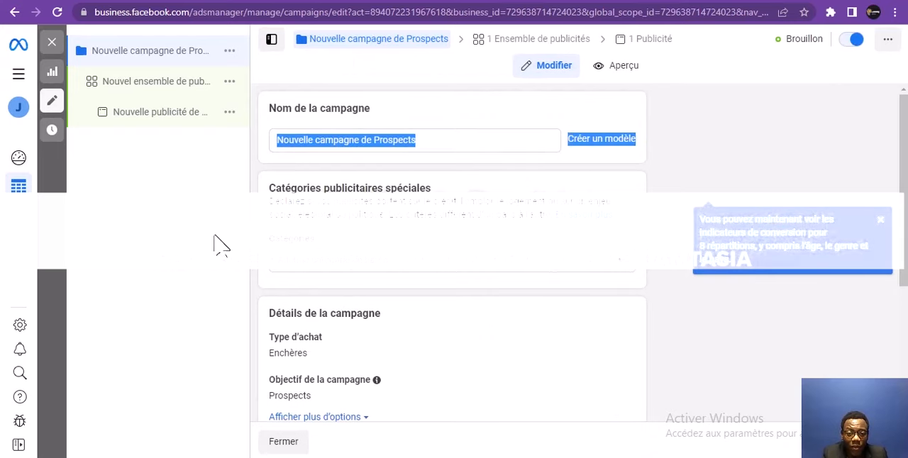
pyautogui.click(257, 176)
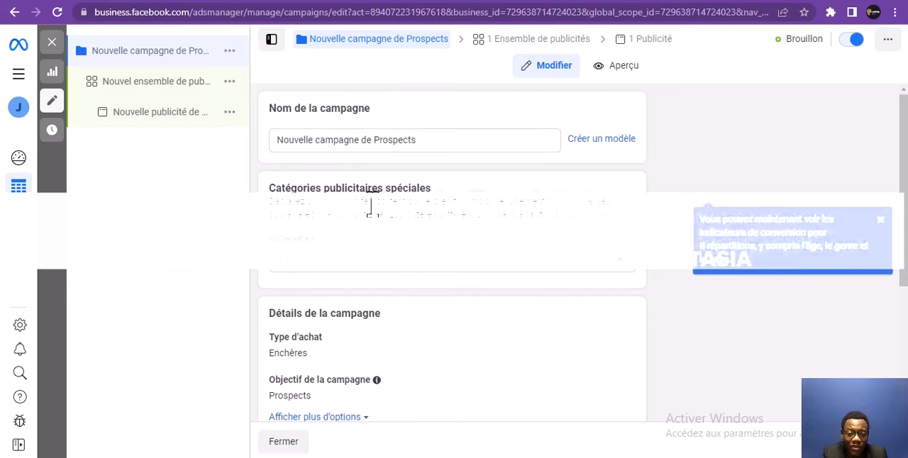
pyautogui.click(395, 264)
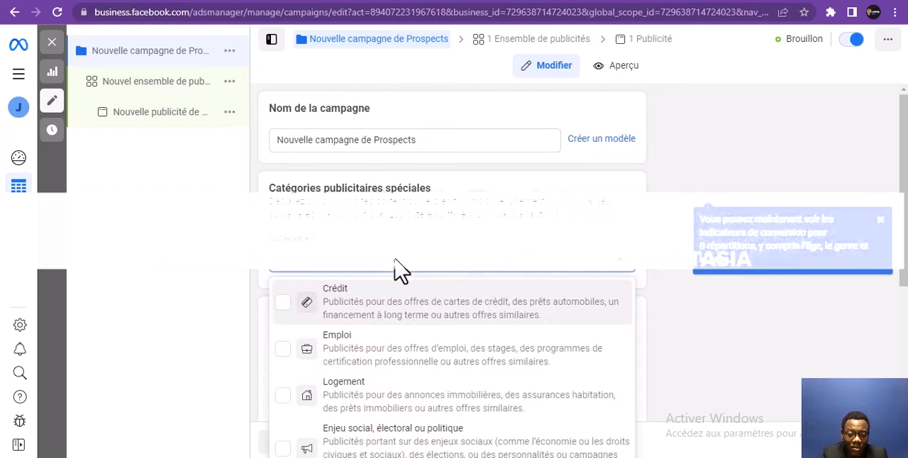
pyautogui.click(401, 269)
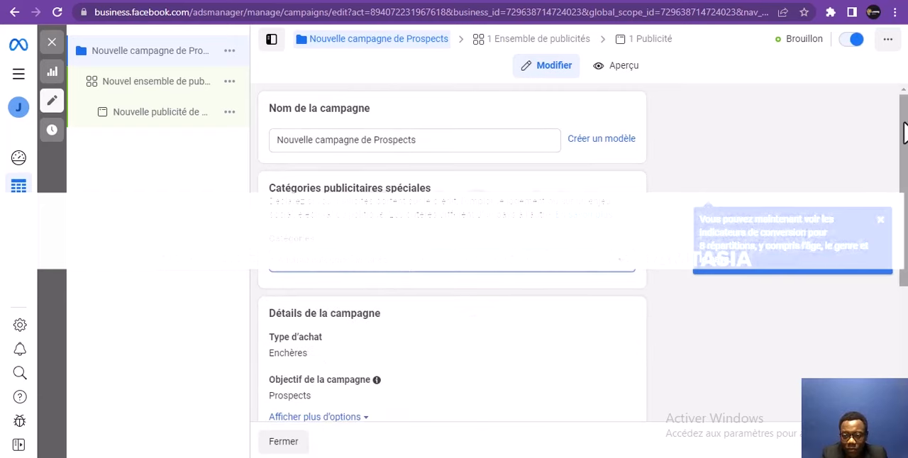
pyautogui.moveTo(905, 146); pyautogui.dragTo(878, 259)
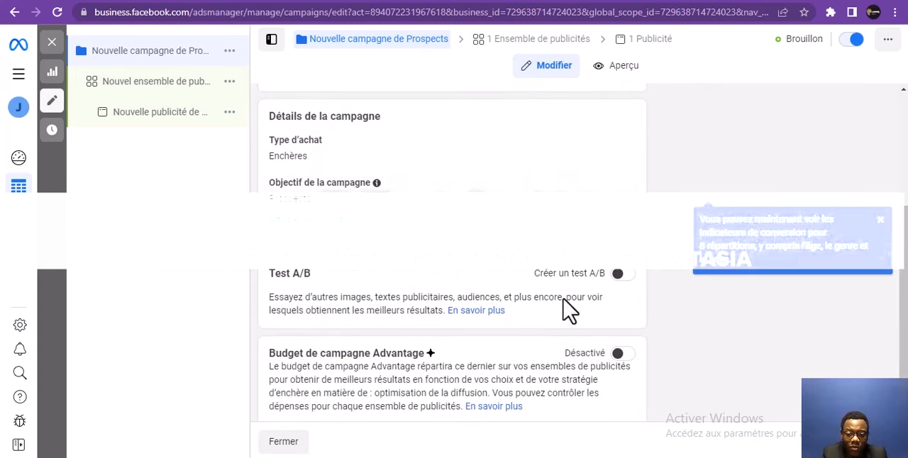
pyautogui.moveTo(903, 237); pyautogui.dragTo(897, 294)
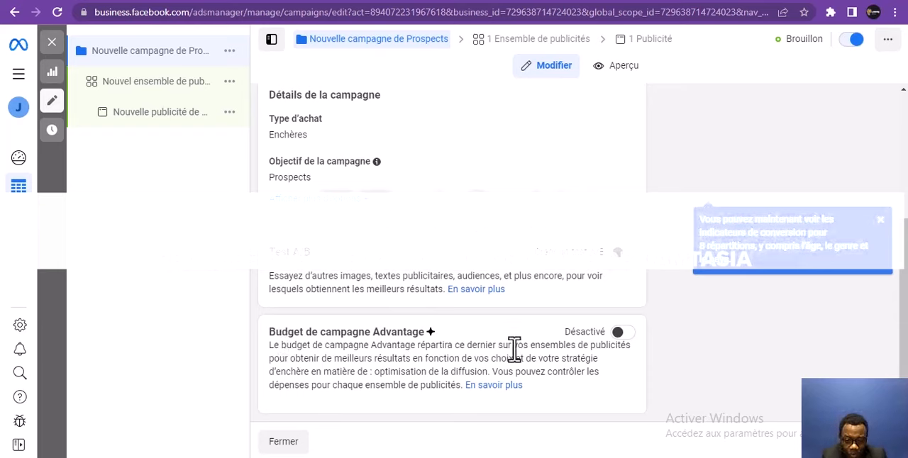
# Try out the Advantage campaign budget, look over its budget and bid strategy options, and turn it off again
pyautogui.click(624, 333)
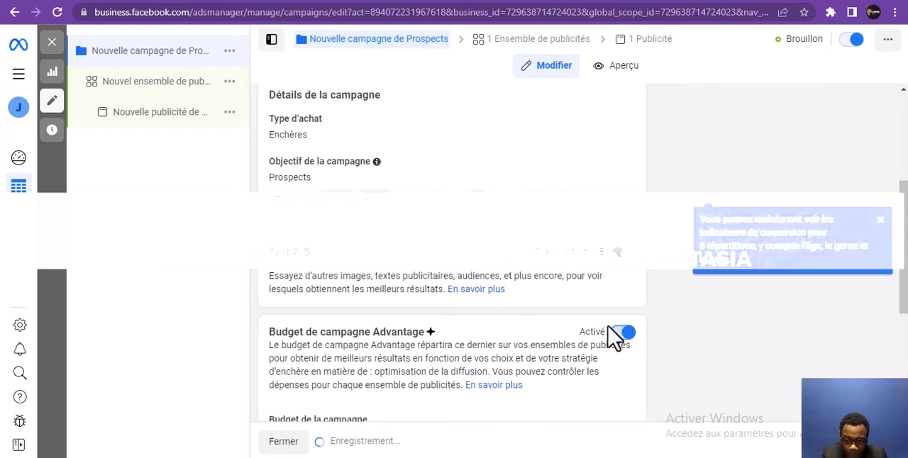
pyautogui.moveTo(902, 220); pyautogui.dragTo(903, 262)
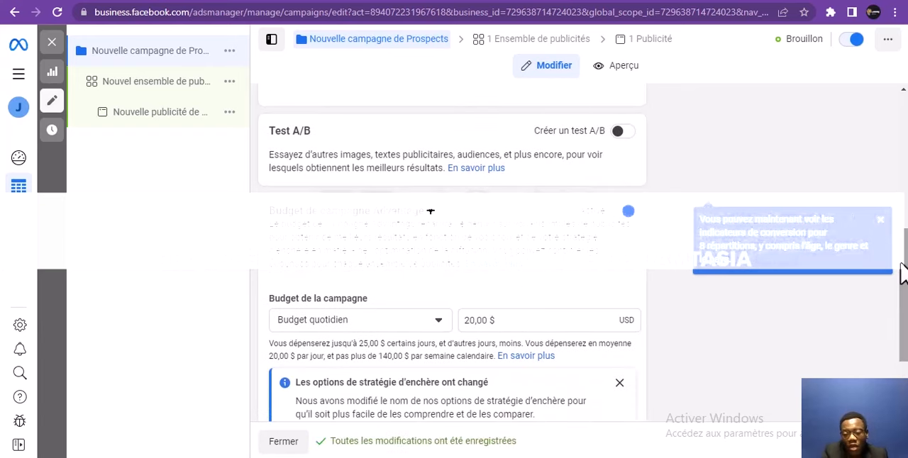
pyautogui.moveTo(903, 271); pyautogui.dragTo(904, 296)
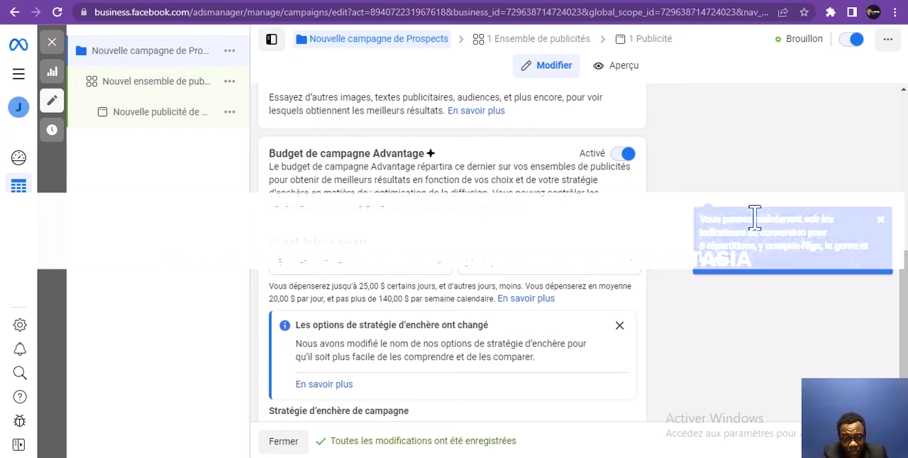
pyautogui.click(623, 157)
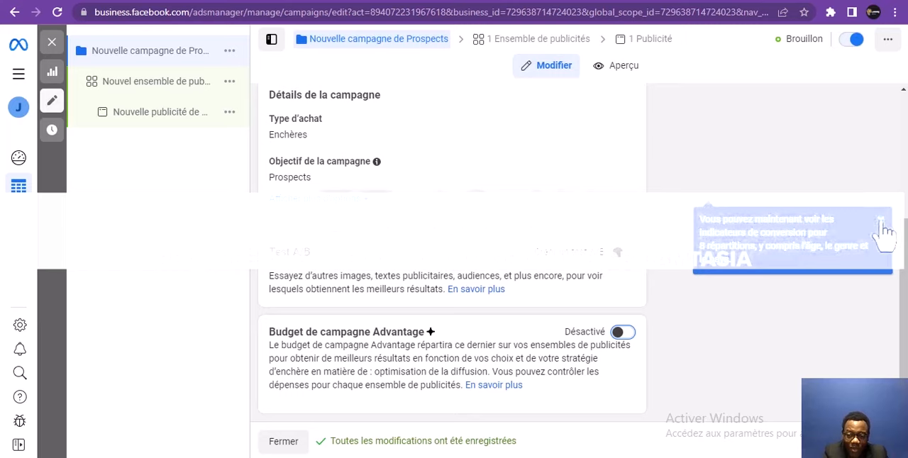
pyautogui.click(881, 222)
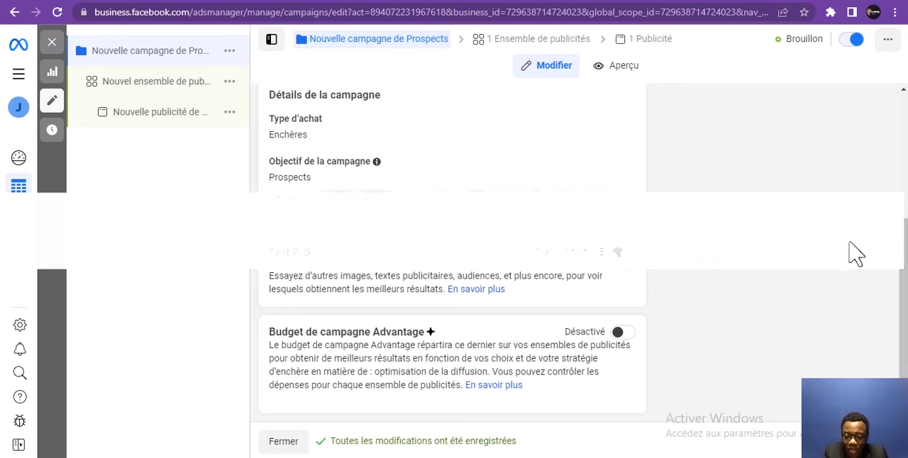
# Turn on the Advantage campaign budget and look over the campaign's daily budget and bid strategy
pyautogui.click(621, 335)
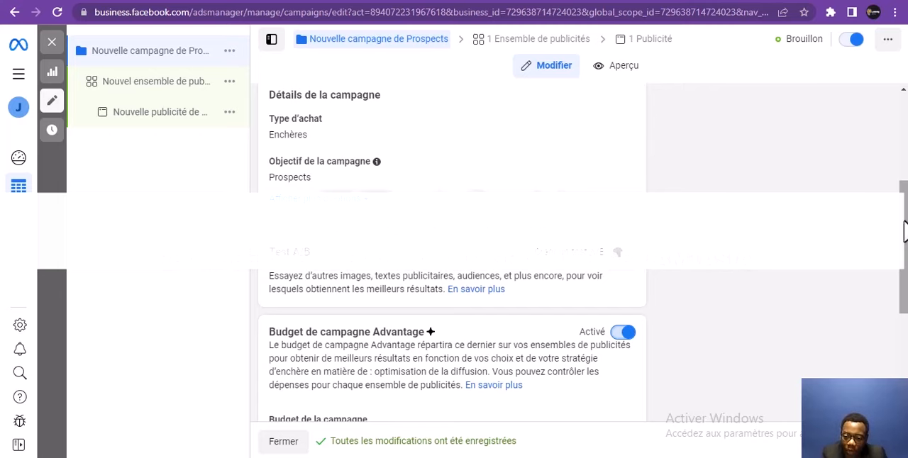
pyautogui.moveTo(905, 231); pyautogui.dragTo(903, 301)
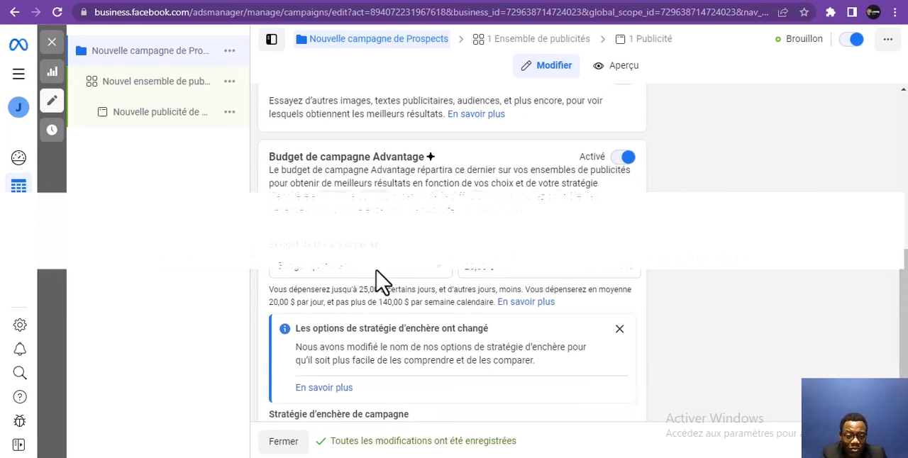
pyautogui.click(530, 266)
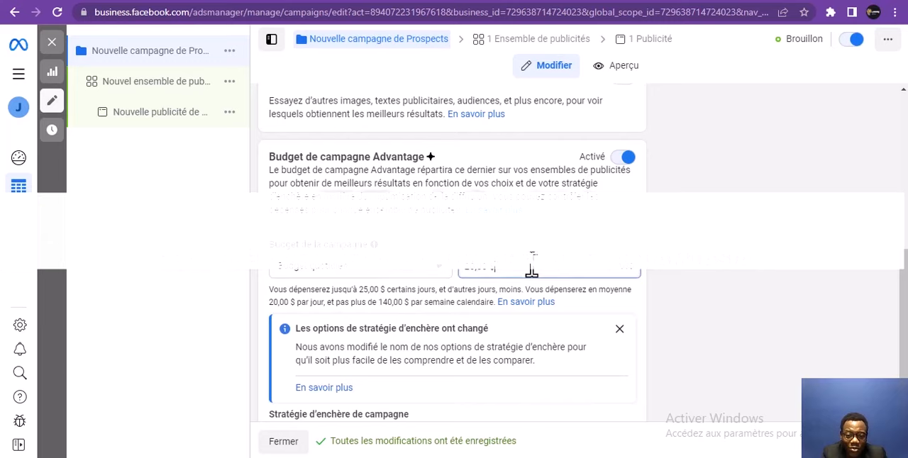
pyautogui.moveTo(530, 264); pyautogui.dragTo(462, 278)
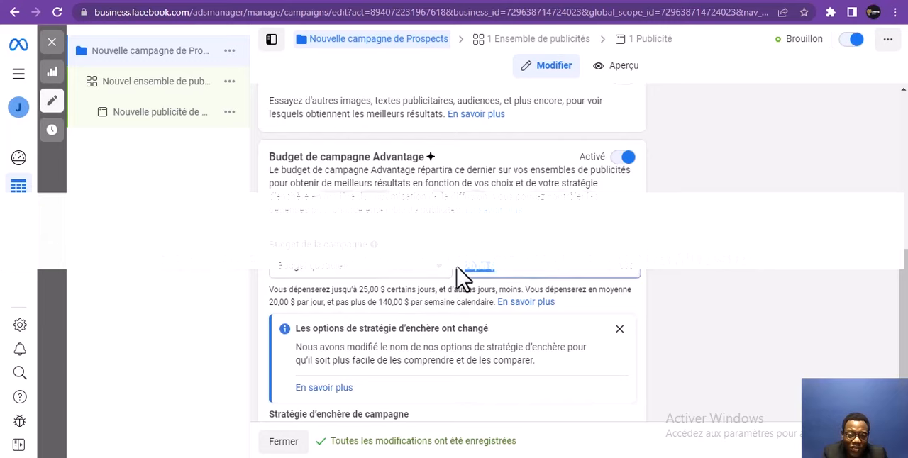
pyautogui.click(501, 266)
pyautogui.scroll(-2, 900, 273)
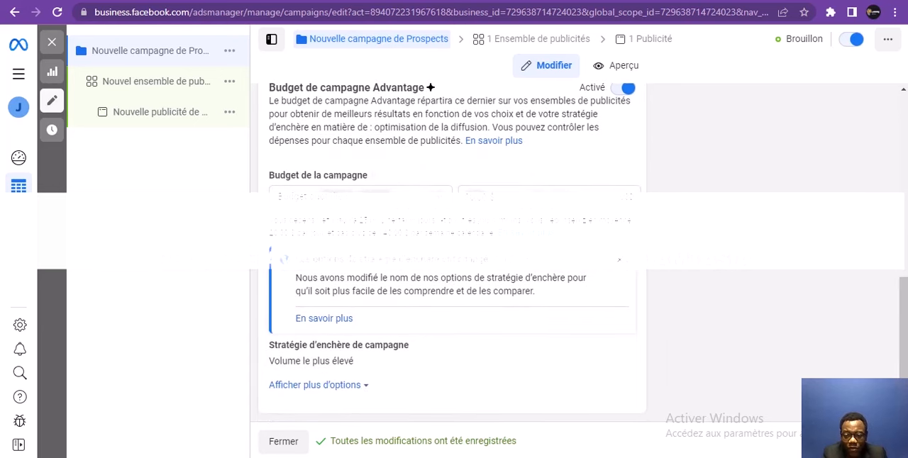
# Continue to the ad set's settings and dismiss the suggestion to switch to Formulaires instantanés et Messenger
pyautogui.click(873, 441)
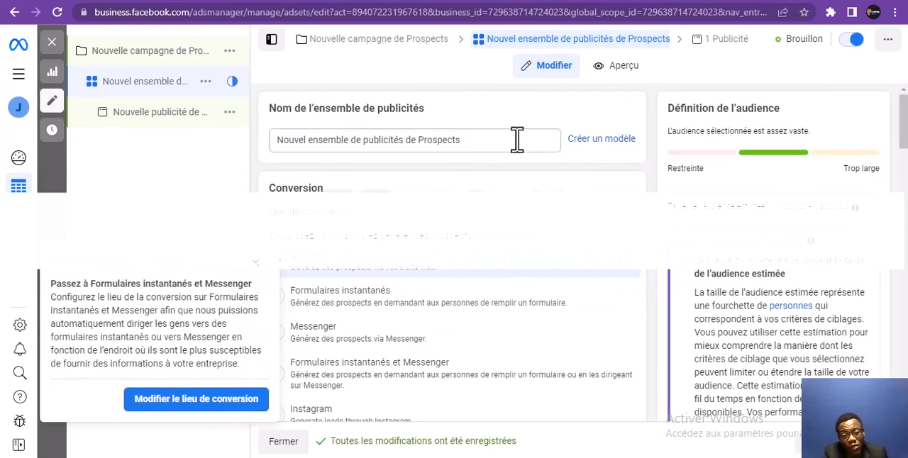
pyautogui.moveTo(518, 140); pyautogui.dragTo(260, 168)
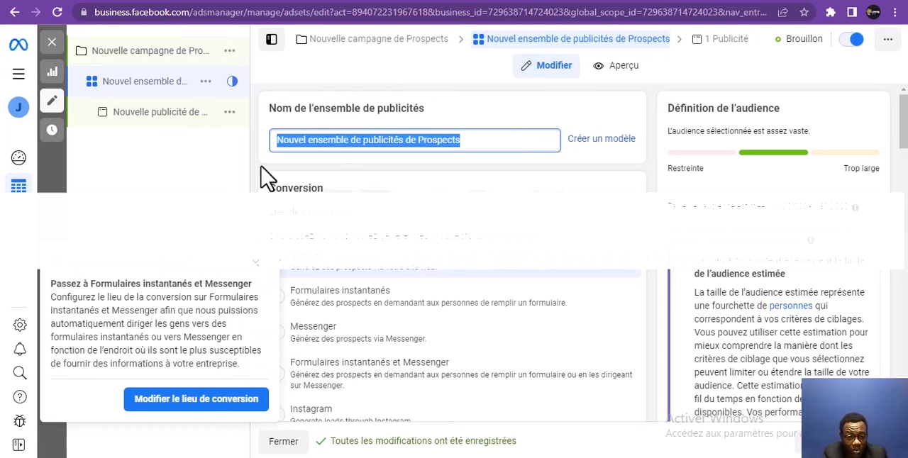
pyautogui.click(261, 167)
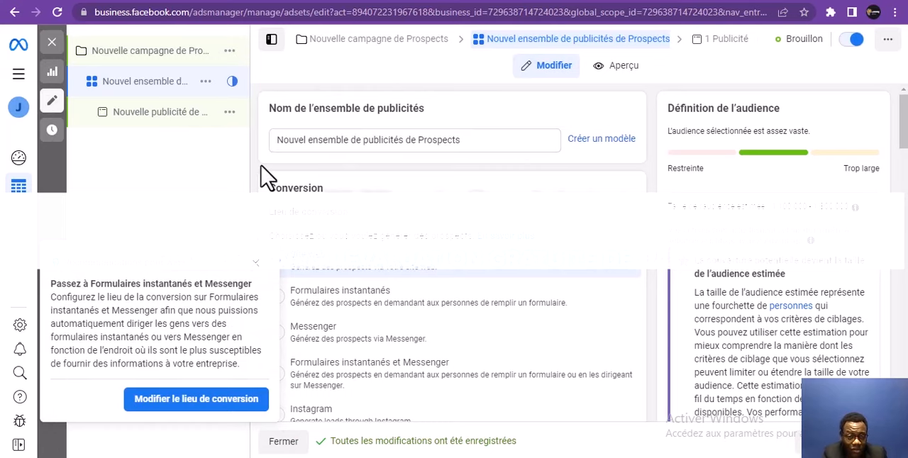
pyautogui.click(257, 269)
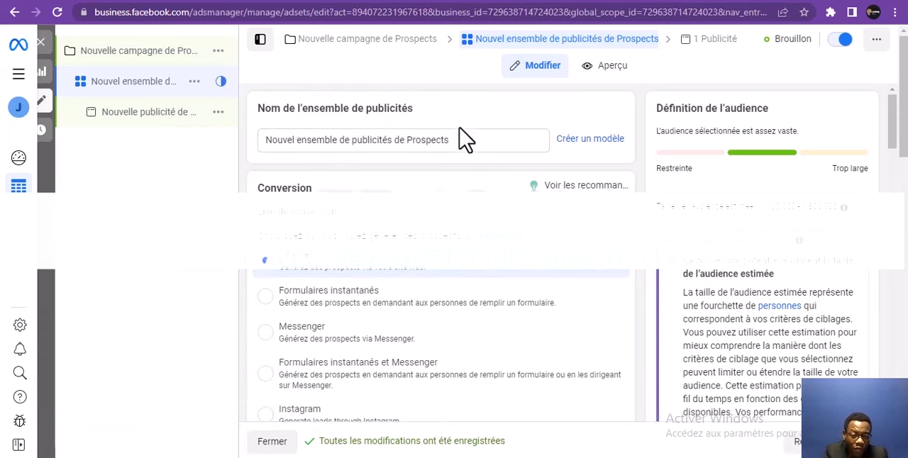
pyautogui.moveTo(463, 140); pyautogui.dragTo(217, 172)
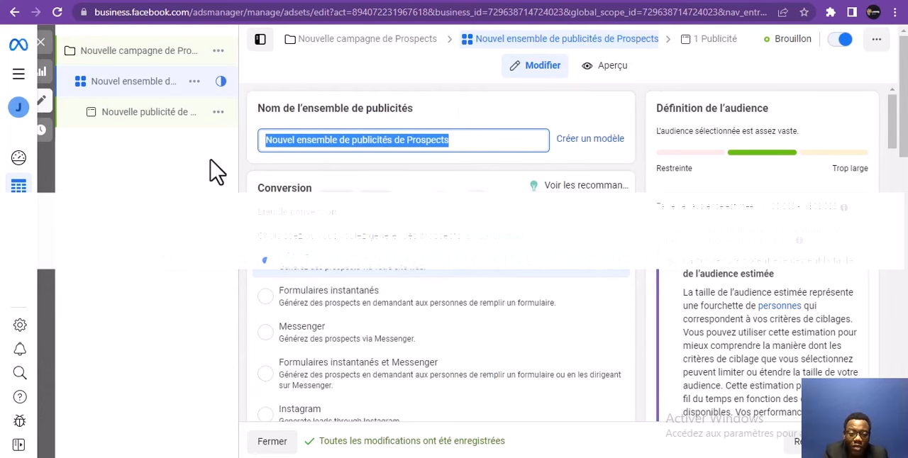
pyautogui.moveTo(462, 140)
pyautogui.mouseDown()
pyautogui.moveTo(317, 166)
pyautogui.moveTo(453, 142)
pyautogui.mouseUp()
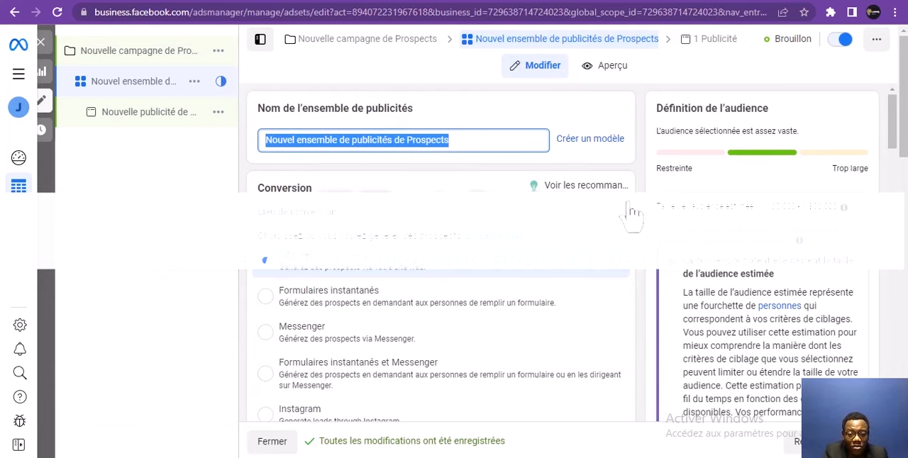
# Look through the pixel's available conversion events and choose Prospect as the ad set's conversion event
pyautogui.click(894, 139)
pyautogui.moveTo(895, 140); pyautogui.dragTo(893, 193)
pyautogui.click(528, 243)
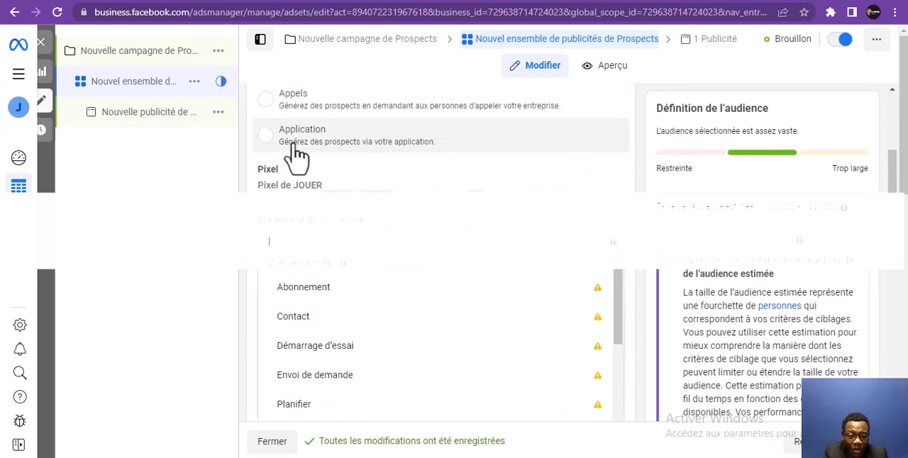
pyautogui.moveTo(614, 245)
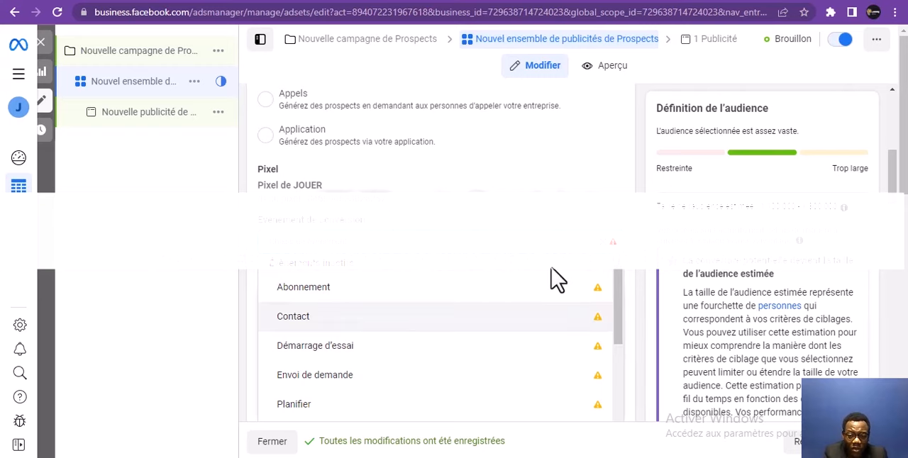
pyautogui.moveTo(623, 308); pyautogui.dragTo(606, 381)
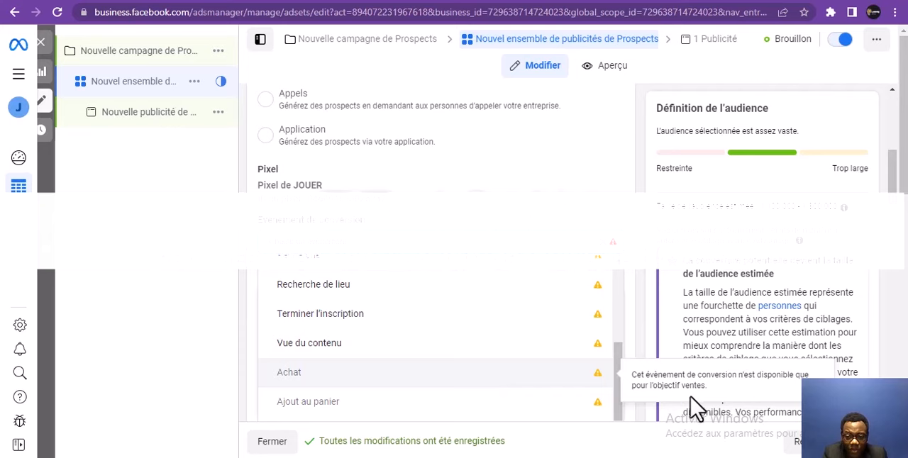
pyautogui.click(592, 188)
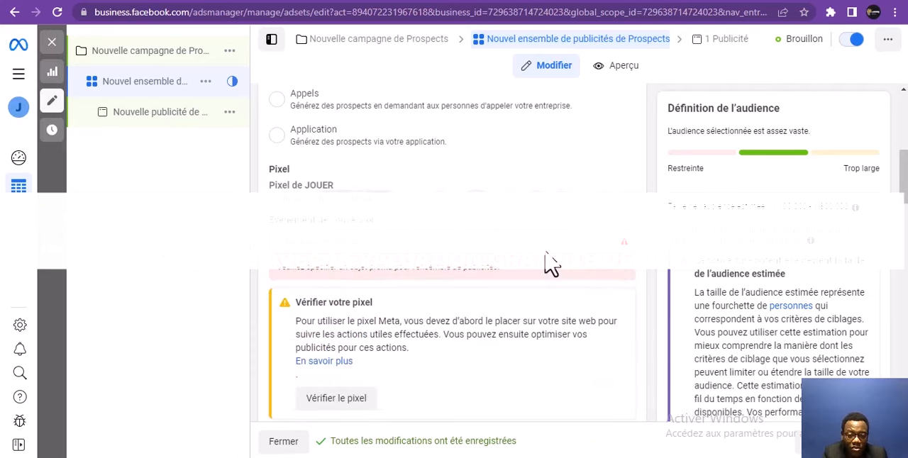
pyautogui.click(566, 245)
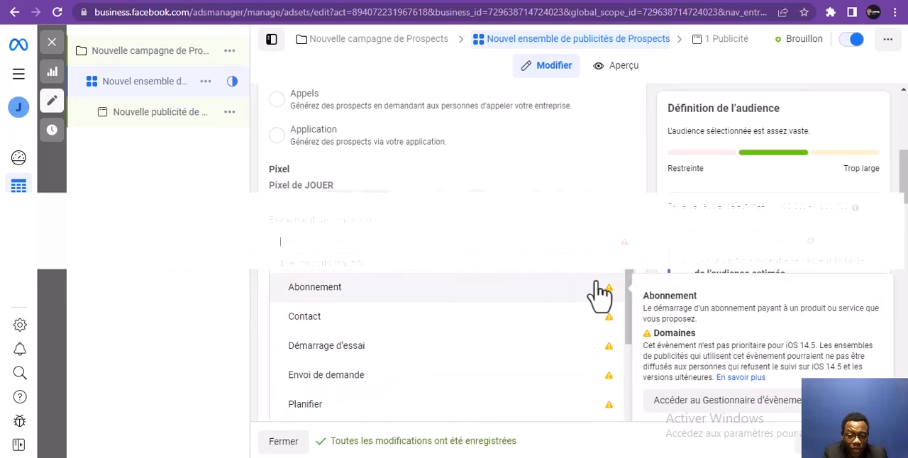
pyautogui.click(629, 196)
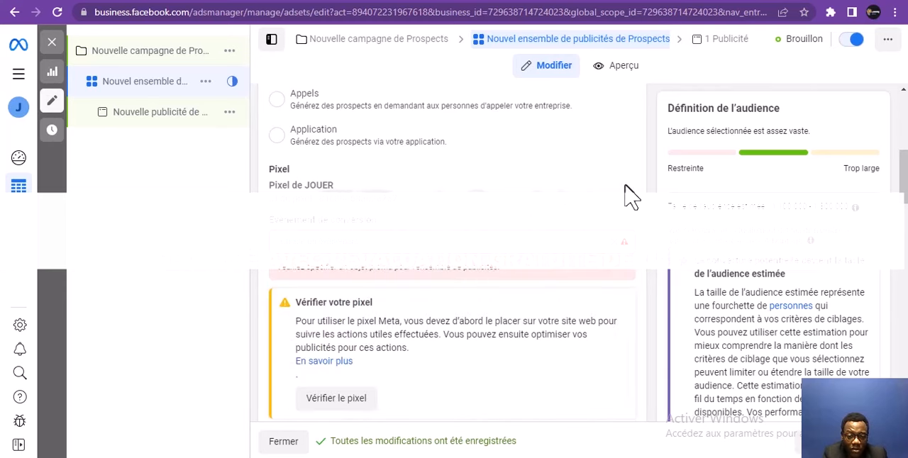
pyautogui.click(503, 245)
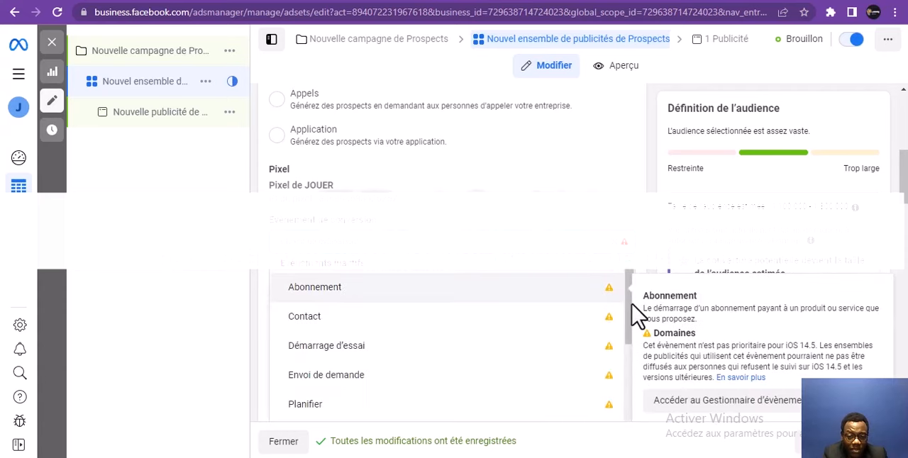
pyautogui.moveTo(634, 317); pyautogui.dragTo(616, 348)
pyautogui.moveTo(575, 354)
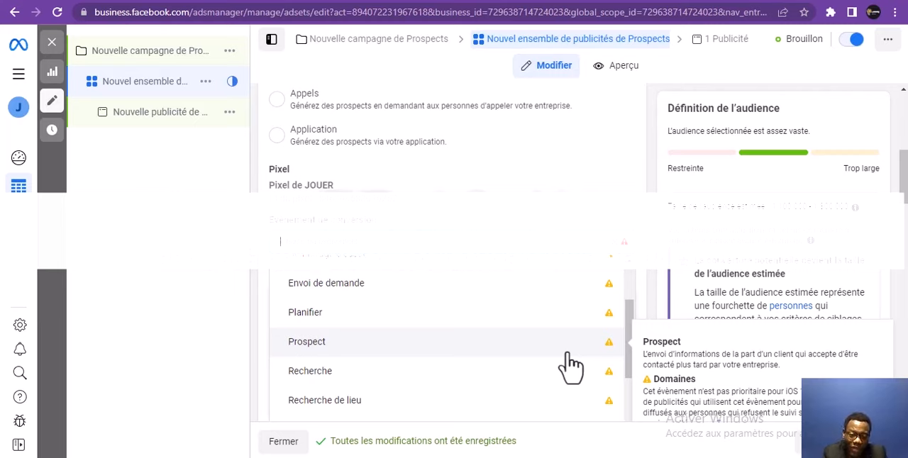
pyautogui.click(566, 355)
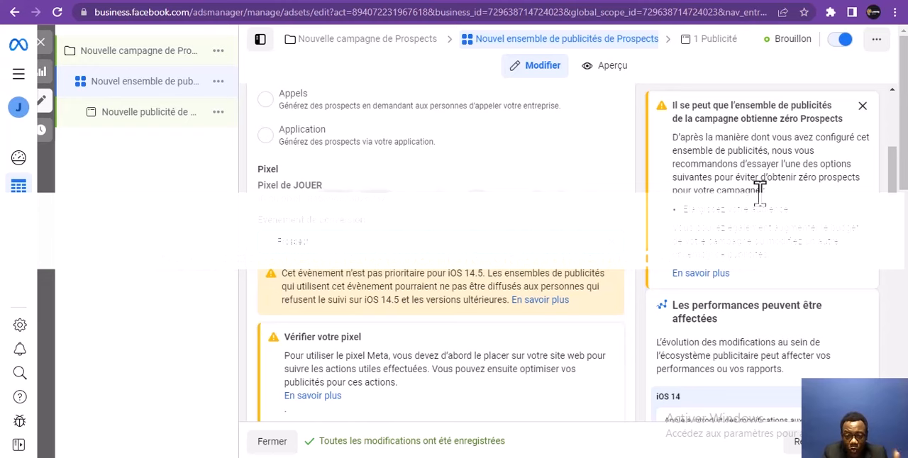
# Look over the dynamic content, optimisation and delivery settings, and show the additional options under Budget et calendrier
pyautogui.moveTo(890, 171); pyautogui.dragTo(884, 217)
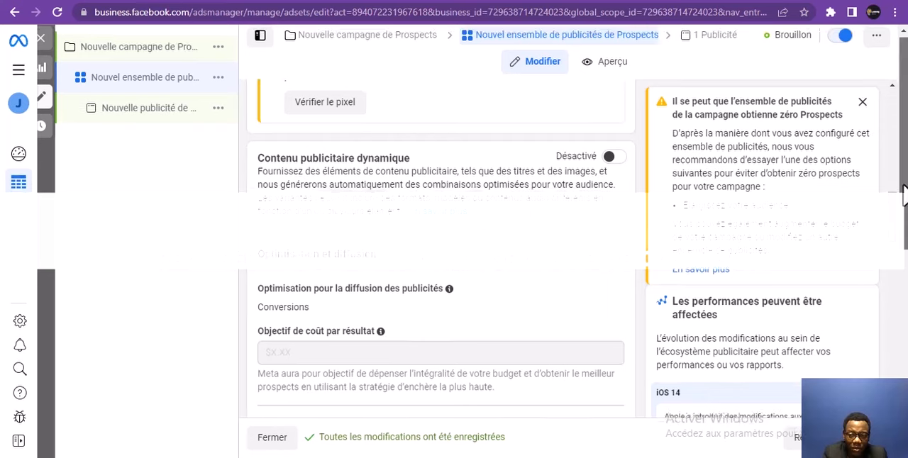
pyautogui.scroll(-2, 904, 216)
pyautogui.scroll(-5, 892, 156)
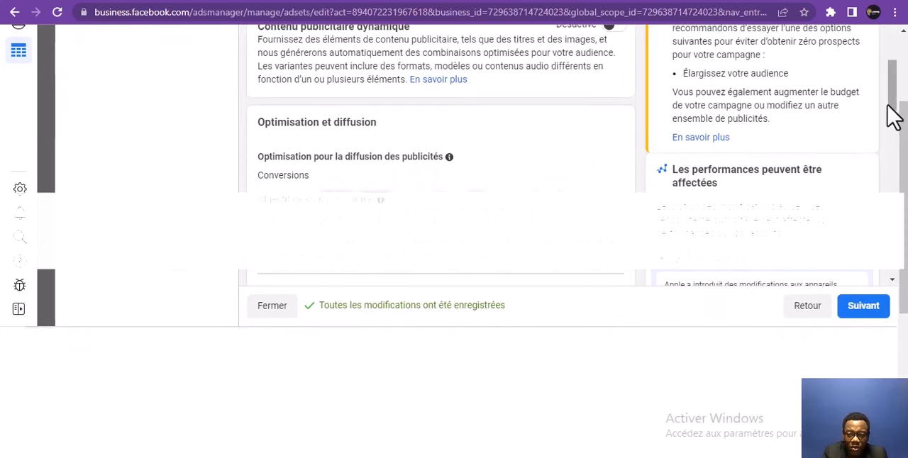
pyautogui.moveTo(891, 140); pyautogui.dragTo(906, 303)
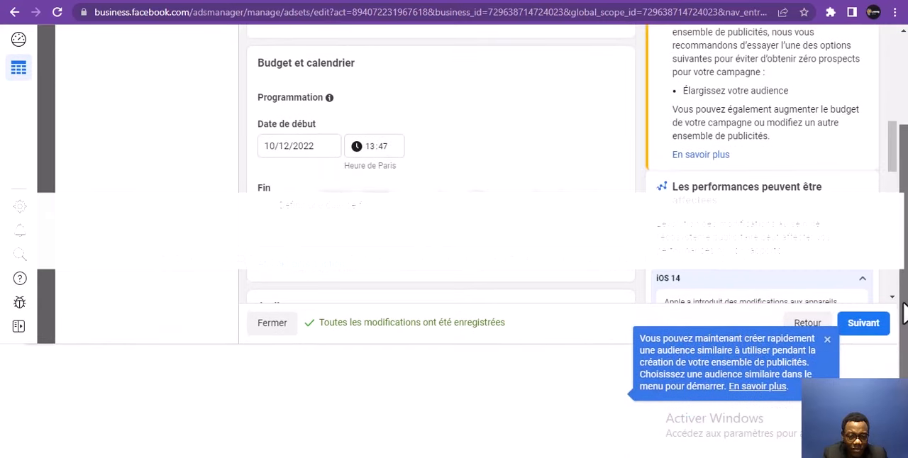
pyautogui.click(351, 266)
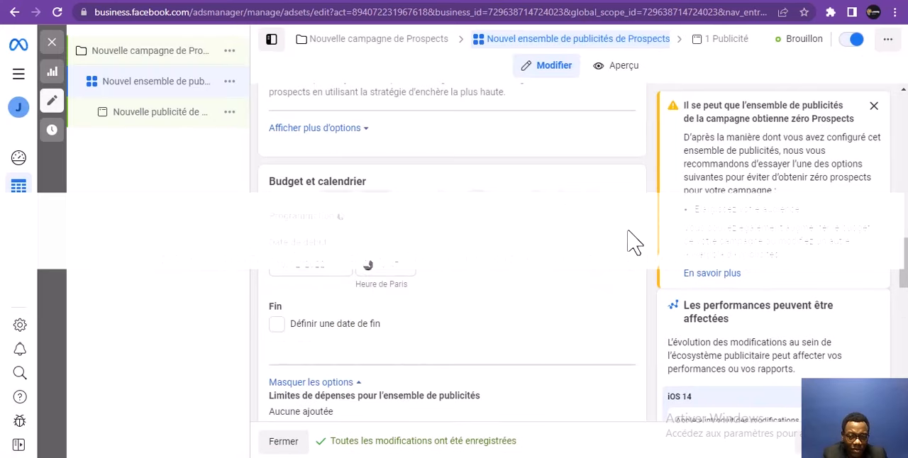
# Apply the saved audience JOUER to the ad set and check its targeting and the placement options
pyautogui.moveTo(905, 266); pyautogui.dragTo(905, 314)
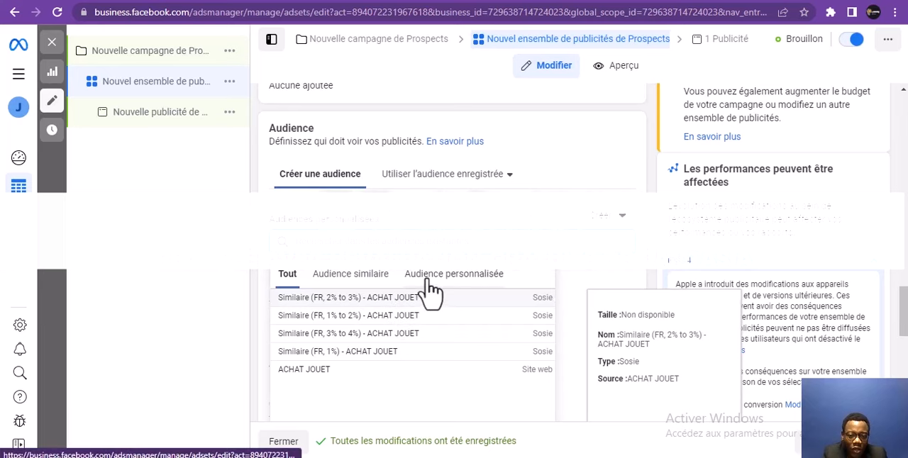
pyautogui.click(437, 182)
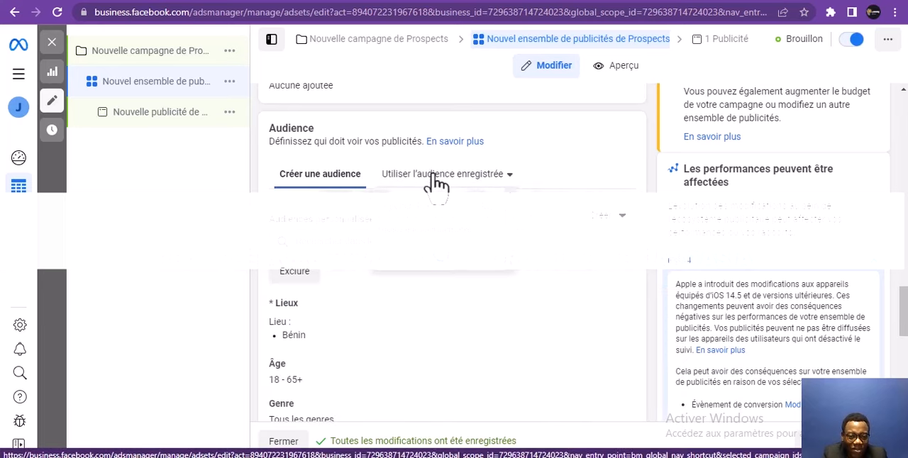
pyautogui.moveTo(410, 260)
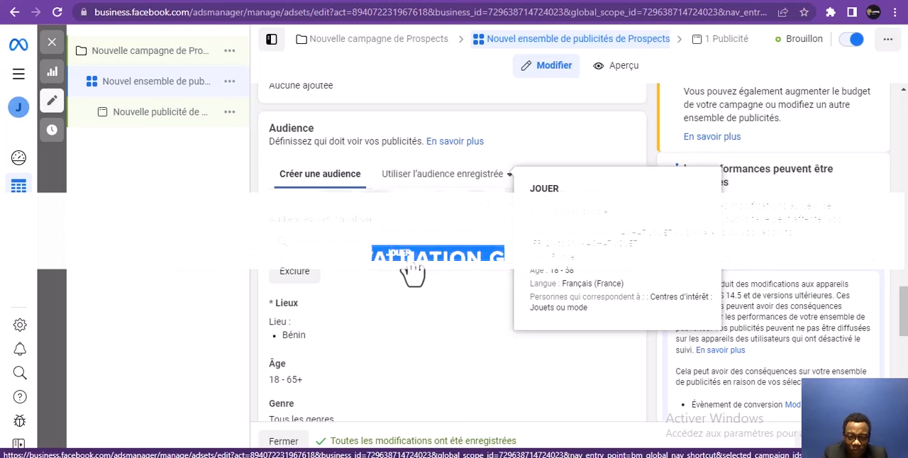
pyautogui.click(411, 269)
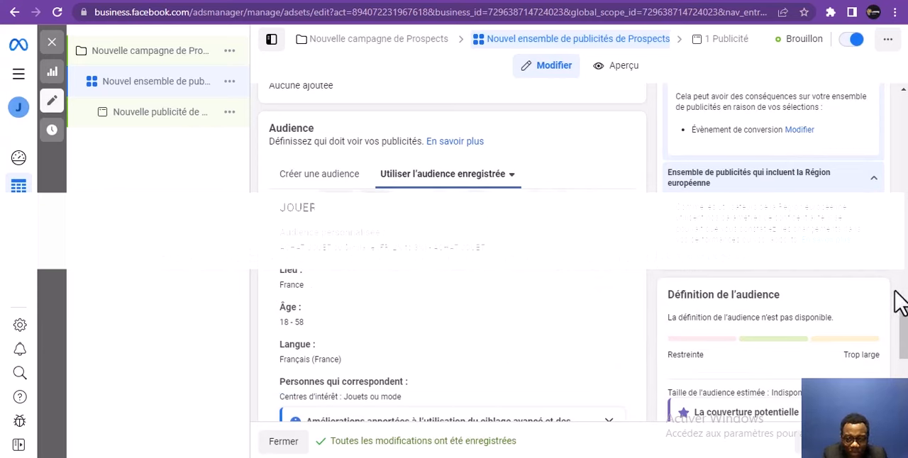
pyautogui.moveTo(904, 312); pyautogui.dragTo(905, 372)
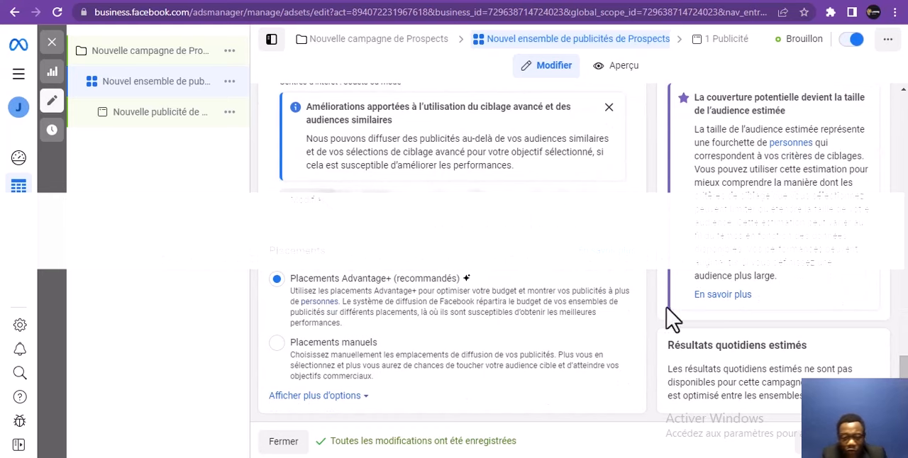
# Copy the custom audience text from JOUER and rename the ad set "ACHAT JOUET ou Similaire (FR, 2% to 3%) - ACHAT JOUET"
pyautogui.moveTo(905, 375); pyautogui.dragTo(885, 88)
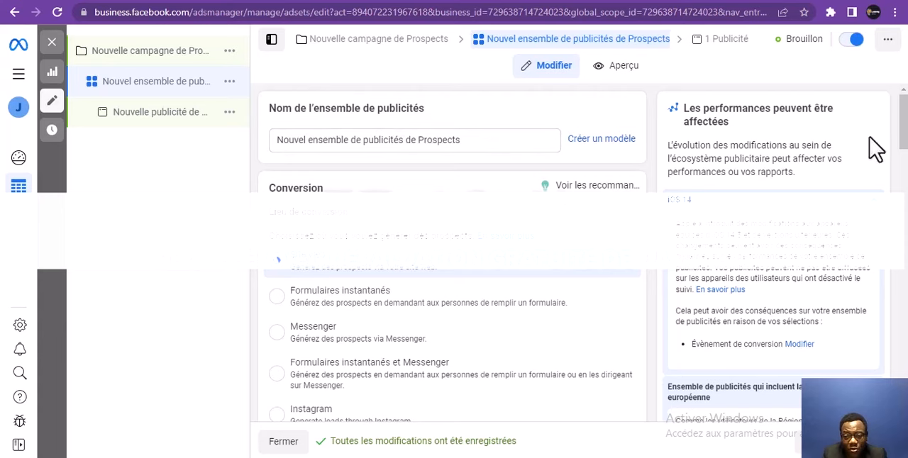
pyautogui.moveTo(904, 128); pyautogui.dragTo(862, 359)
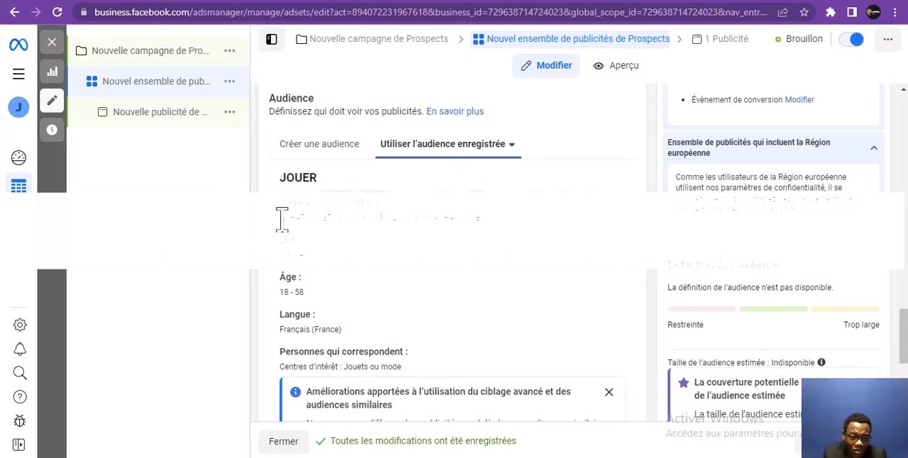
pyautogui.moveTo(282, 220); pyautogui.dragTo(491, 236)
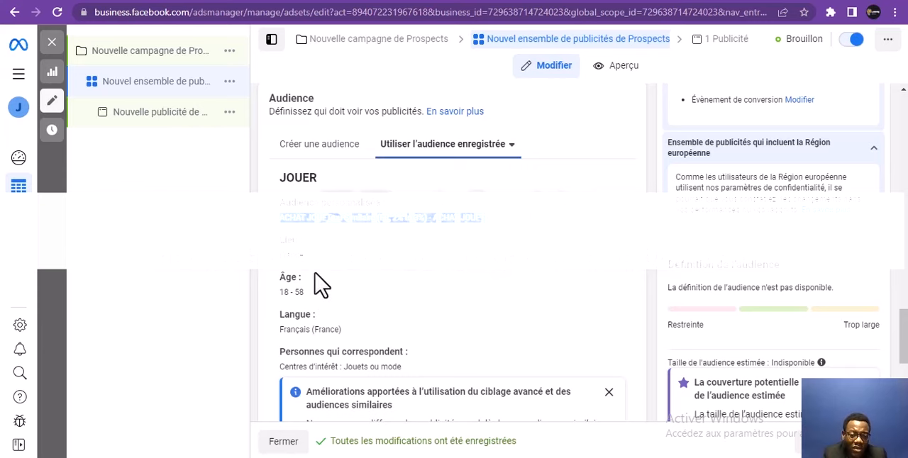
pyautogui.moveTo(906, 349); pyautogui.dragTo(762, 134)
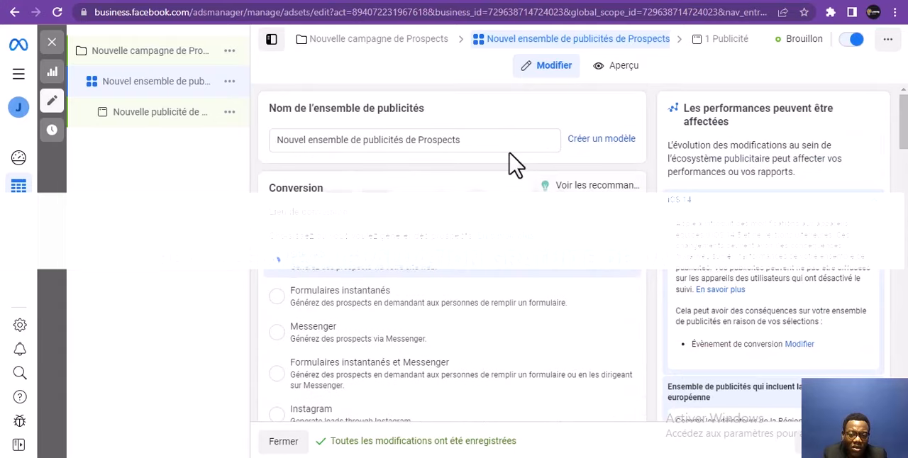
pyautogui.moveTo(503, 142); pyautogui.dragTo(373, 140)
pyautogui.moveTo(274, 170); pyautogui.dragTo(258, 172)
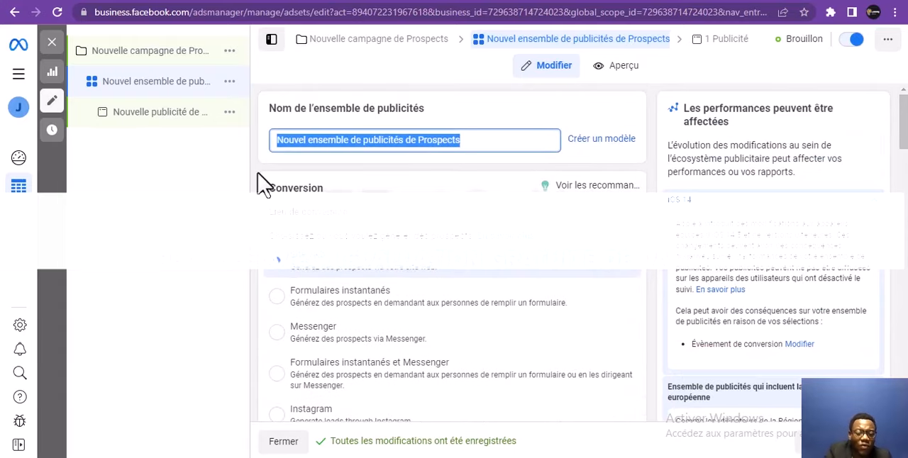
pyautogui.write('ACHAT JOUET ou Similaire (FR, 2% to 3%) - ACHAT JOUET')
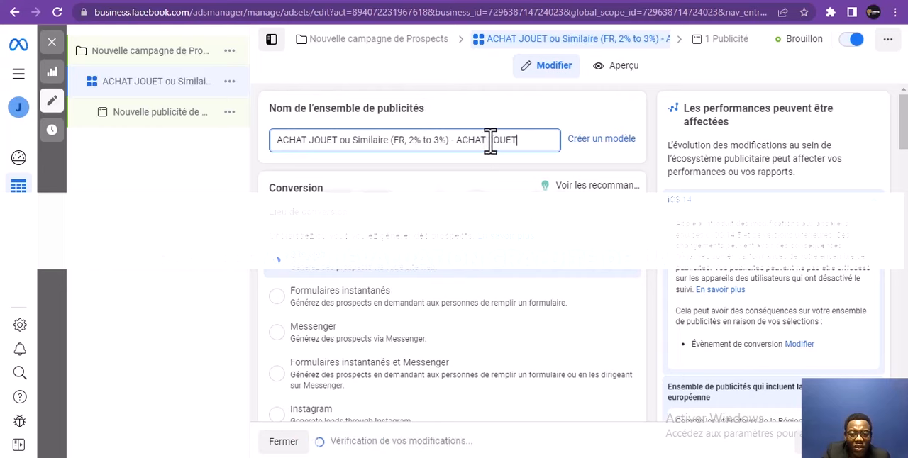
# Replace the trailing "ACHAT JOUET" in the ad set name with the saved audience's location, "France"
pyautogui.moveTo(517, 140); pyautogui.dragTo(461, 135)
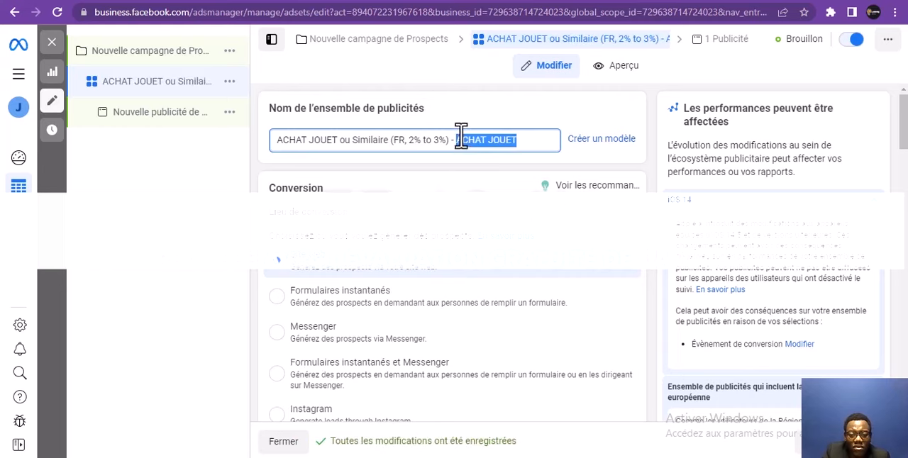
pyautogui.press('BackSpace')
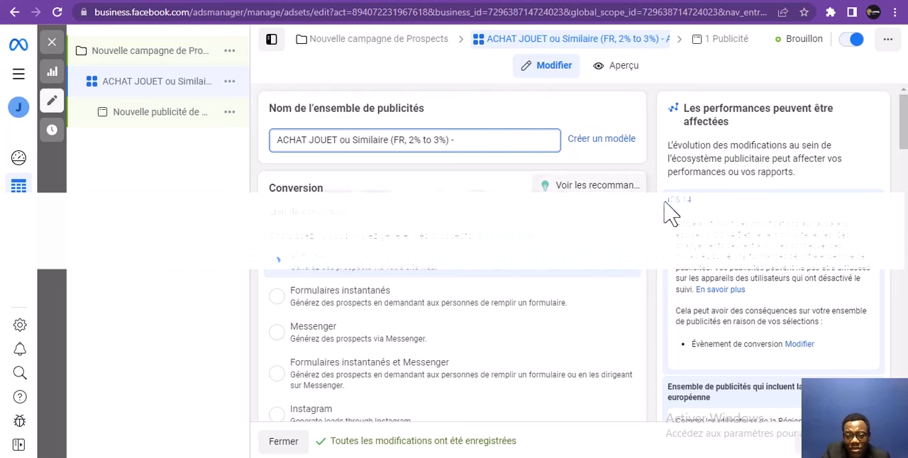
pyautogui.moveTo(902, 117); pyautogui.dragTo(874, 370)
pyautogui.scroll(1, 874, 369)
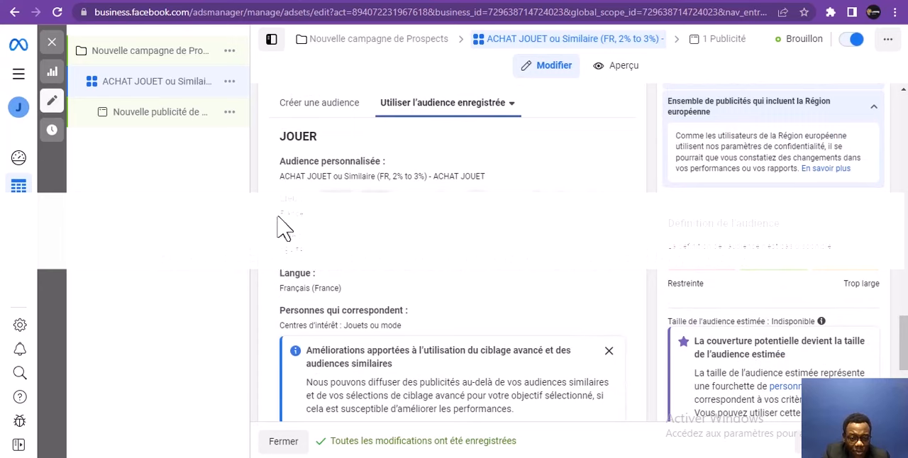
pyautogui.moveTo(289, 214)
pyautogui.mouseDown()
pyautogui.moveTo(316, 216)
pyautogui.moveTo(278, 215)
pyautogui.moveTo(285, 227)
pyautogui.moveTo(282, 213)
pyautogui.mouseUp()
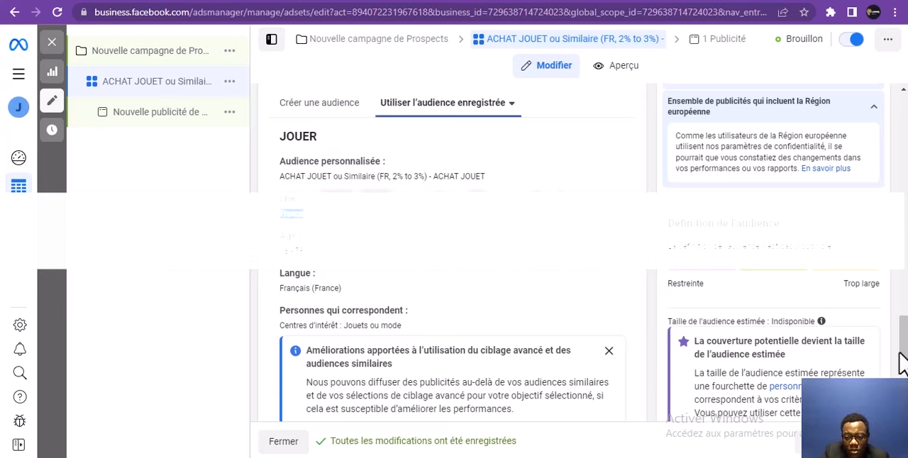
pyautogui.moveTo(902, 363); pyautogui.dragTo(896, 142)
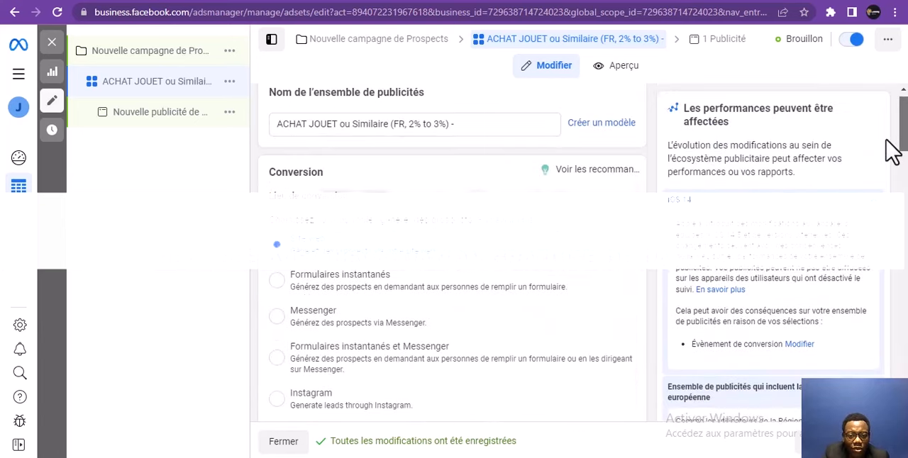
pyautogui.click(497, 127)
pyautogui.write('France')
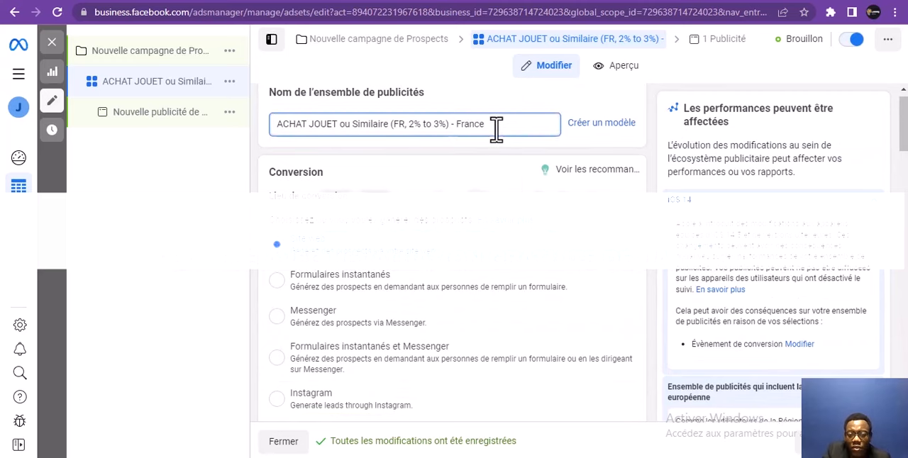
# Check the estimated audience size information and append "-1M" after "France" in the ad set name
pyautogui.moveTo(906, 145); pyautogui.dragTo(907, 388)
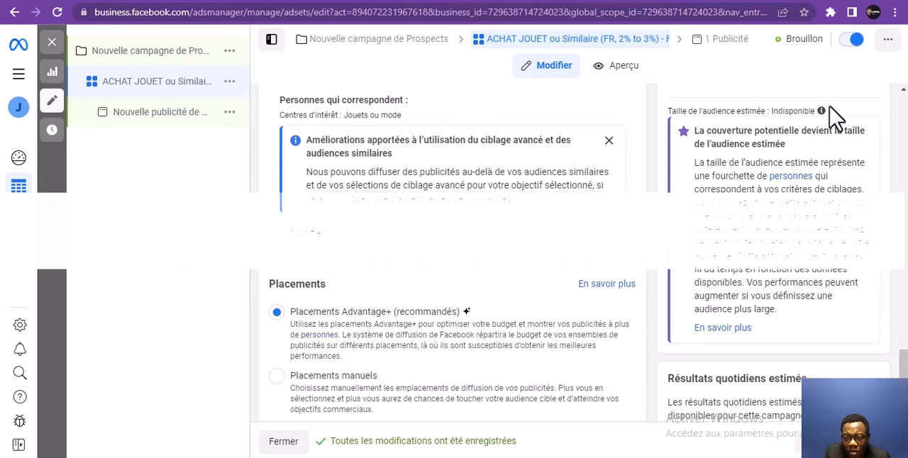
pyautogui.moveTo(817, 108)
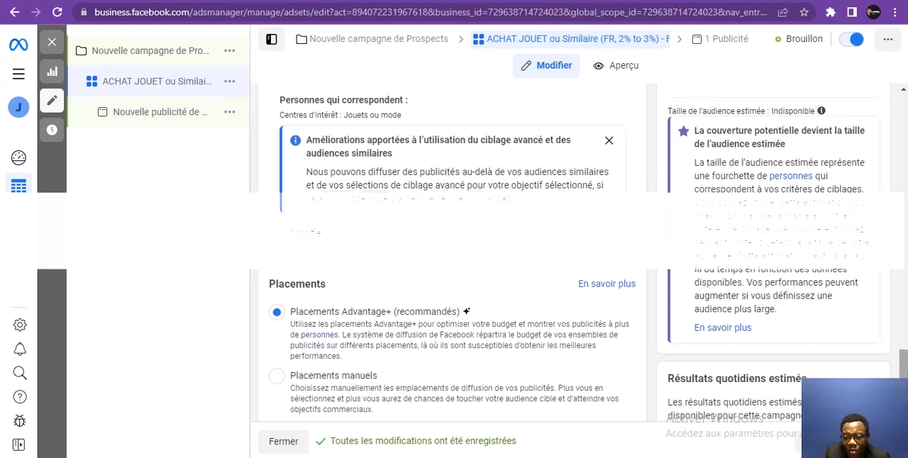
pyautogui.moveTo(903, 386); pyautogui.dragTo(898, 134)
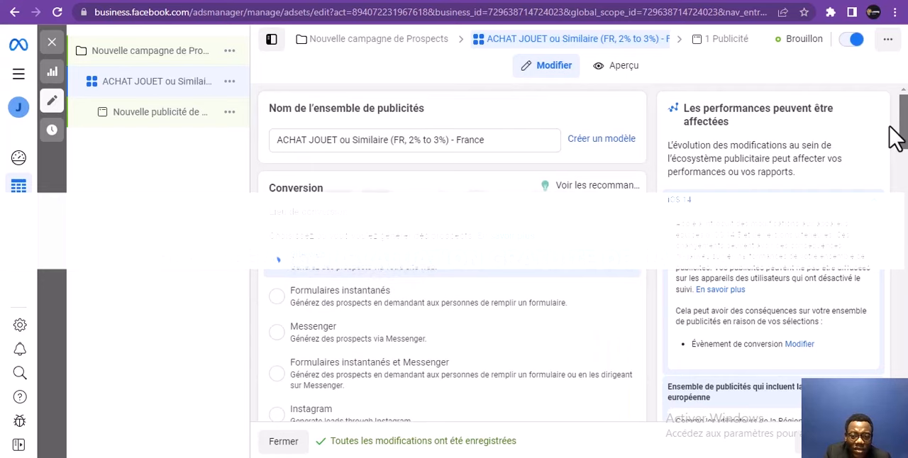
pyautogui.click(522, 140)
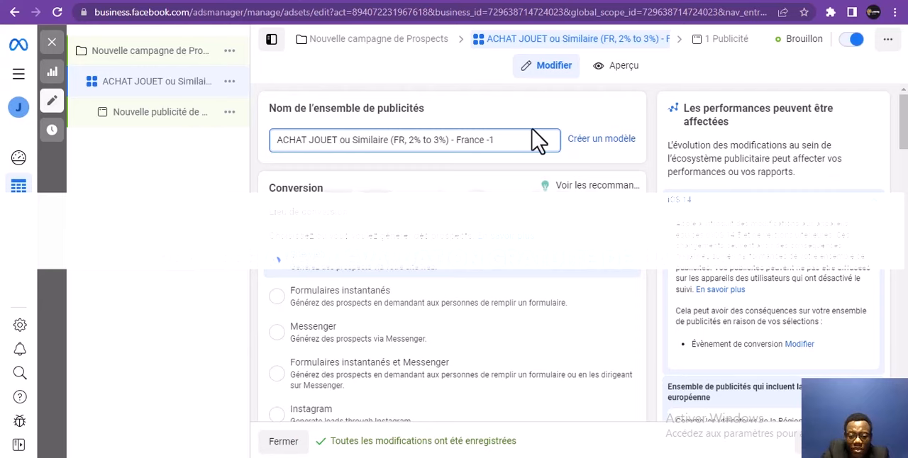
pyautogui.write('M')
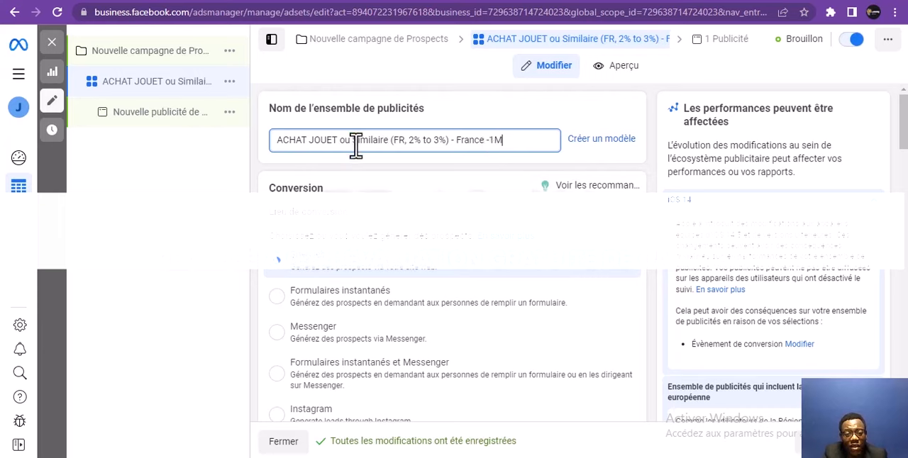
pyautogui.click(471, 140)
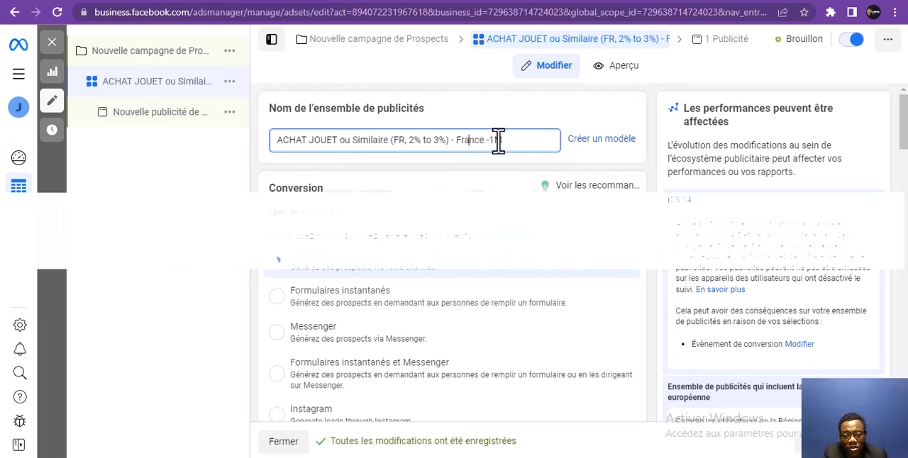
pyautogui.press('Left')
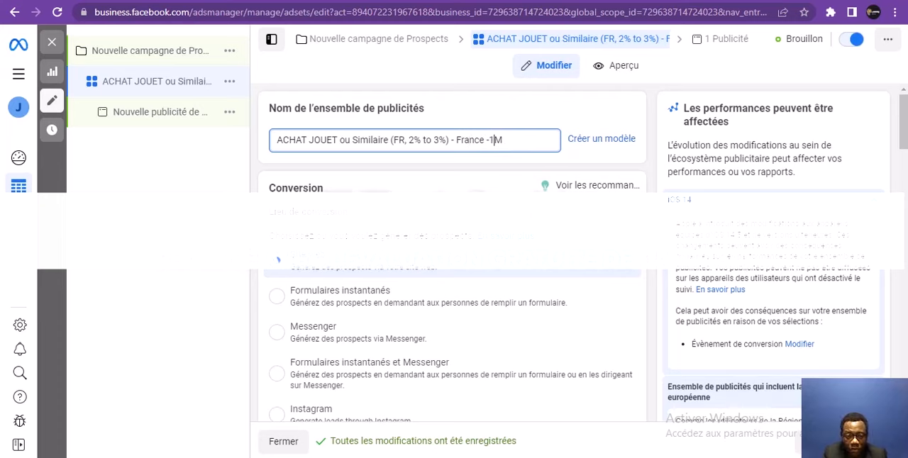
# Continue to the ad Nouvelle publicité de Prospects and look over the Facebook pages available for its identity
pyautogui.click(859, 441)
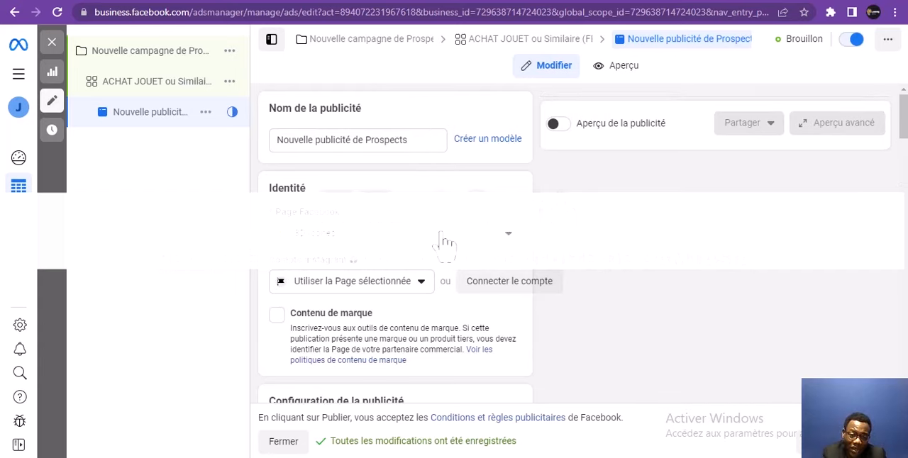
pyautogui.moveTo(421, 141); pyautogui.dragTo(229, 140)
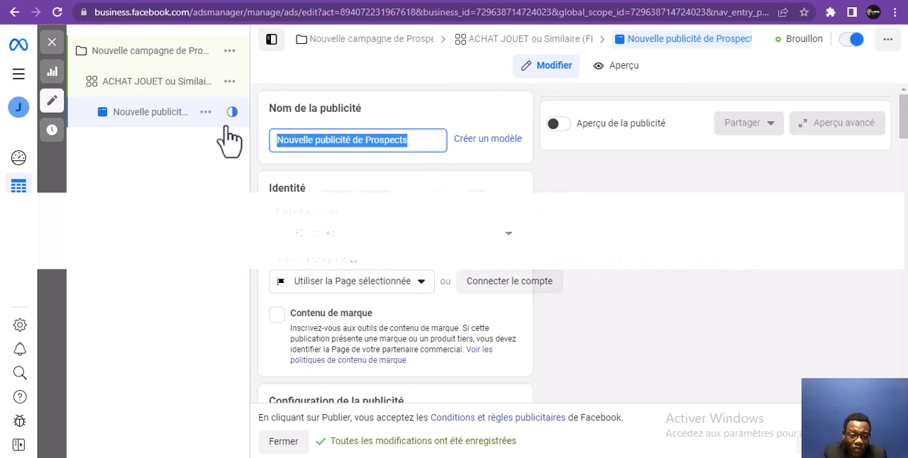
pyautogui.click(340, 249)
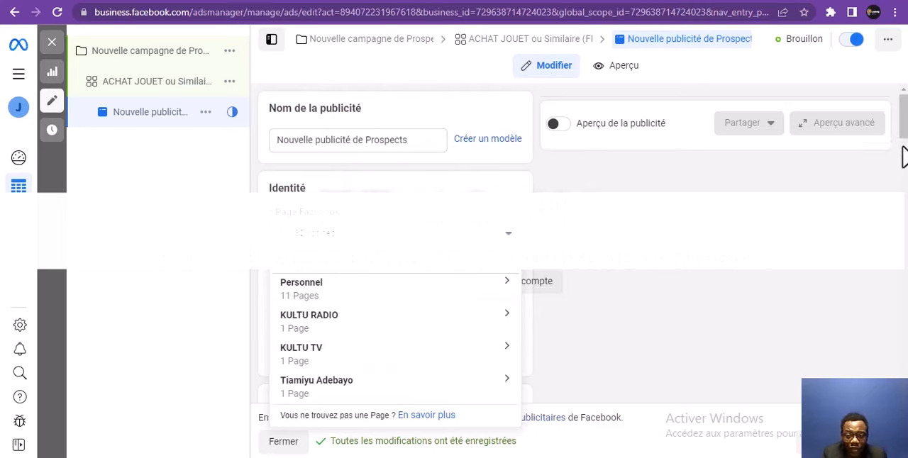
pyautogui.scroll(-1, 905, 149)
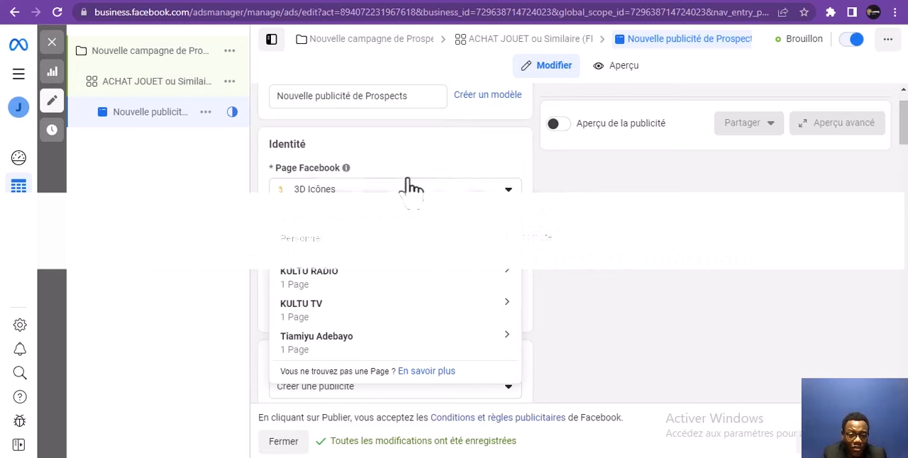
pyautogui.click(415, 166)
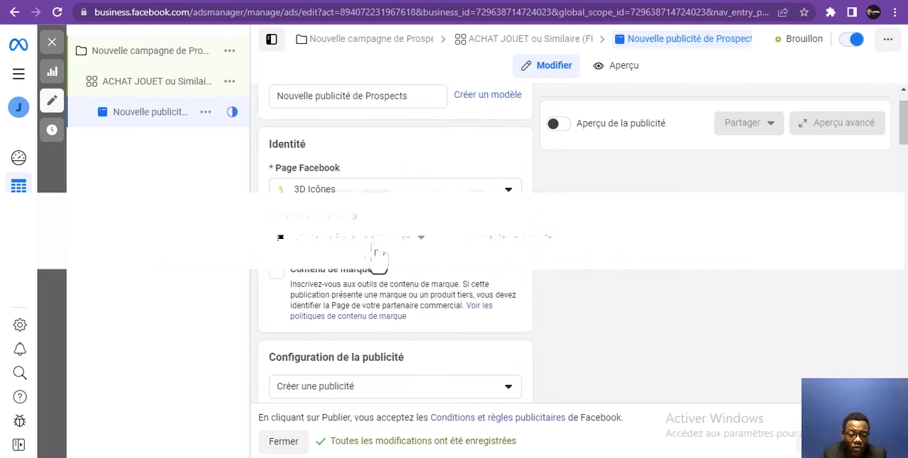
# Look through the flexible, square and vertical templates for creating a video from images, and leave without creating one
pyautogui.moveTo(903, 142); pyautogui.dragTo(898, 241)
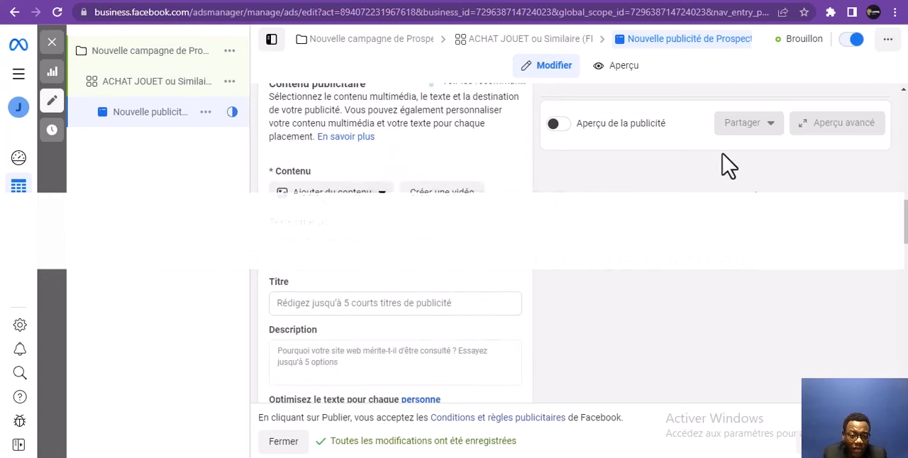
pyautogui.click(450, 202)
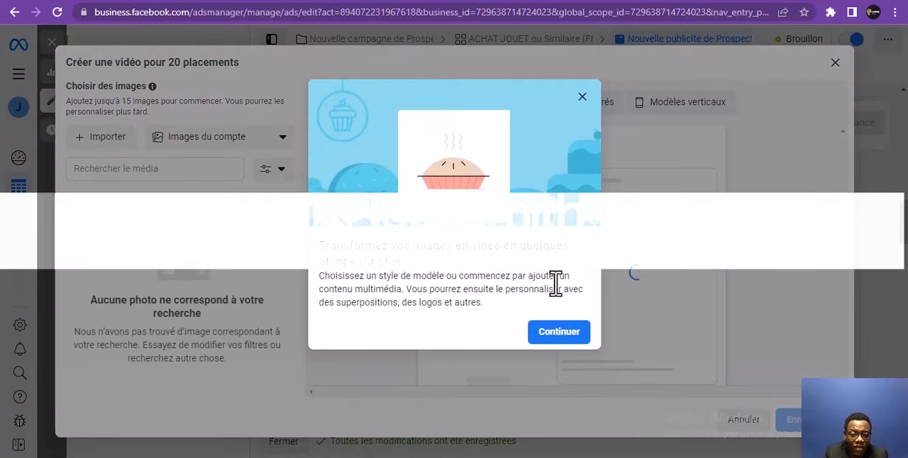
pyautogui.click(560, 336)
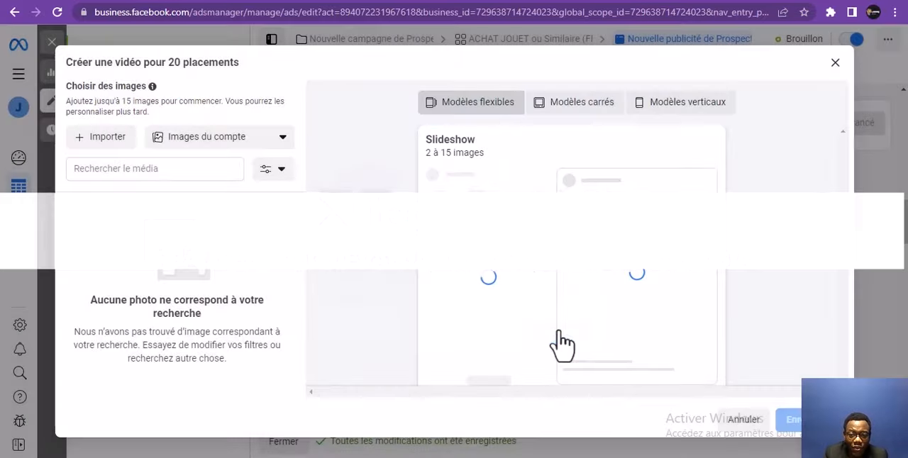
pyautogui.click(586, 107)
pyautogui.click(642, 119)
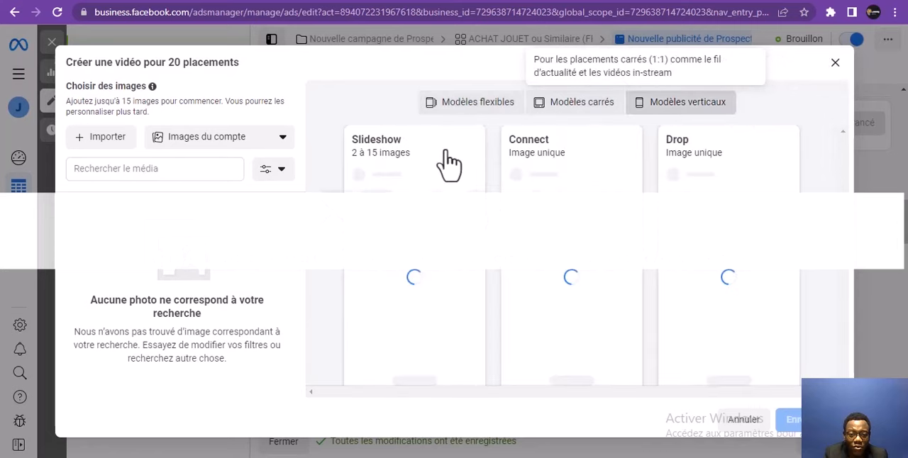
pyautogui.click(462, 107)
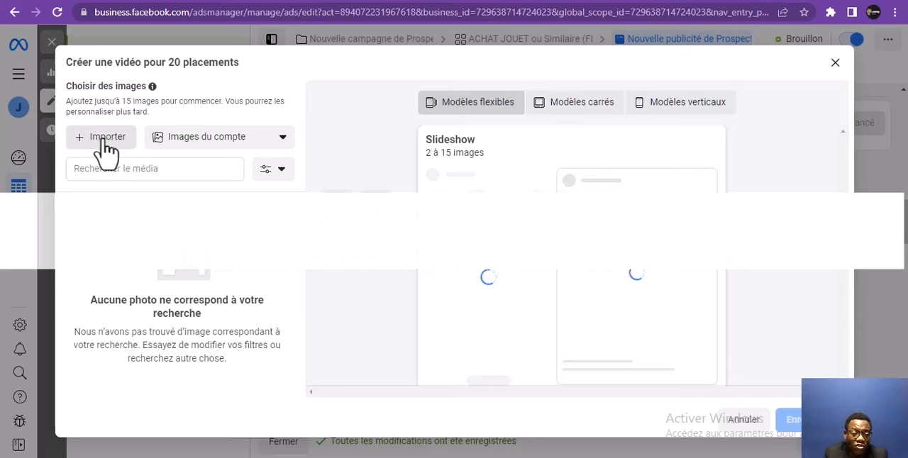
pyautogui.click(474, 264)
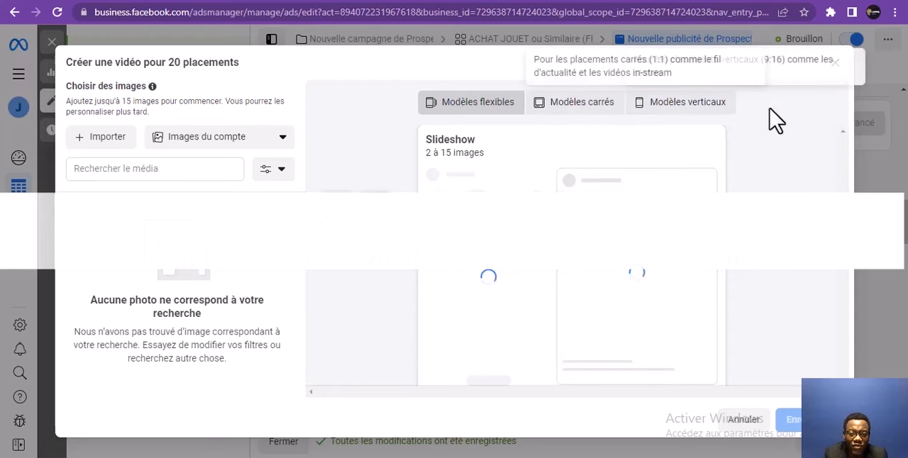
pyautogui.click(836, 65)
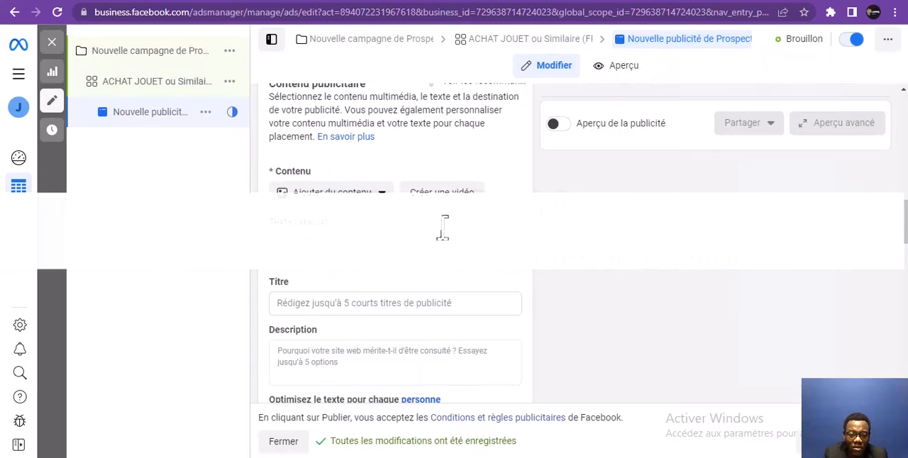
# Expand the ad's primary text options and look over the title and description fields
pyautogui.moveTo(340, 222)
pyautogui.click(348, 244)
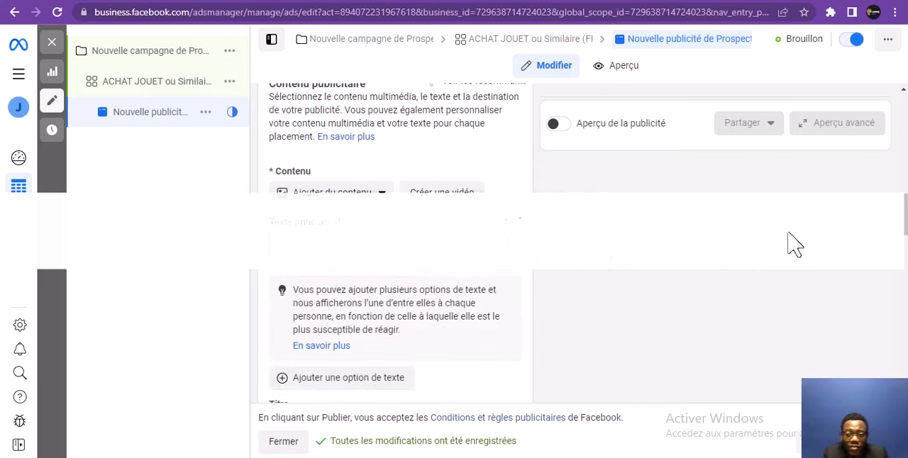
pyautogui.scroll(-3, 905, 263)
pyautogui.scroll(-2, 904, 262)
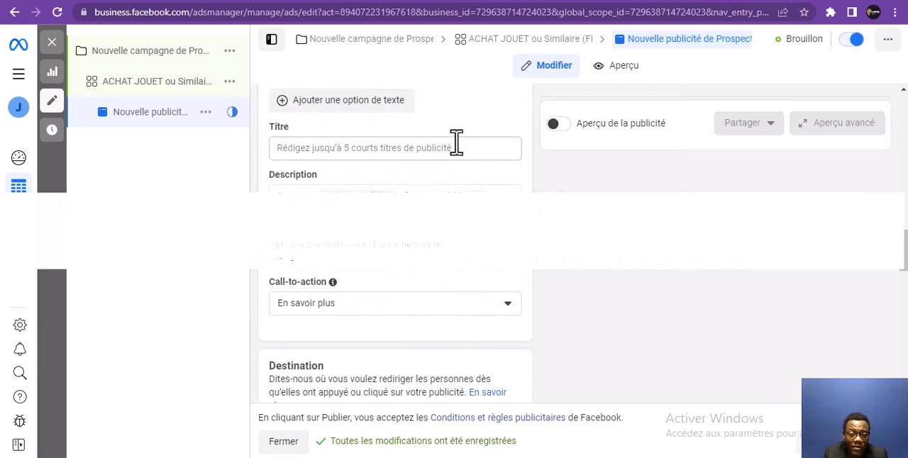
# Look through the ad's call-to-action choices and examine the website URL and display link fields under Destination
pyautogui.click(461, 313)
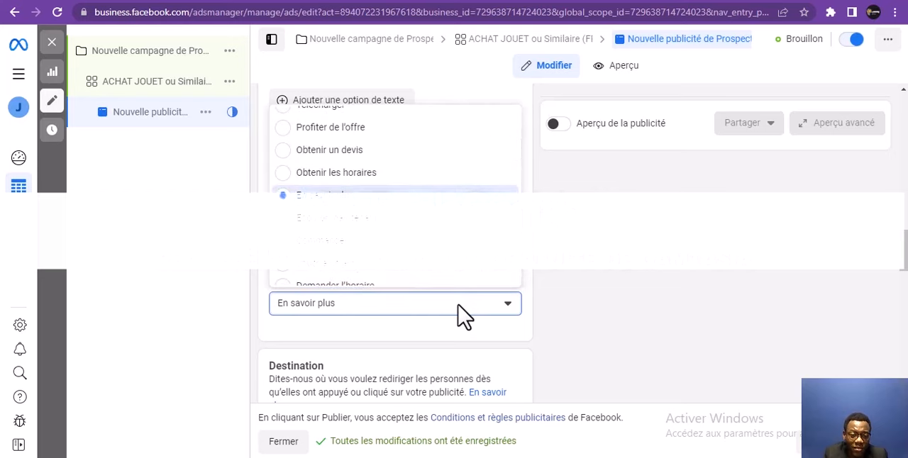
pyautogui.click(462, 313)
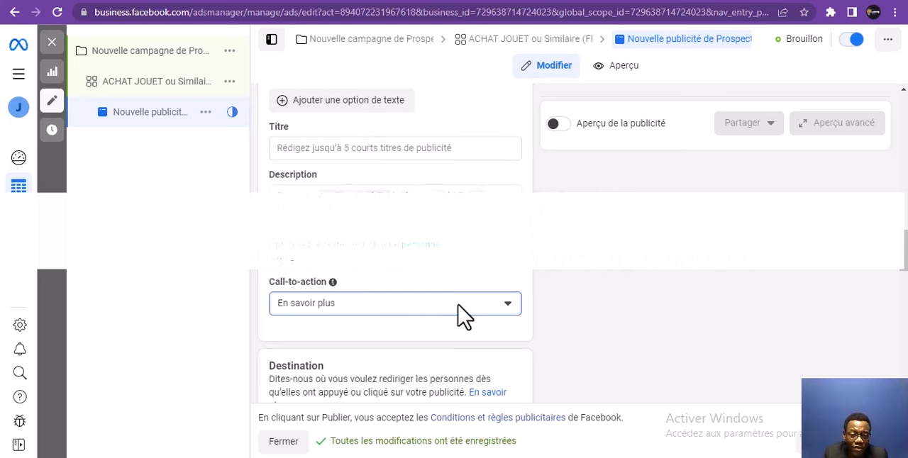
pyautogui.click(461, 313)
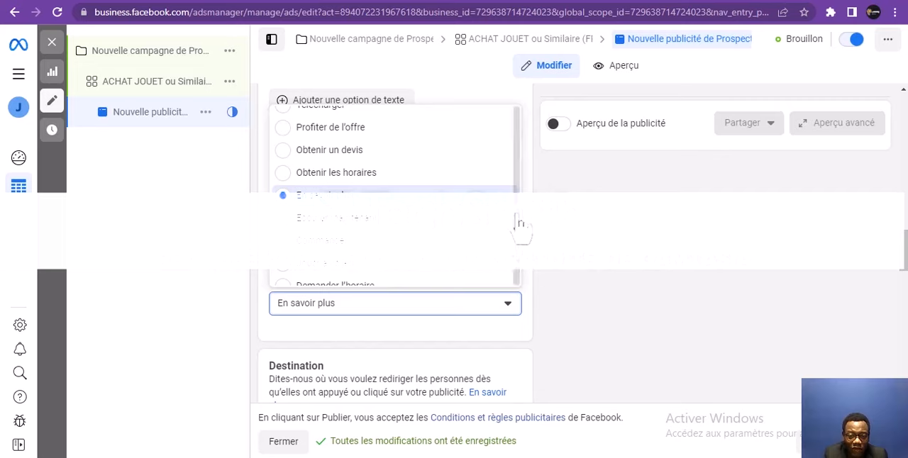
pyautogui.moveTo(518, 221); pyautogui.dragTo(518, 190)
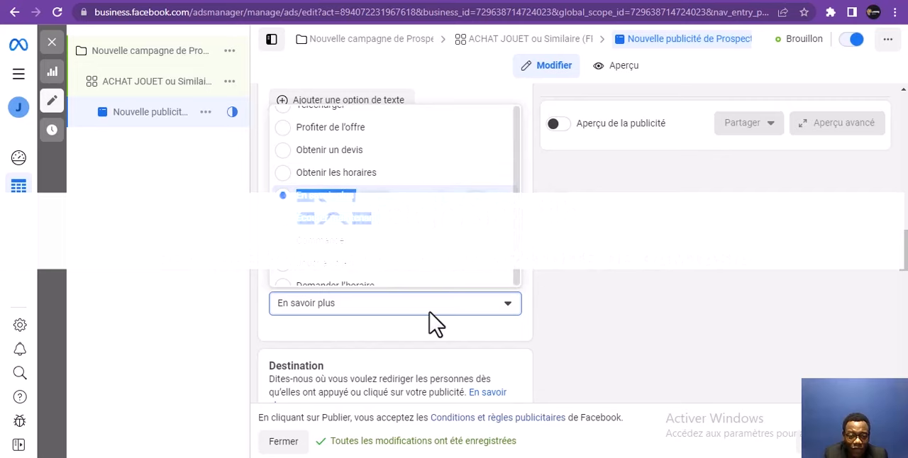
pyautogui.click(377, 345)
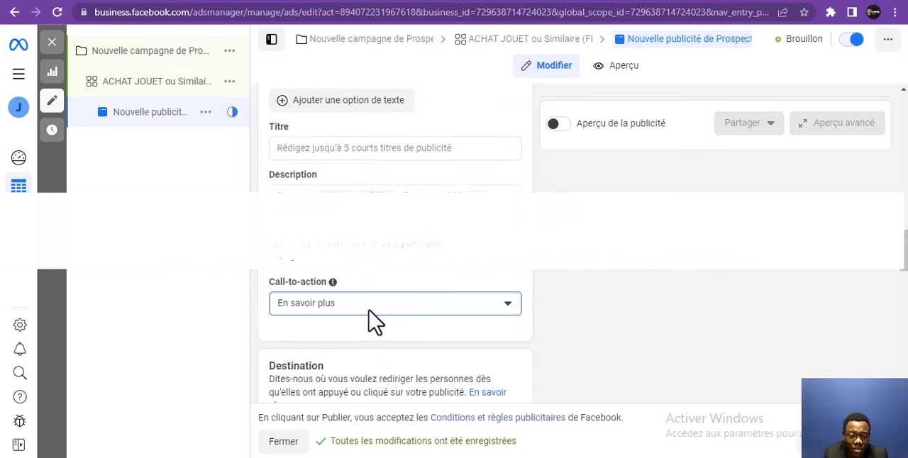
pyautogui.click(369, 308)
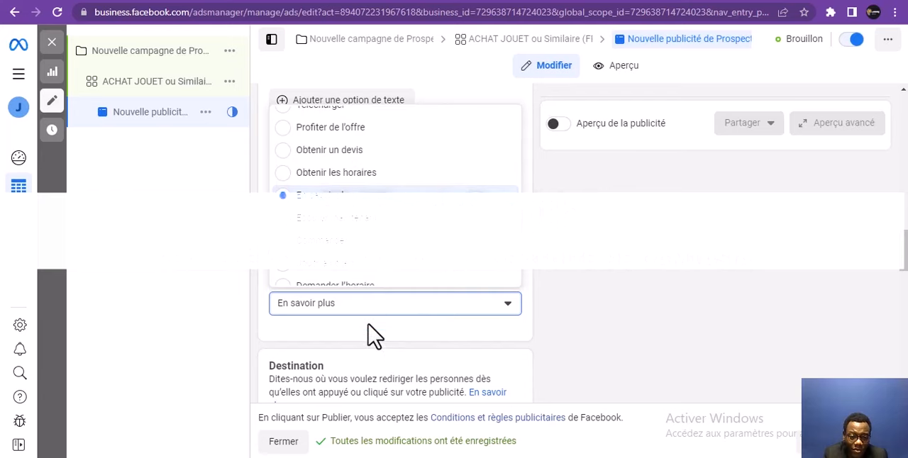
pyautogui.click(375, 335)
pyautogui.moveTo(903, 273); pyautogui.dragTo(904, 291)
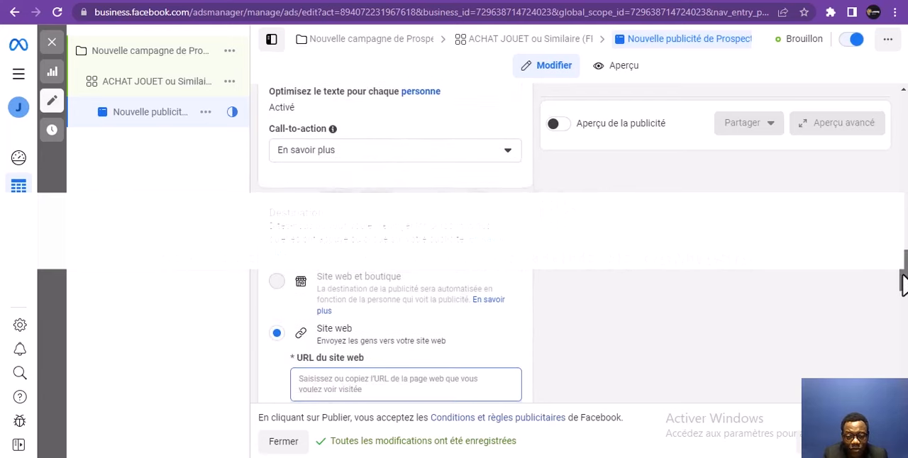
pyautogui.scroll(-2, 902, 269)
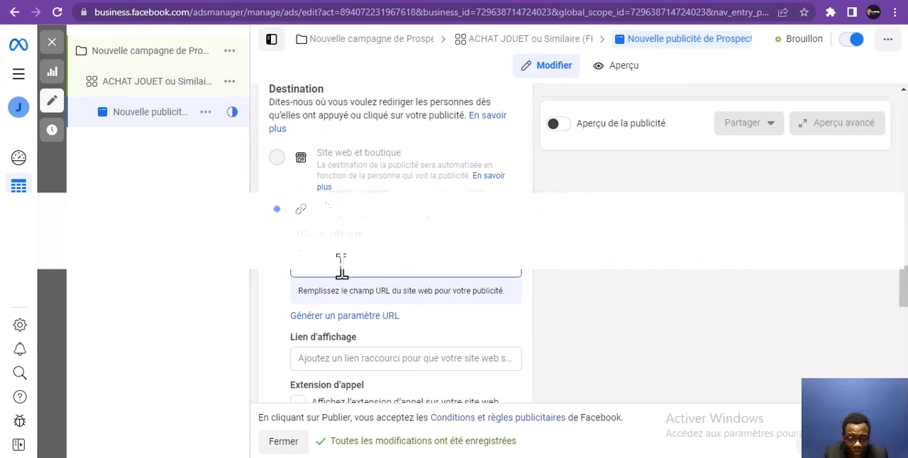
# Examine the ad's remaining destination options and its tracking settings, including the pixel, app events, offline events and URL parameters
pyautogui.scroll(-1, 904, 305)
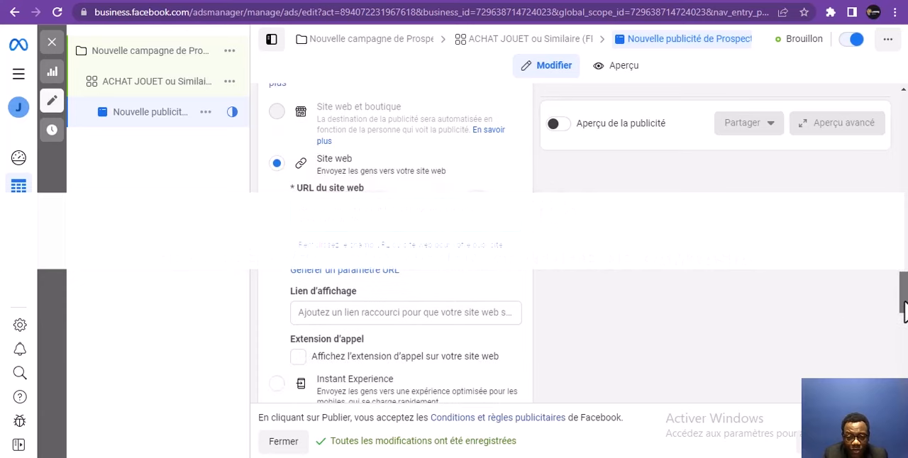
pyautogui.moveTo(904, 305); pyautogui.dragTo(899, 341)
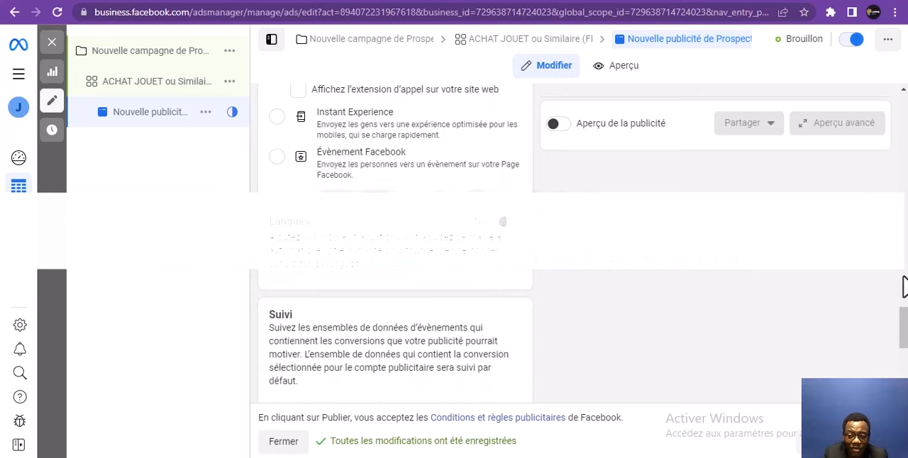
pyautogui.click(905, 368)
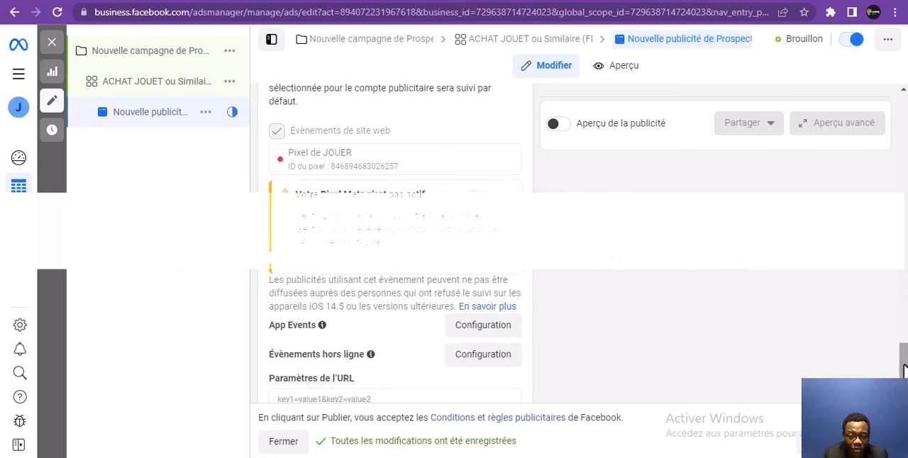
pyautogui.moveTo(905, 374)
pyautogui.mouseDown()
pyautogui.moveTo(902, 358)
pyautogui.moveTo(903, 382)
pyautogui.mouseUp()
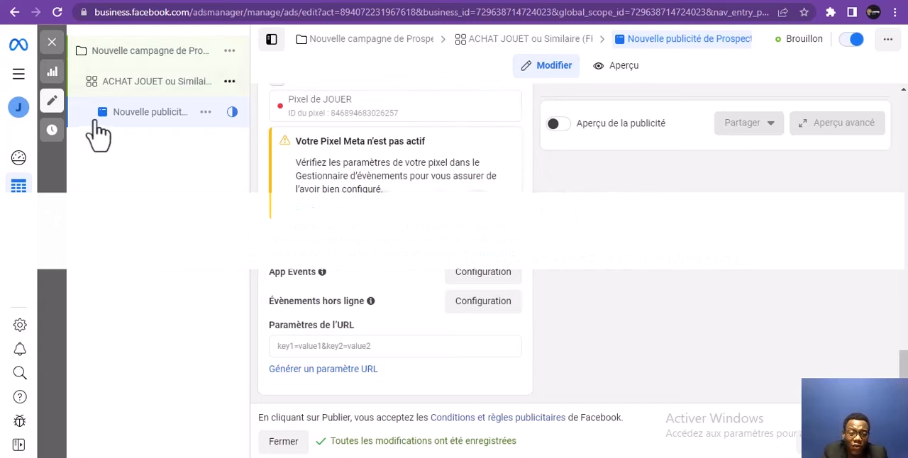
# Return to the Nouvelle campagne de Prospects settings and close the editor without publishing the drafts
pyautogui.click(108, 55)
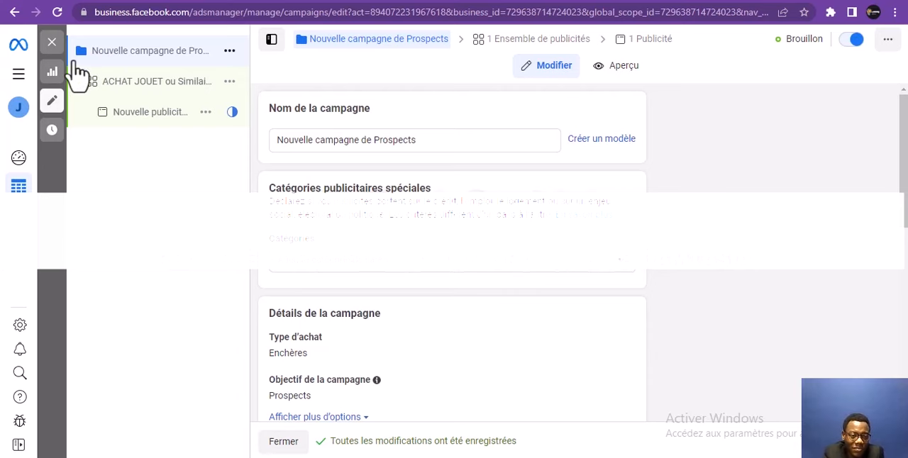
pyautogui.click(52, 43)
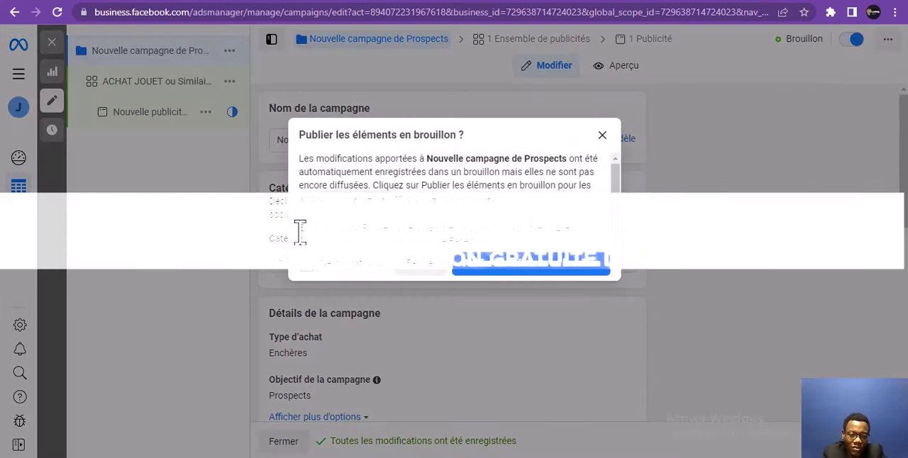
pyautogui.click(418, 268)
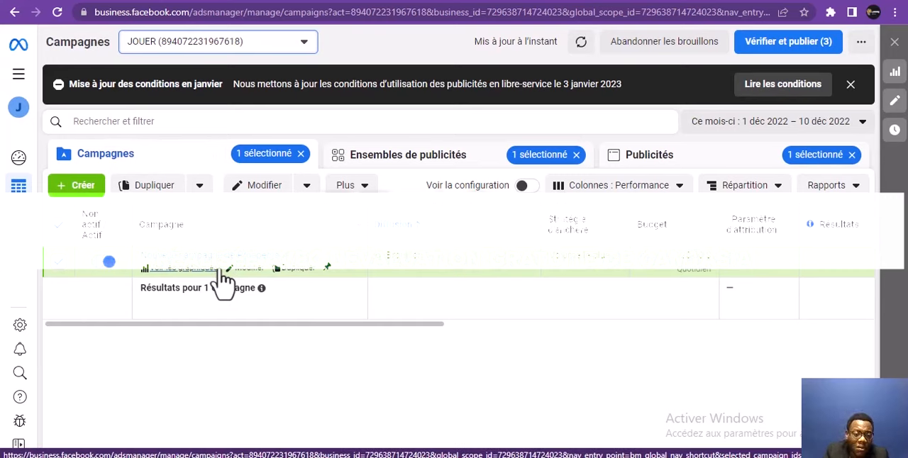
# Duplicate the Prospects campaign and rename the copy as Nouvelle campagne de Prospects - ABO
pyautogui.click(200, 188)
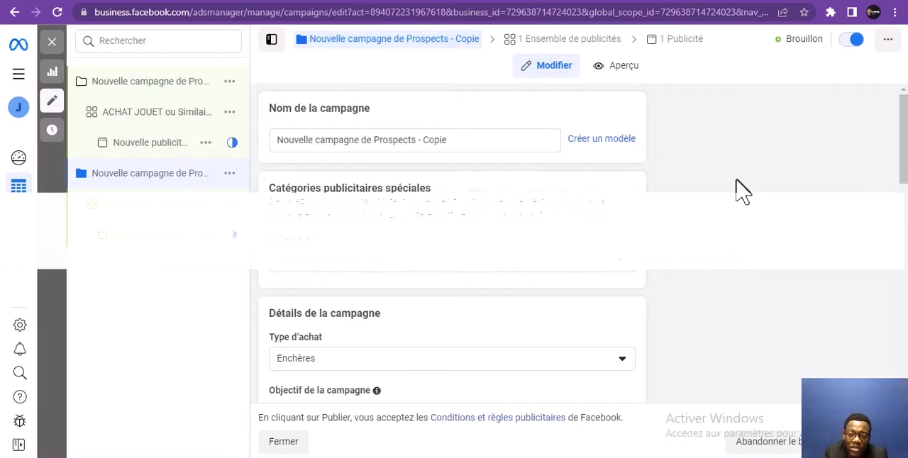
pyautogui.click(466, 141)
pyautogui.moveTo(466, 142); pyautogui.dragTo(426, 140)
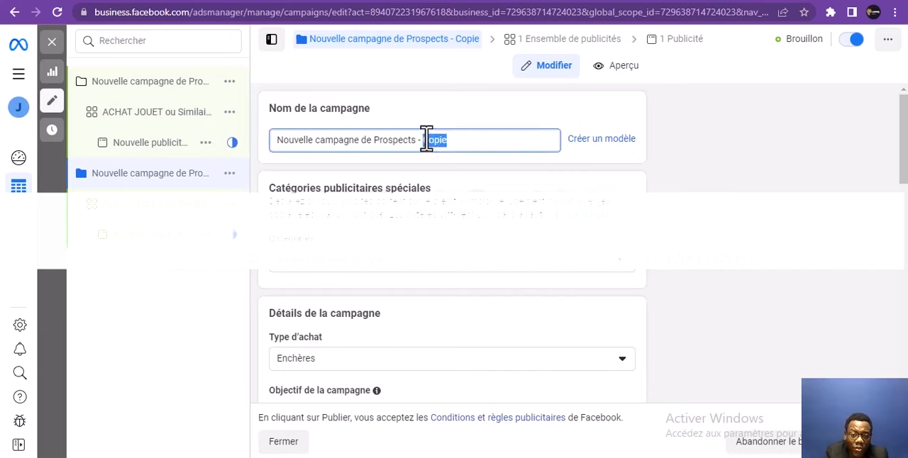
pyautogui.press('BackSpace')
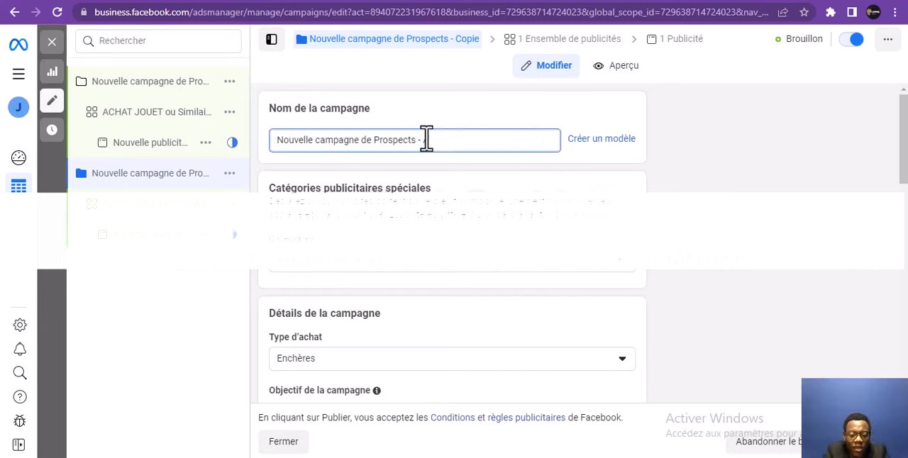
pyautogui.write('ABO')
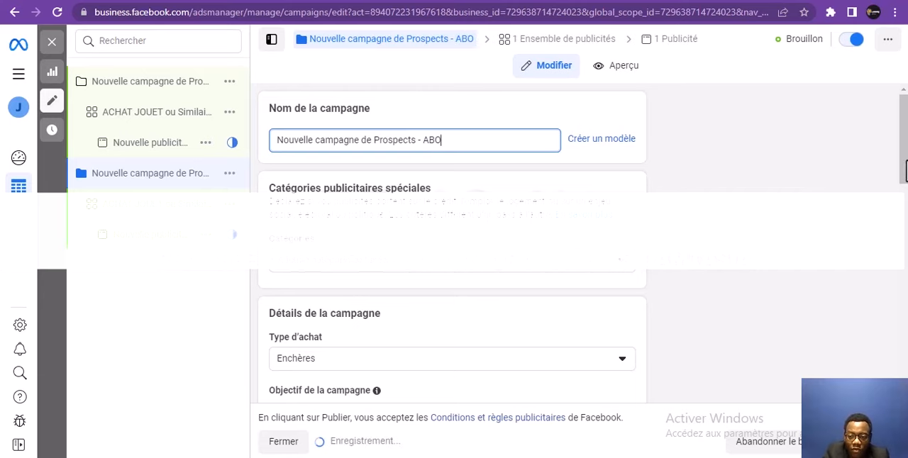
# Turn off Budget de campagne Advantage for the ABO campaign and open its ad set
pyautogui.moveTo(906, 163); pyautogui.dragTo(854, 311)
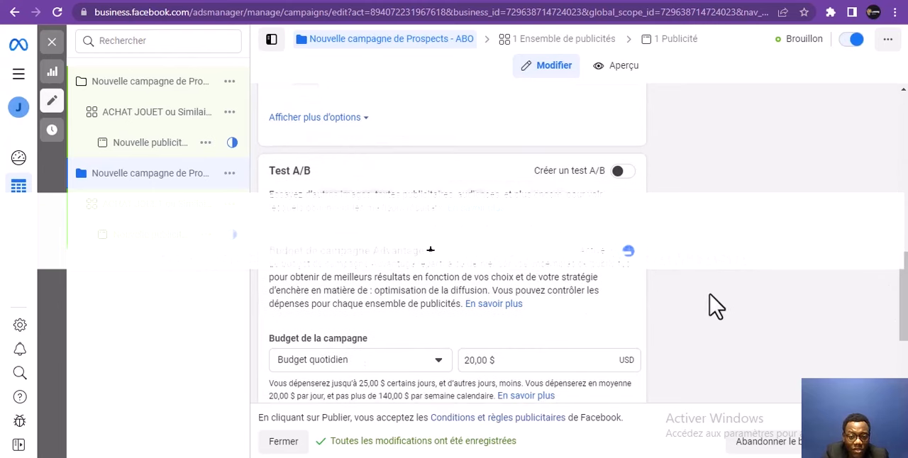
pyautogui.click(628, 252)
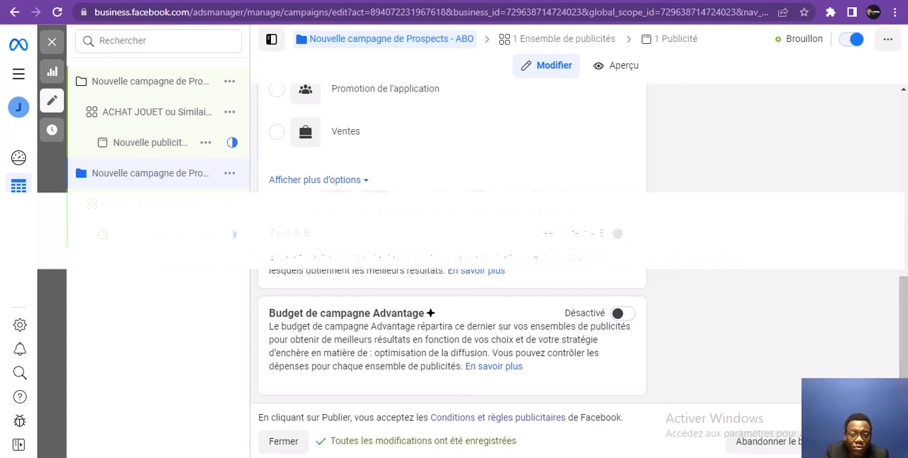
pyautogui.click(571, 41)
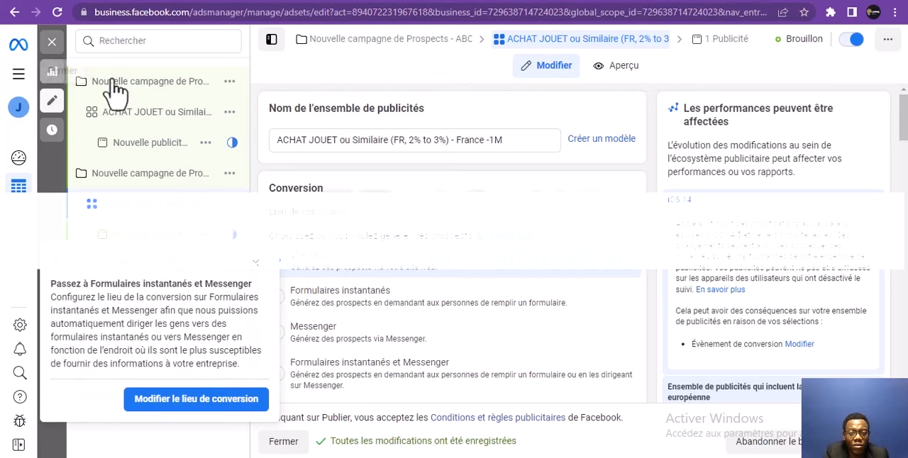
# Close the editor without publishing the drafts, and look over the campaign list, the ad list and the full set of tools
pyautogui.click(56, 42)
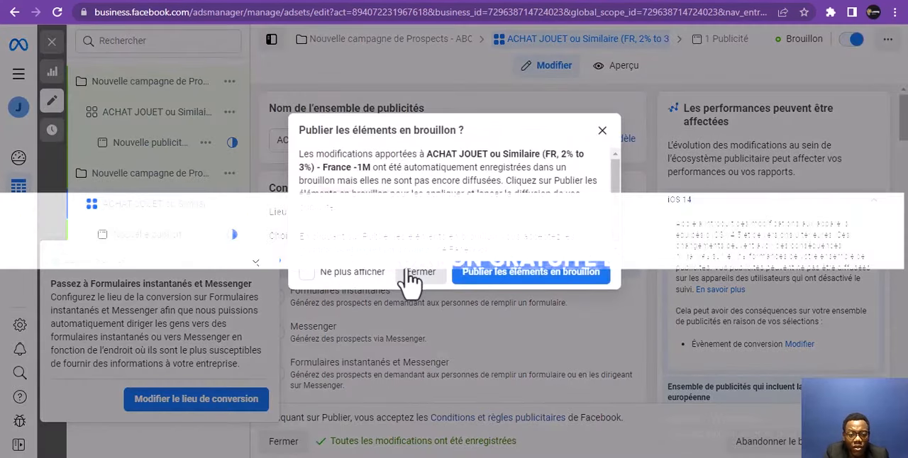
pyautogui.click(418, 276)
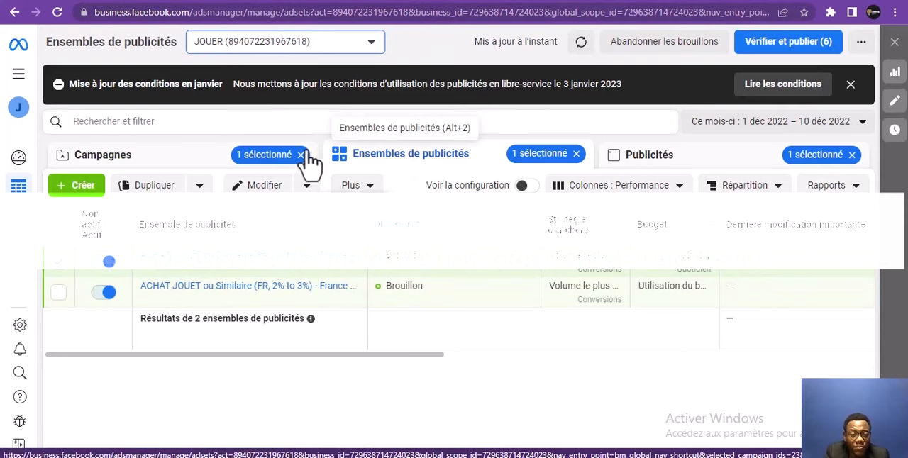
pyautogui.click(177, 158)
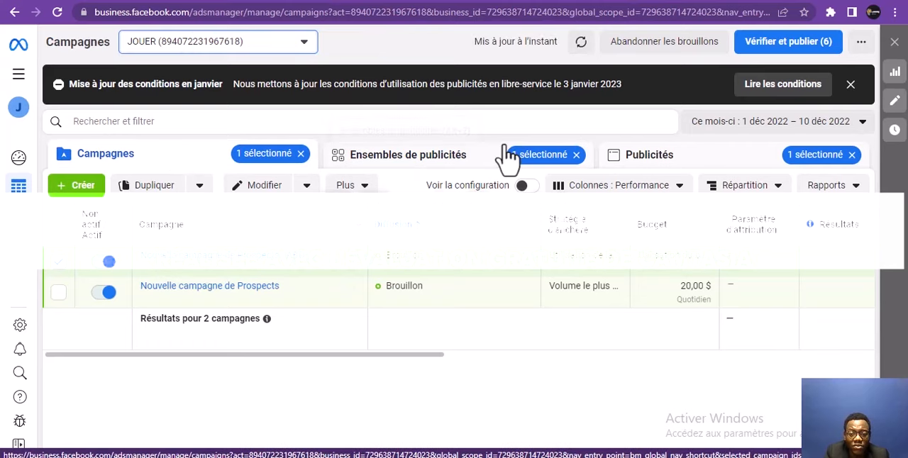
pyautogui.click(667, 168)
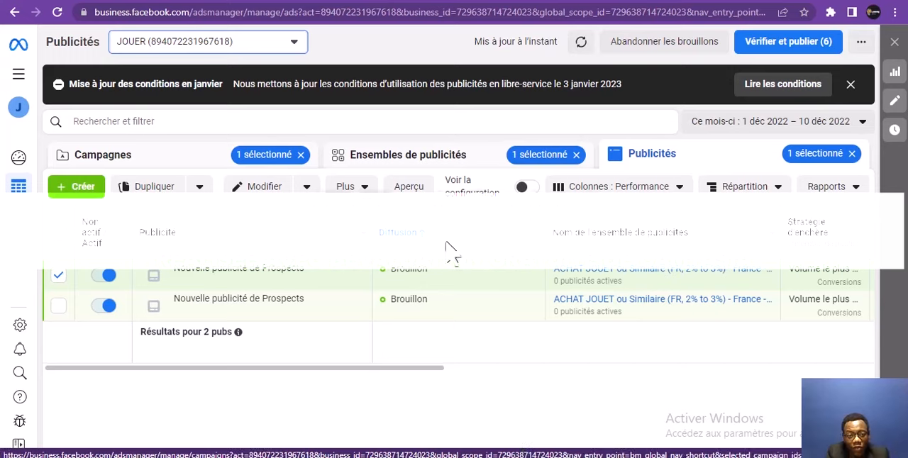
pyautogui.click(21, 80)
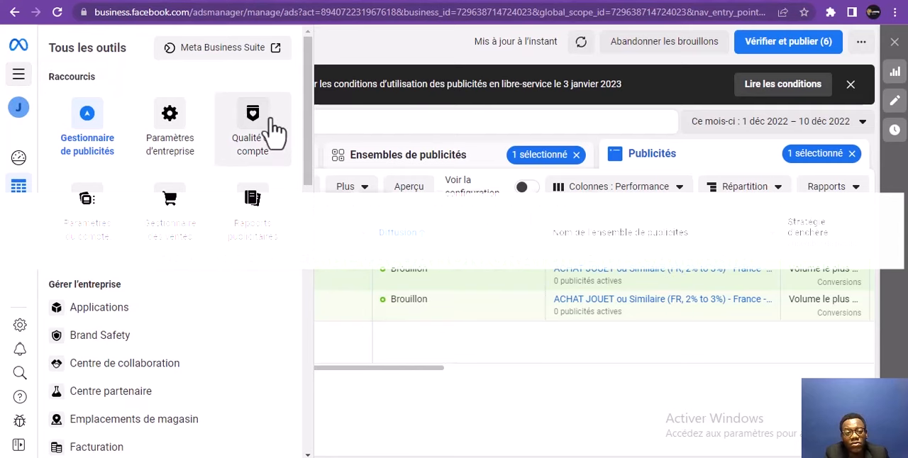
pyautogui.click(490, 372)
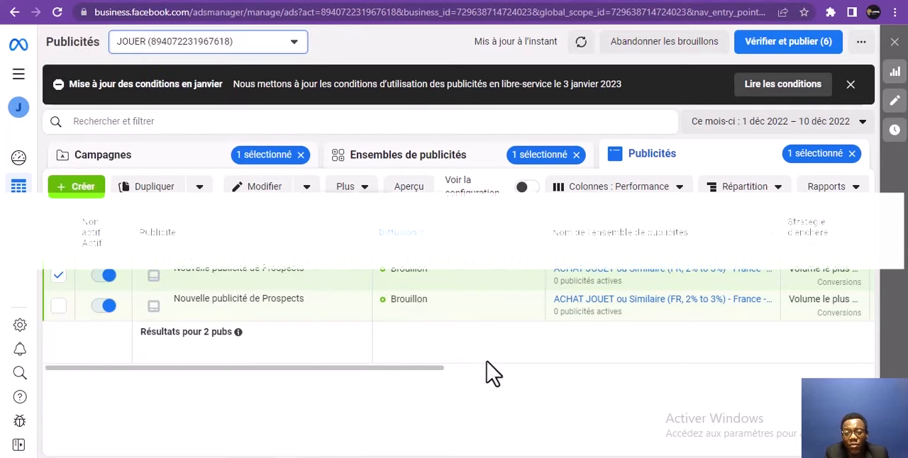
# Customize the ads table by removing the columns Nom de l'ensemble de publicités, Stratégie d'enchère, Dernière modification importante, Paramètre d'attribution and Calendrier
pyautogui.click(667, 190)
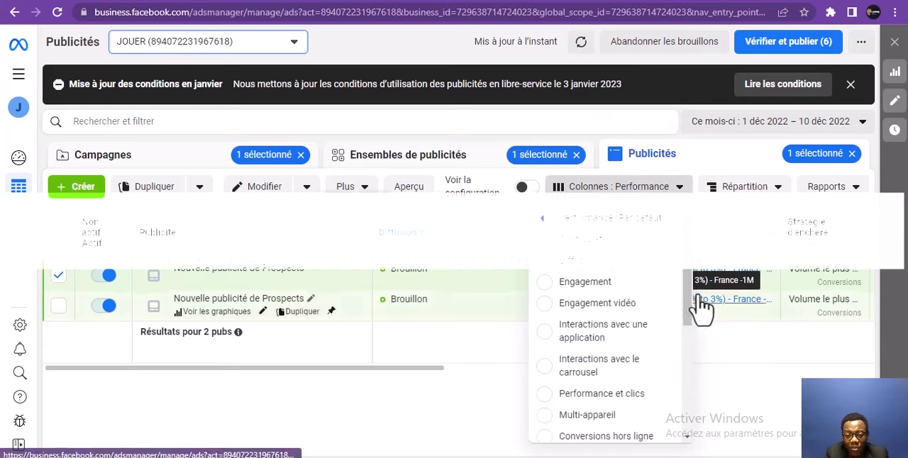
pyautogui.moveTo(689, 277); pyautogui.dragTo(685, 379)
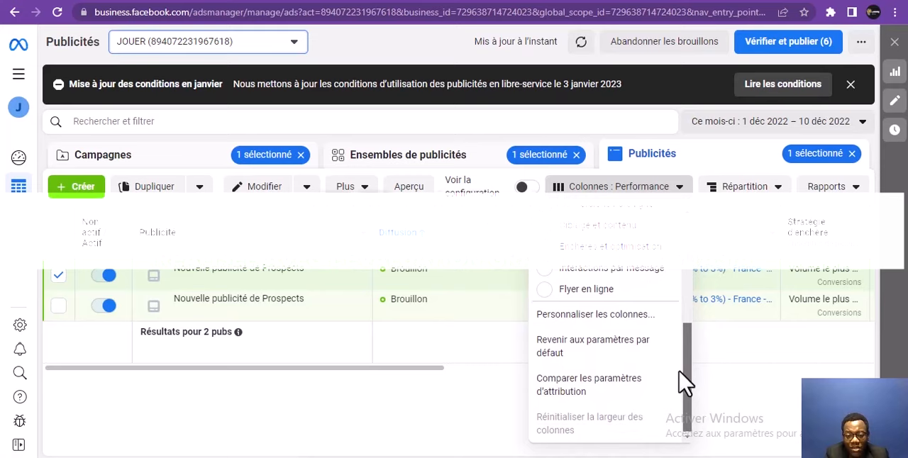
pyautogui.click(612, 319)
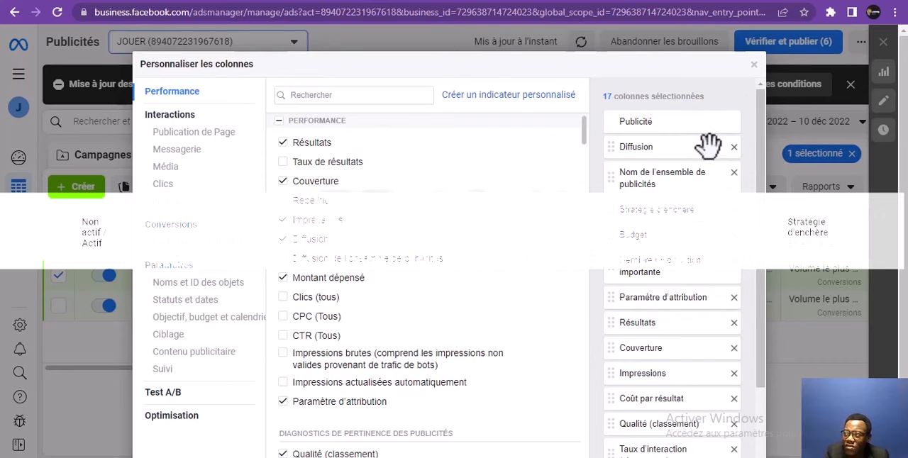
pyautogui.click(734, 174)
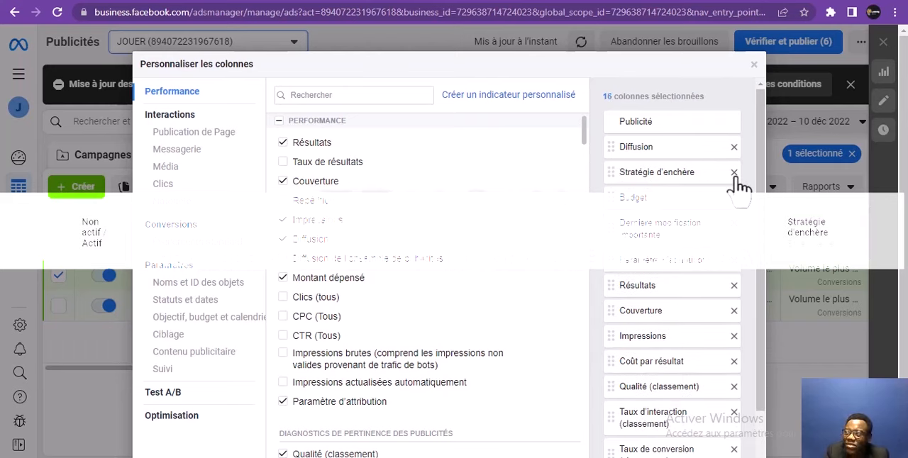
pyautogui.click(734, 173)
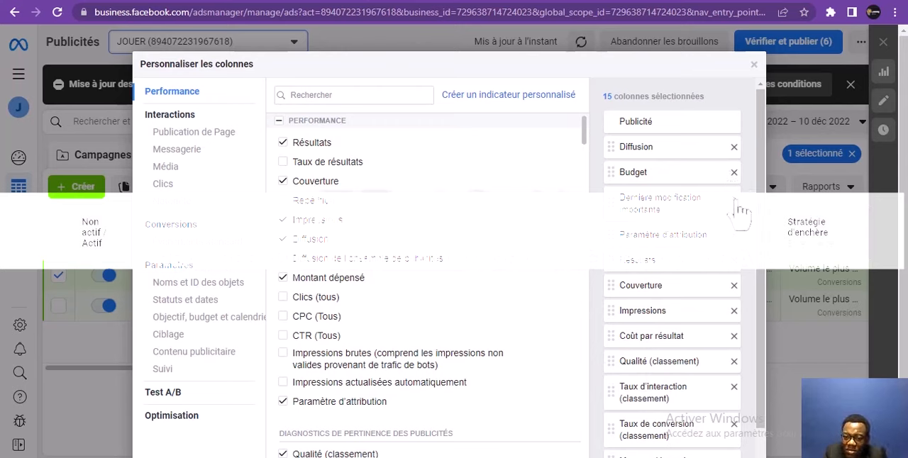
pyautogui.click(739, 205)
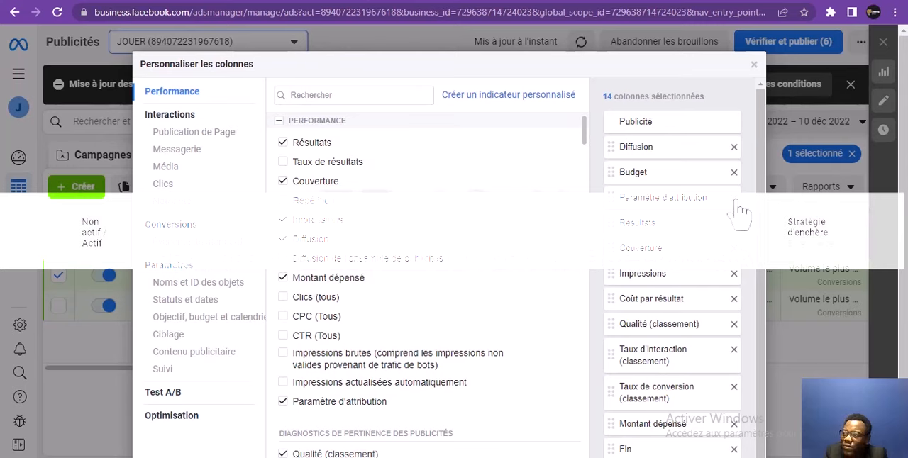
pyautogui.click(739, 205)
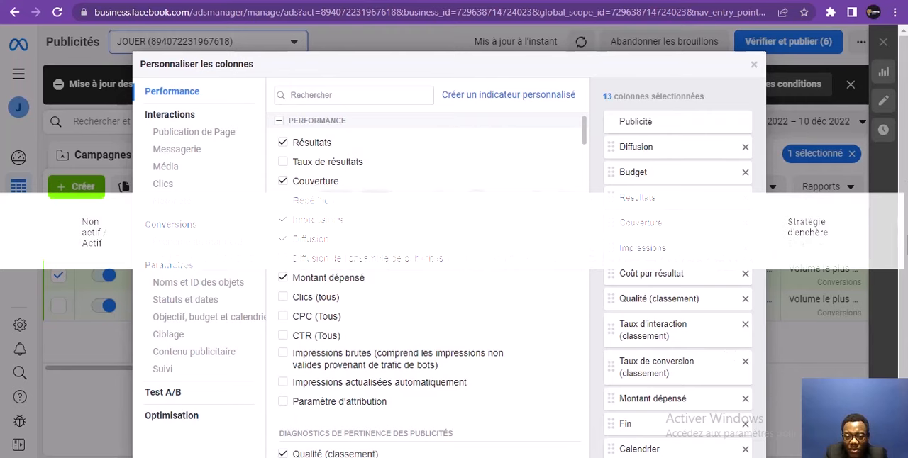
pyautogui.scroll(-2, 901, 323)
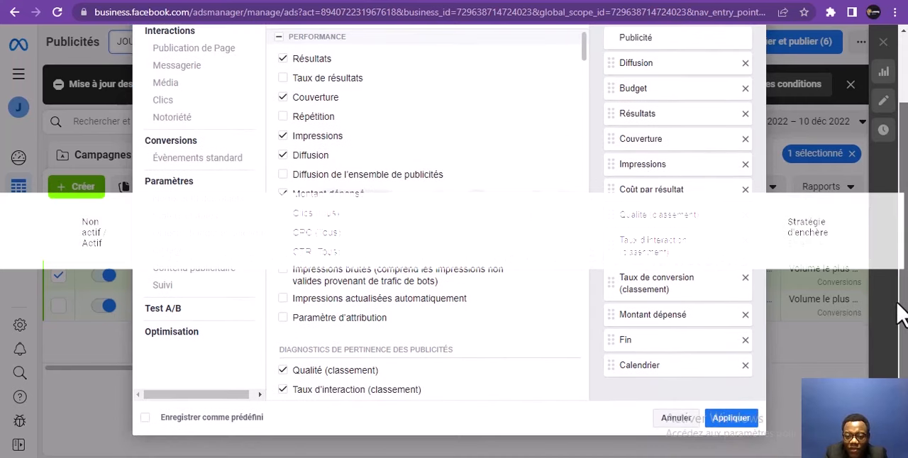
pyautogui.click(745, 365)
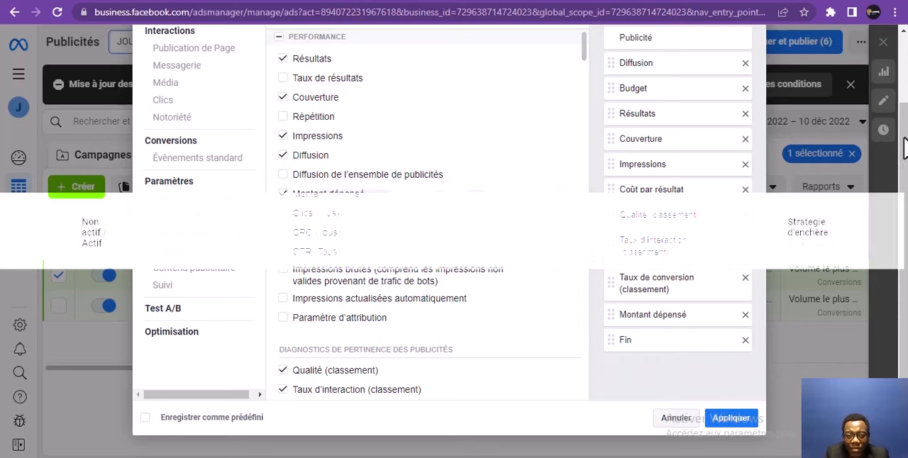
# Search the available columns for ROAS, select the ROAS columns for achats and dons, and close the column customization without applying it
pyautogui.scroll(2, 905, 149)
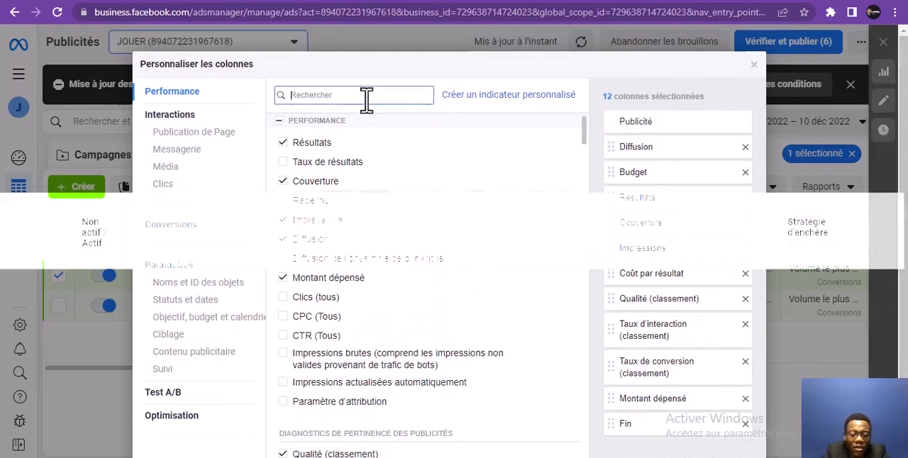
pyautogui.write('r')
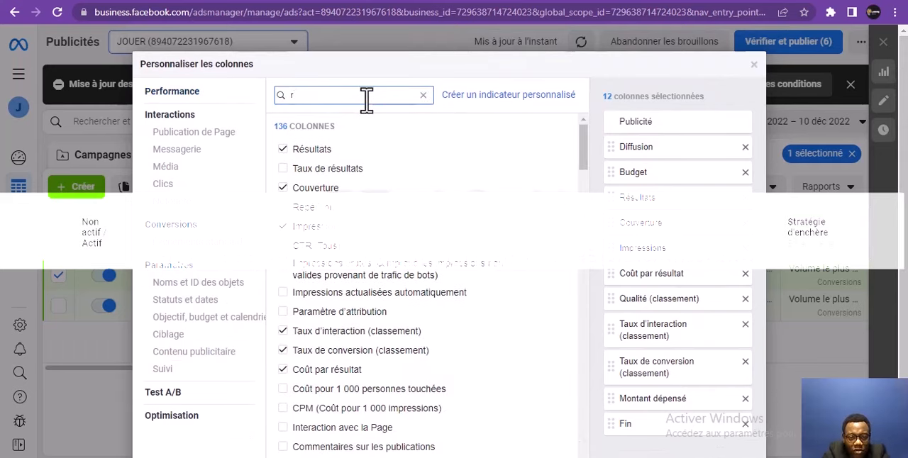
pyautogui.press('BackSpace')
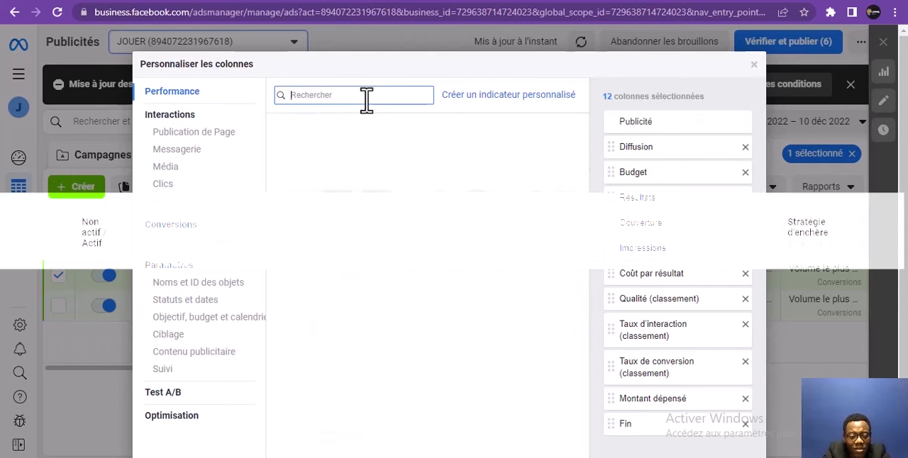
pyautogui.write('R')
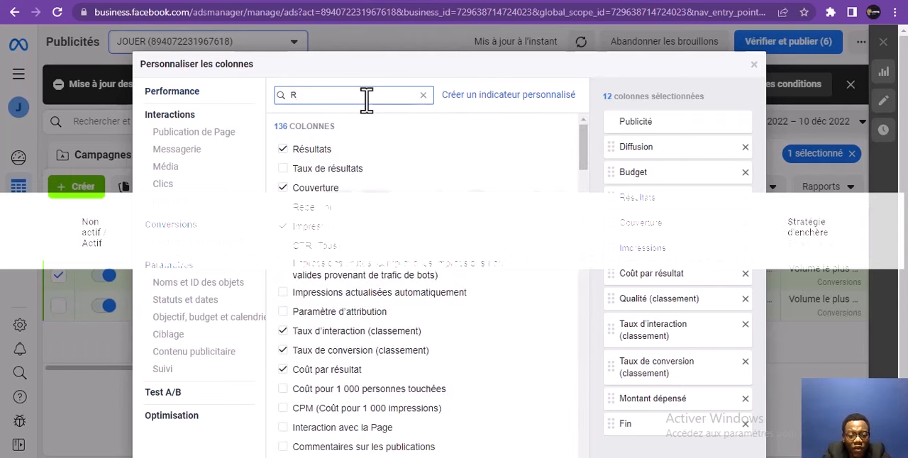
pyautogui.write('O')
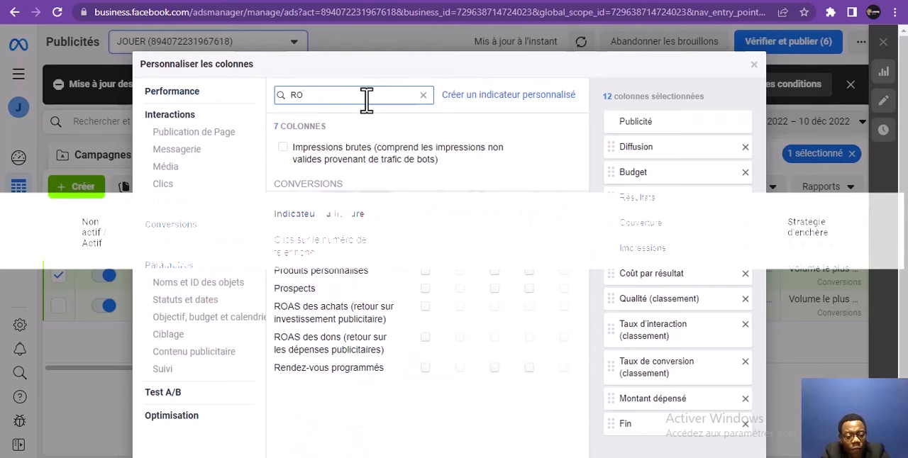
pyautogui.write('AS')
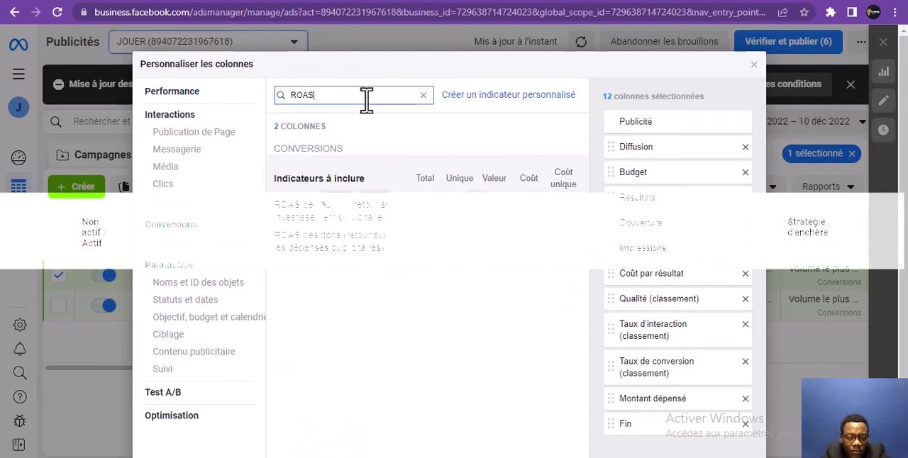
pyautogui.click(426, 210)
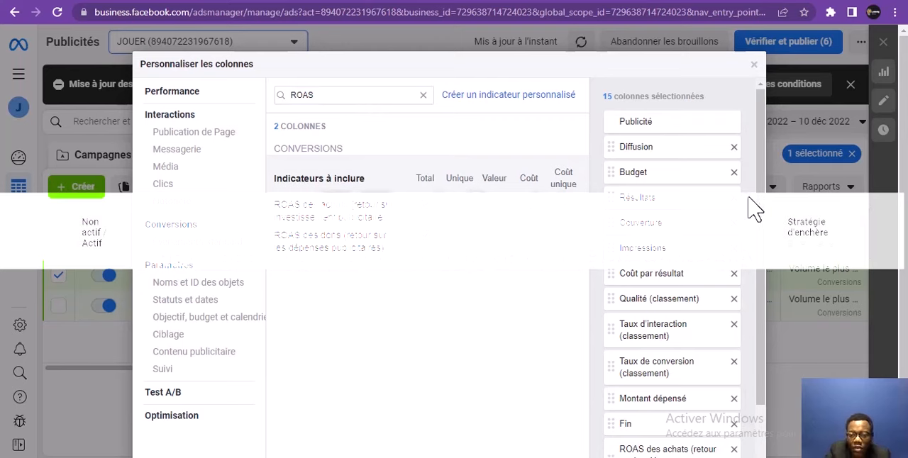
pyautogui.scroll(-2, 752, 227)
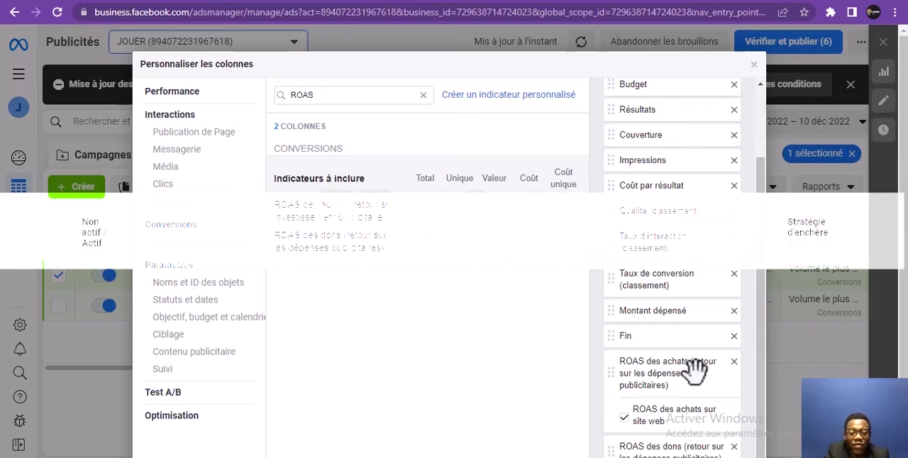
pyautogui.click(755, 67)
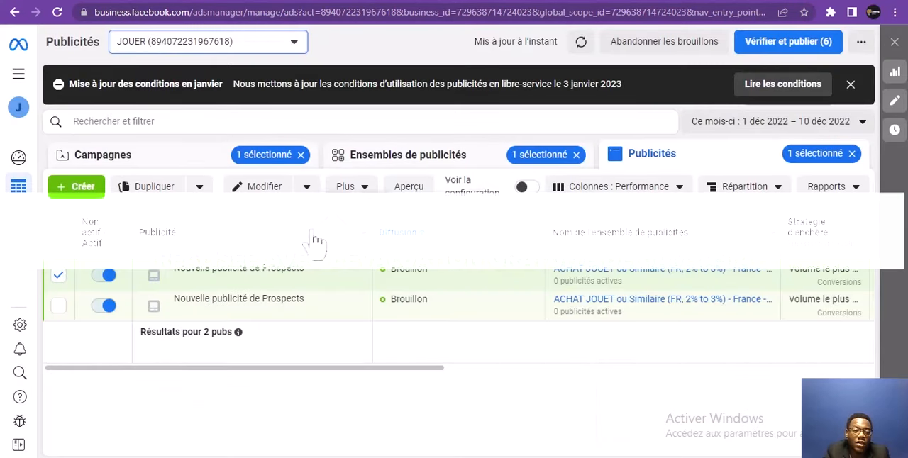
# Look over the modification options for the selected ad and the full set of business tools through Gestionnaire des ventes
pyautogui.click(21, 80)
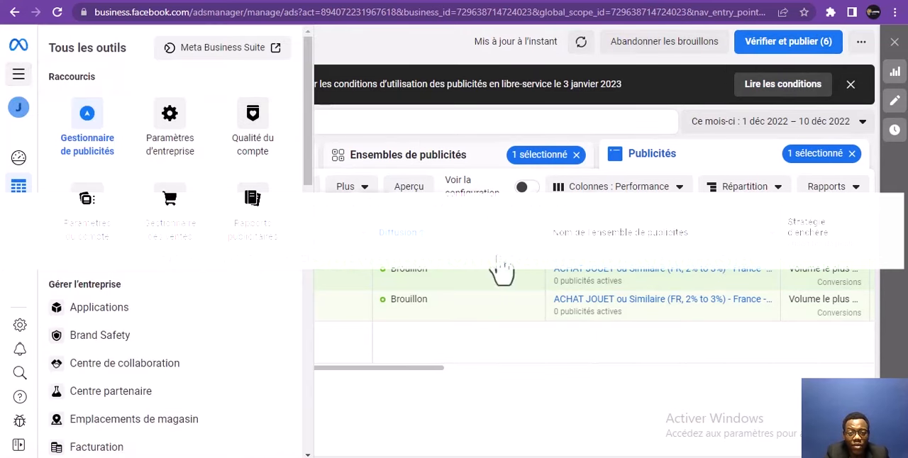
pyautogui.click(491, 423)
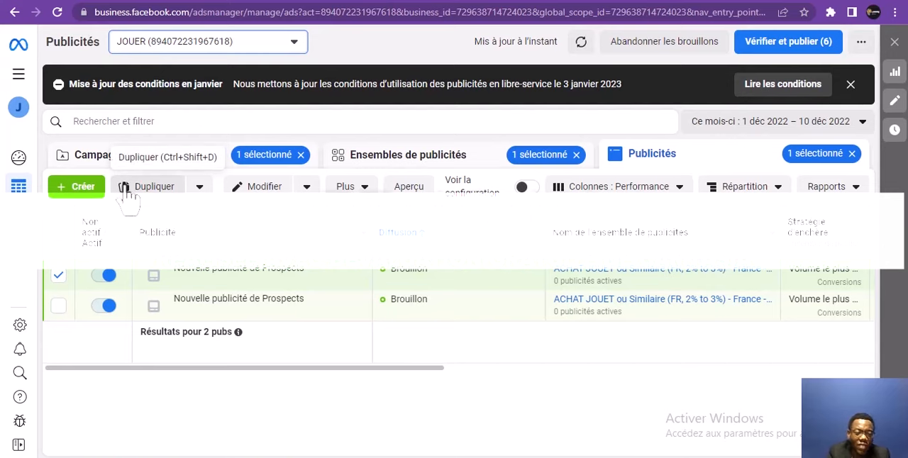
pyautogui.click(307, 186)
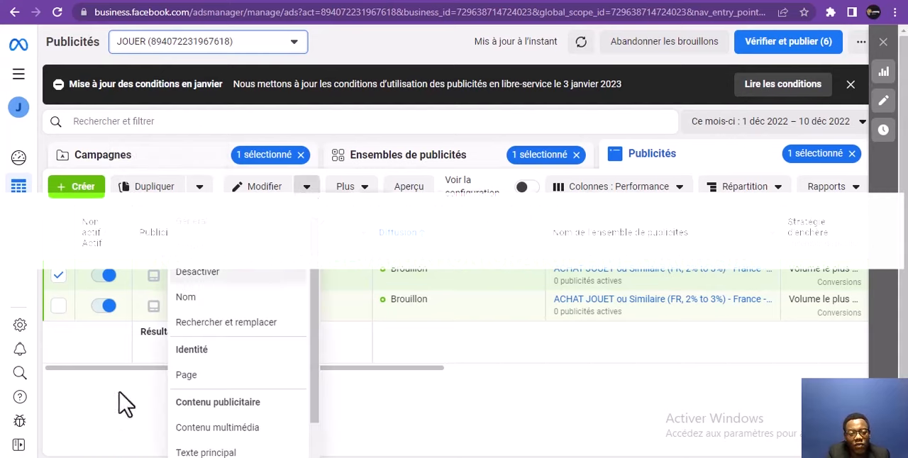
pyautogui.click(123, 418)
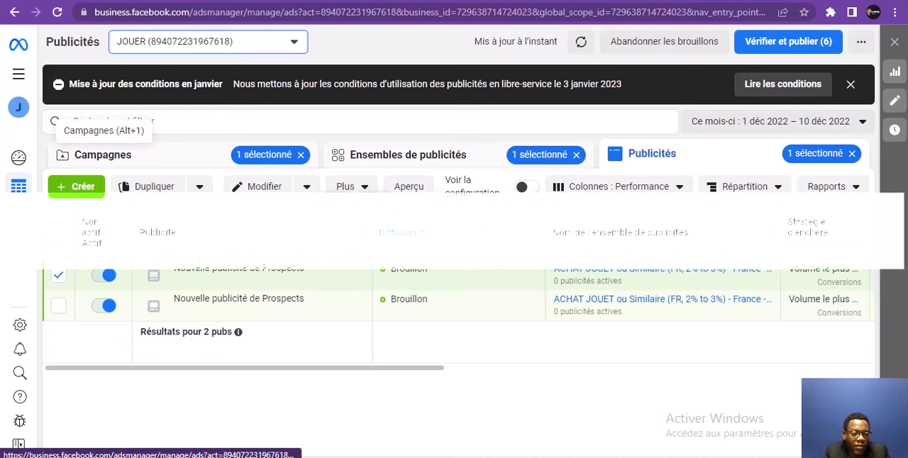
pyautogui.click(18, 74)
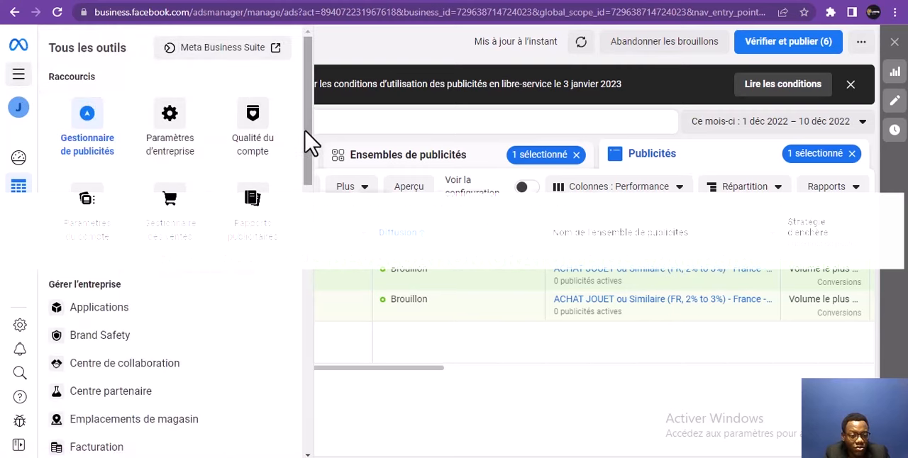
pyautogui.moveTo(305, 132); pyautogui.dragTo(314, 419)
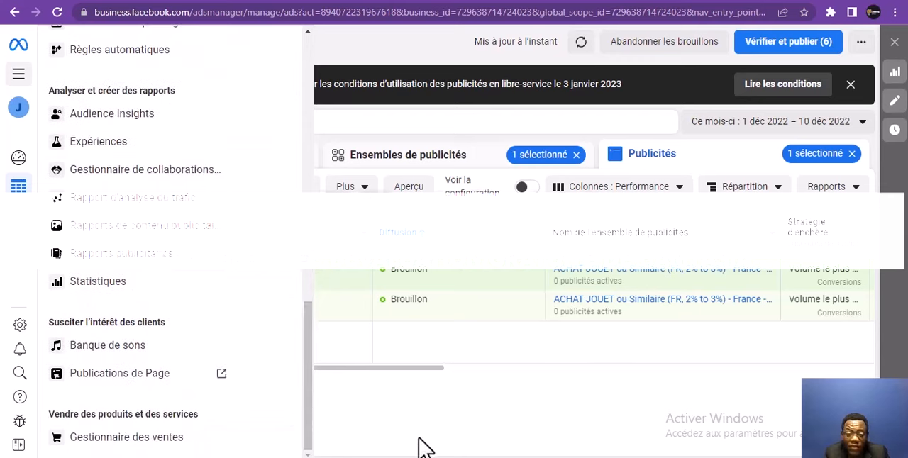